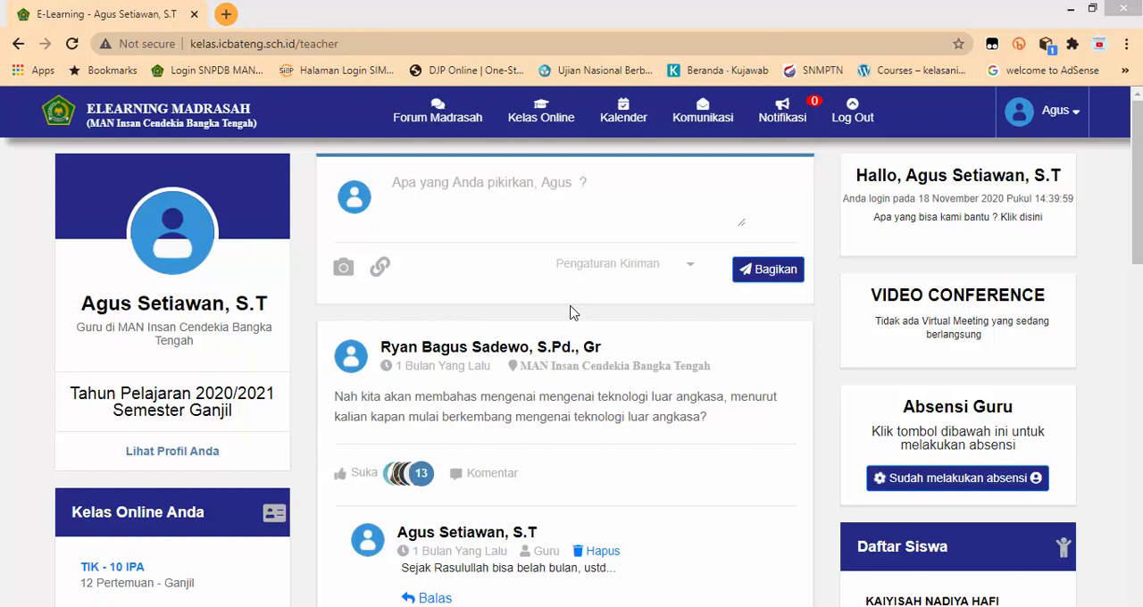
Step: Open the Computer Based Test list of the TIK - 10 IPA class and start creating a new CBT exam
click(535, 129)
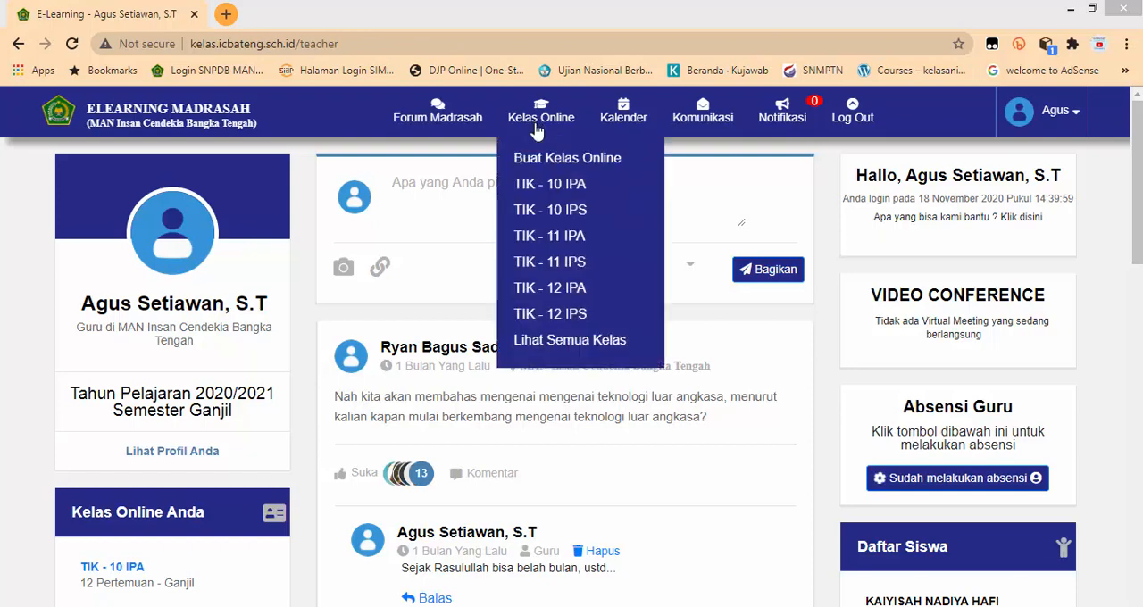
click(522, 187)
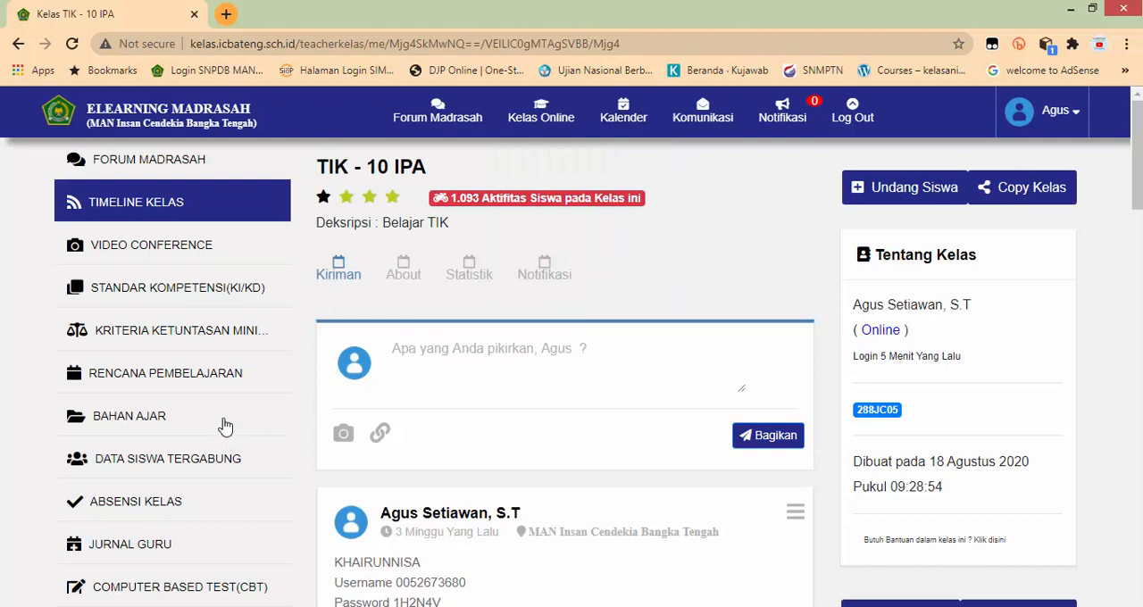
scroll(224, 426, down, 1)
click(157, 506)
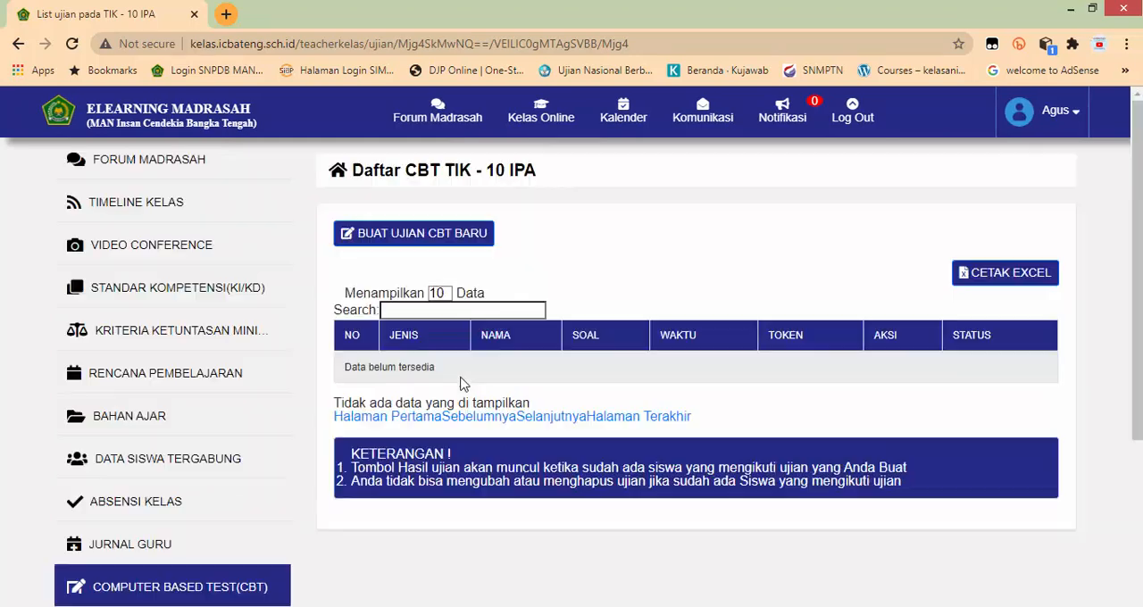
click(420, 243)
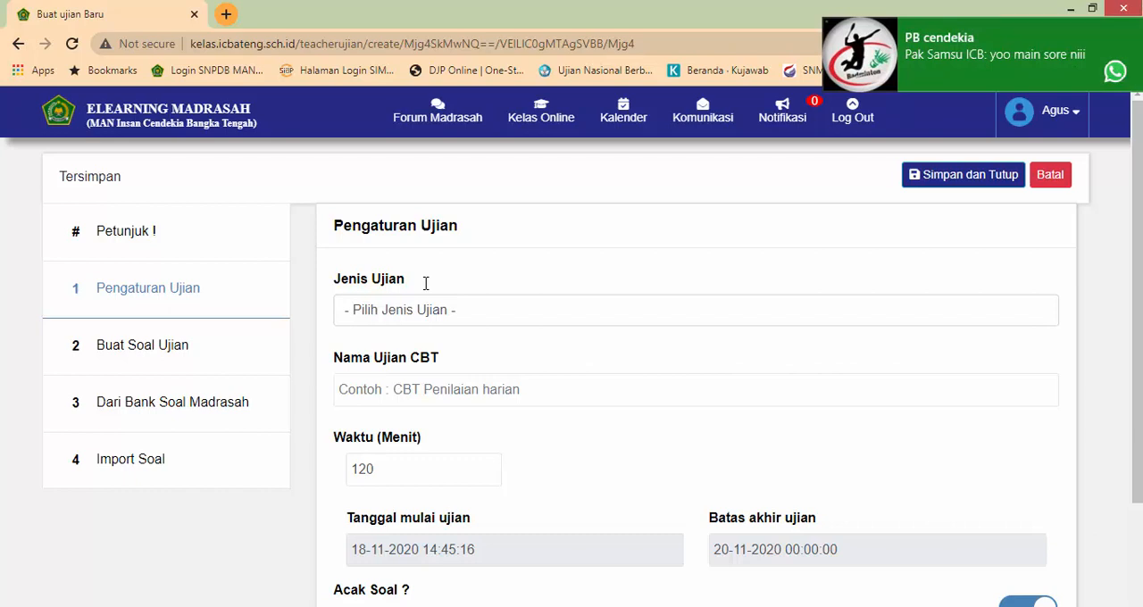
Step: Set the exam type to Penilaian Akhir Semester and name the CBT exam "PAS - INF - 10"
click(395, 324)
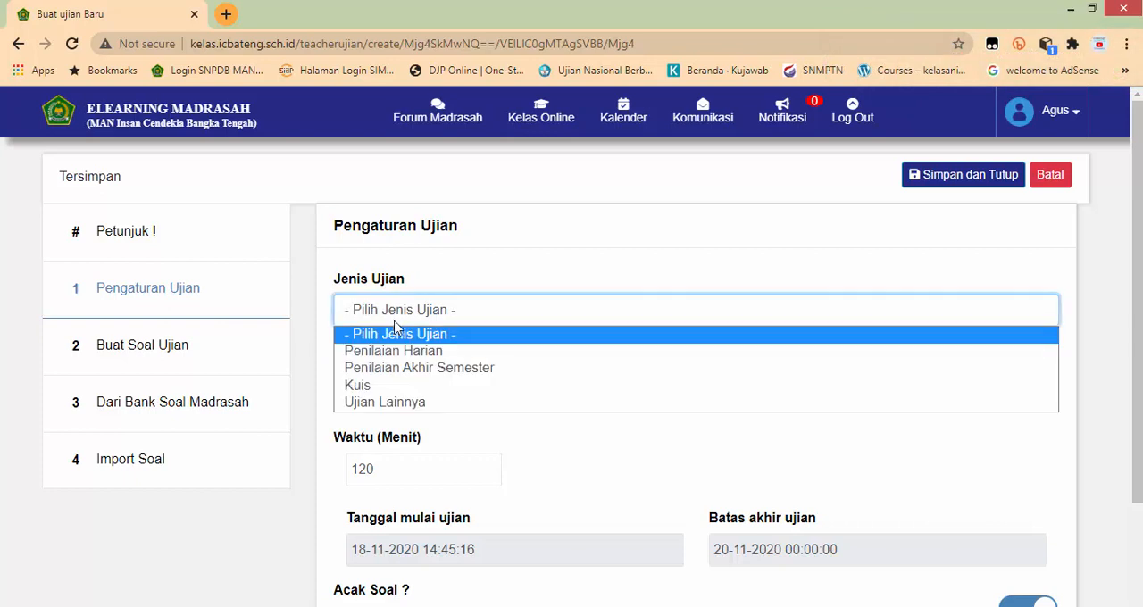
click(389, 367)
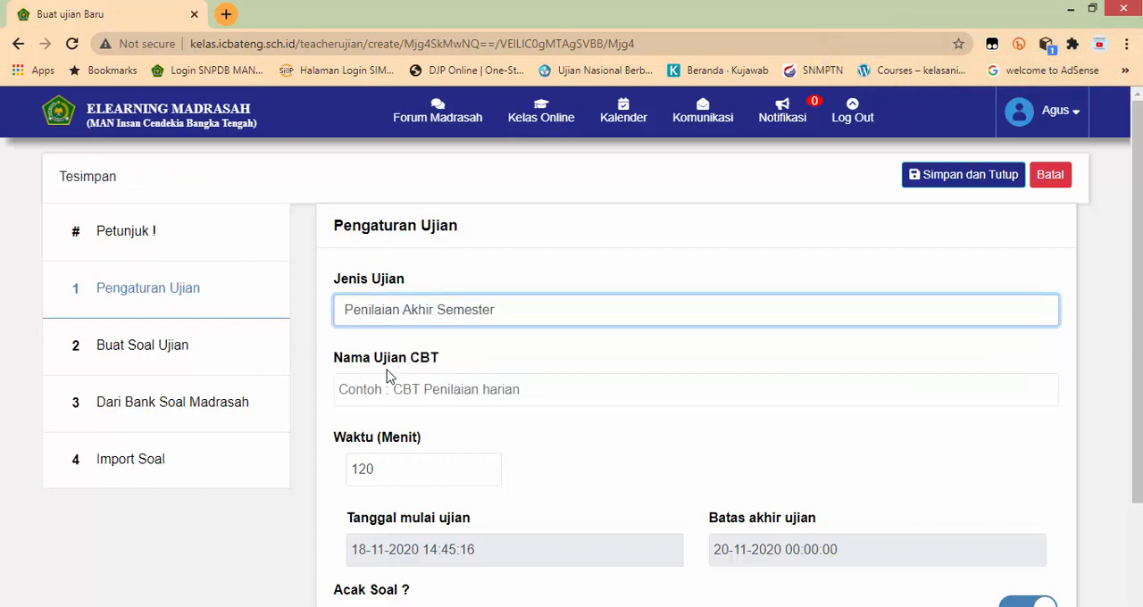
click(385, 391)
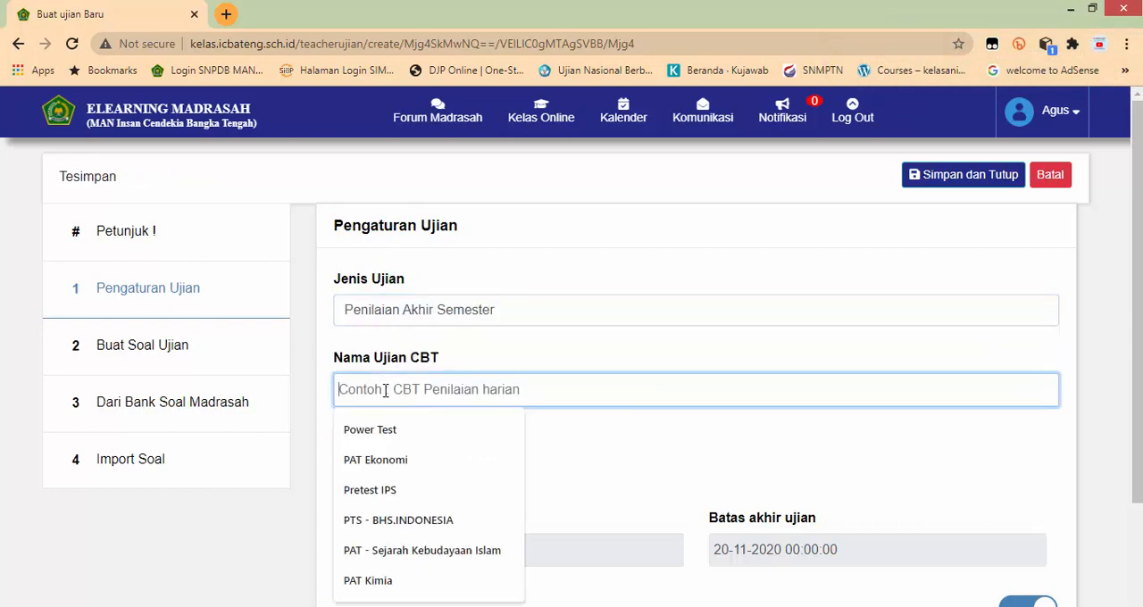
text(PAS)
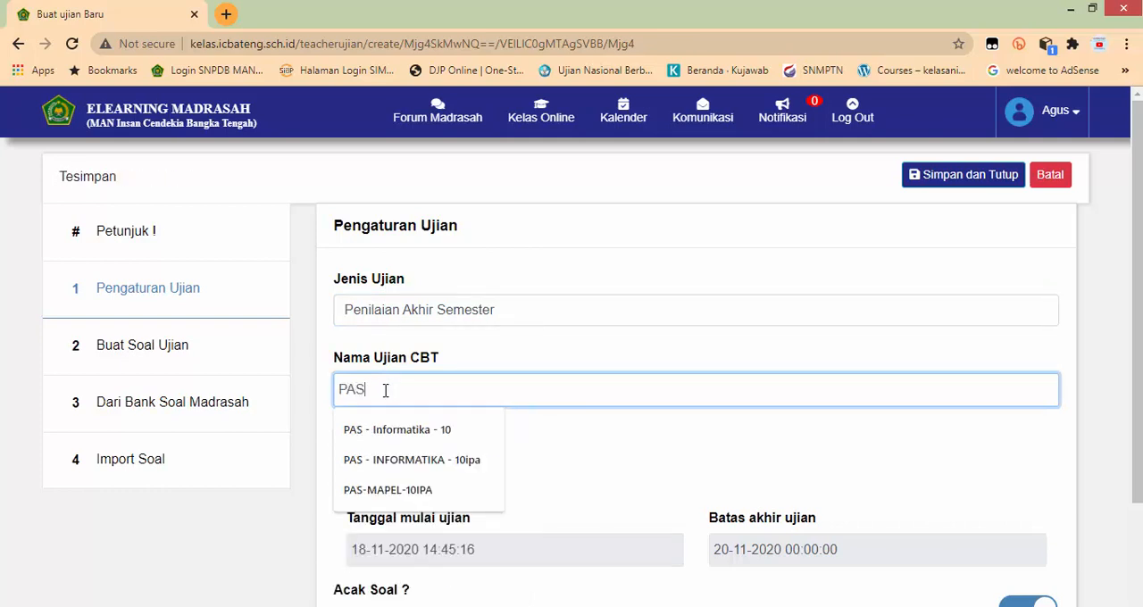
text( - )
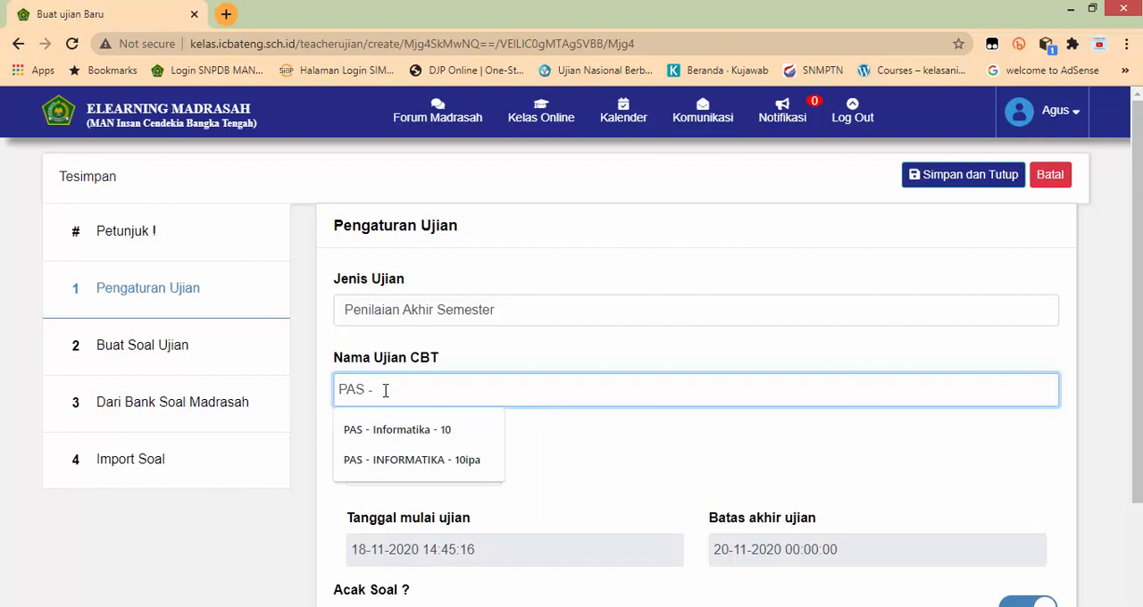
text(INF -)
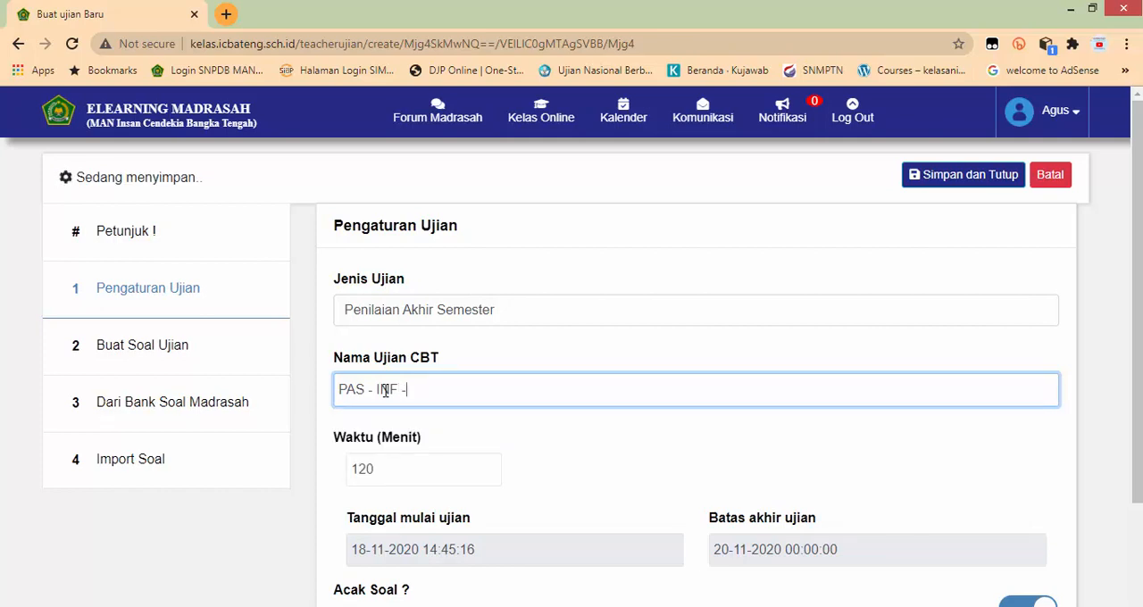
text( 10)
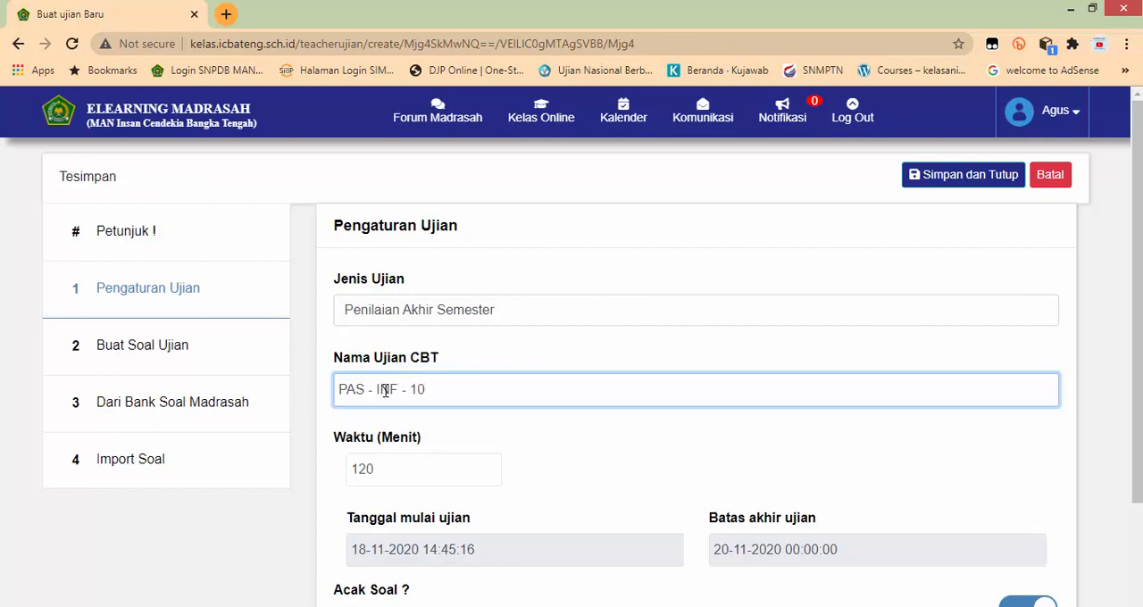
click(518, 455)
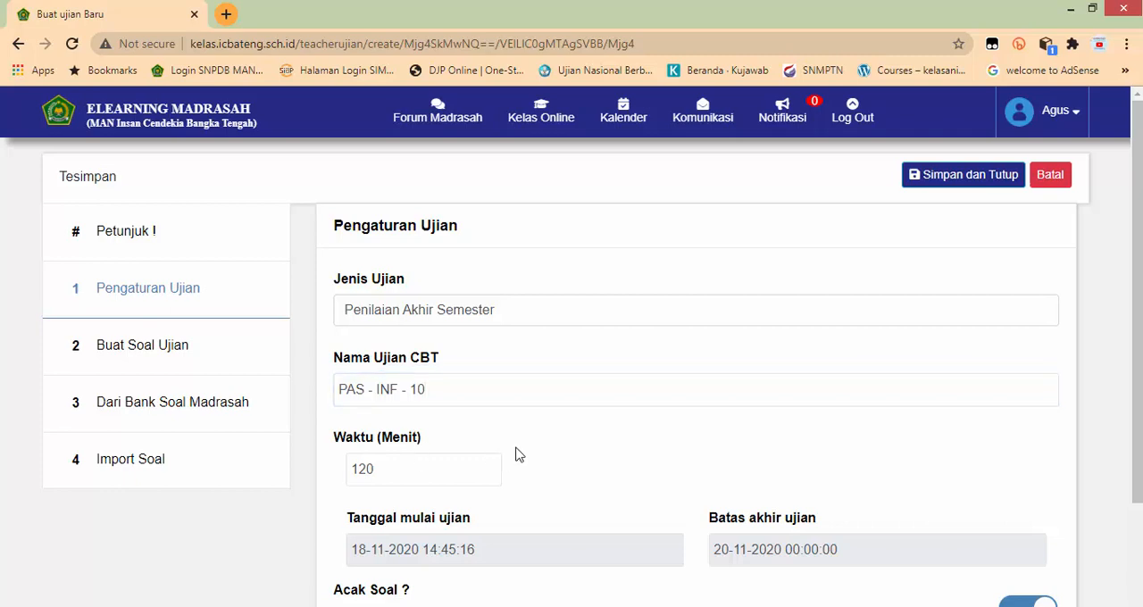
Step: Set the exam duration to 90 minutes
scroll(516, 455, down, 2)
double_click(359, 301)
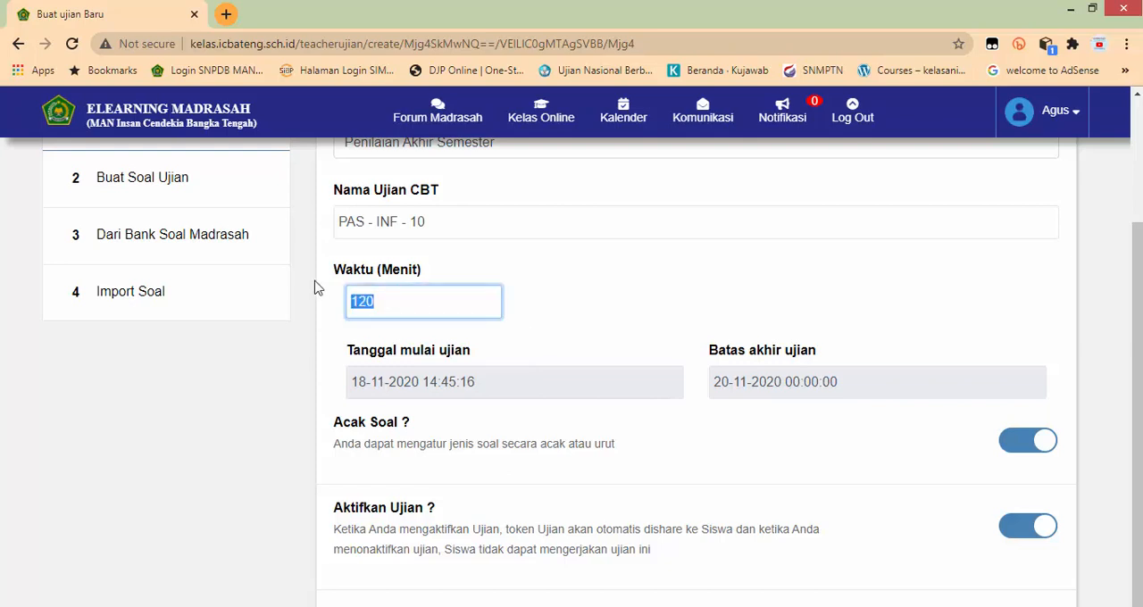
text(90)
click(622, 339)
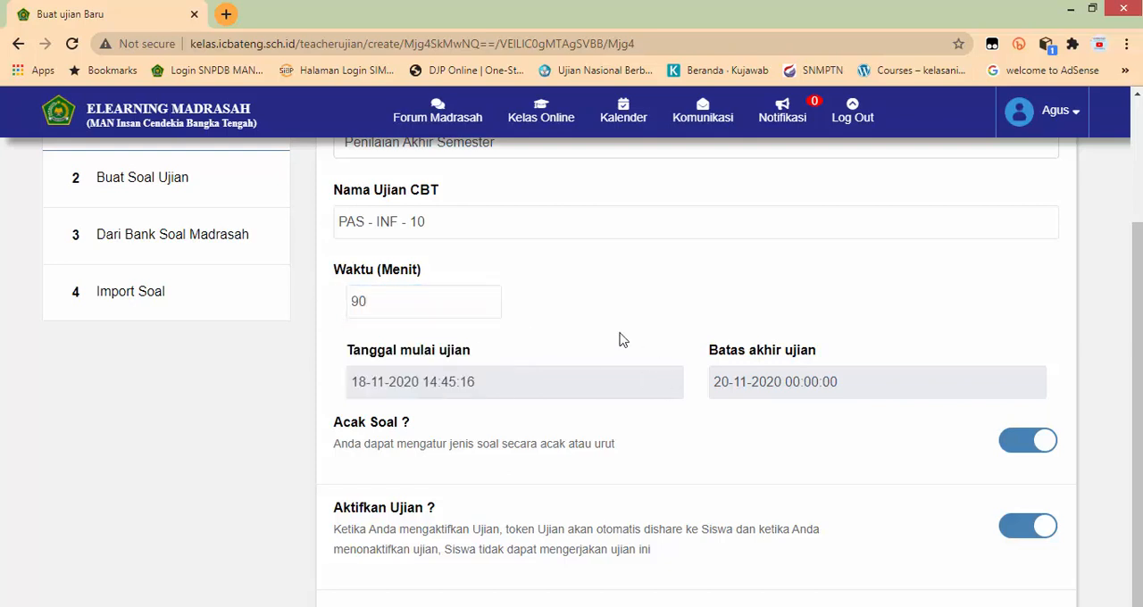
scroll(620, 337, up, 1)
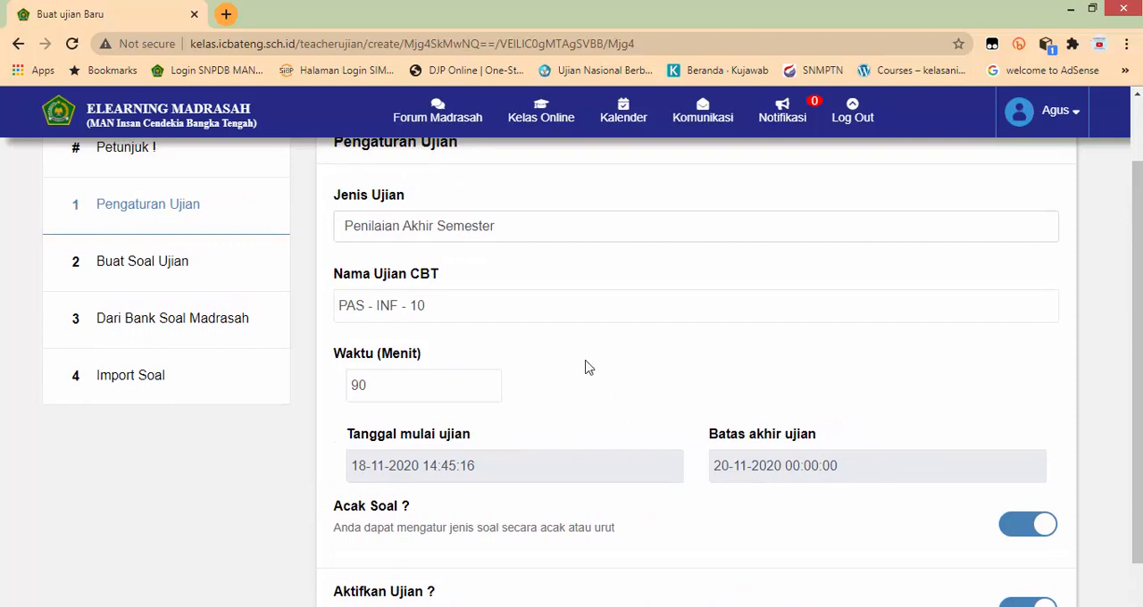
click(510, 468)
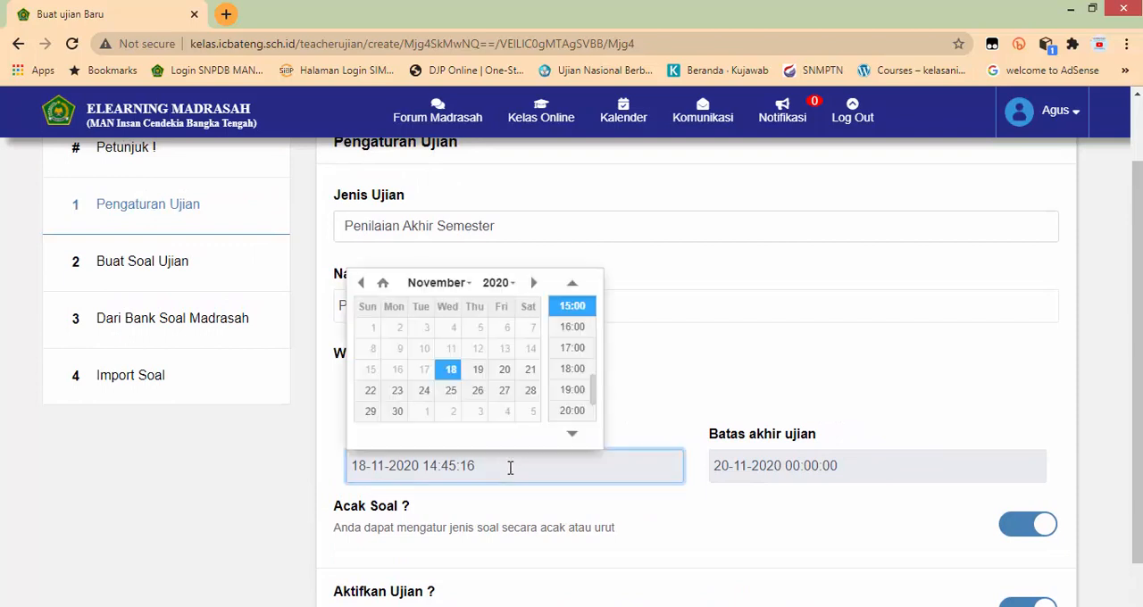
click(637, 393)
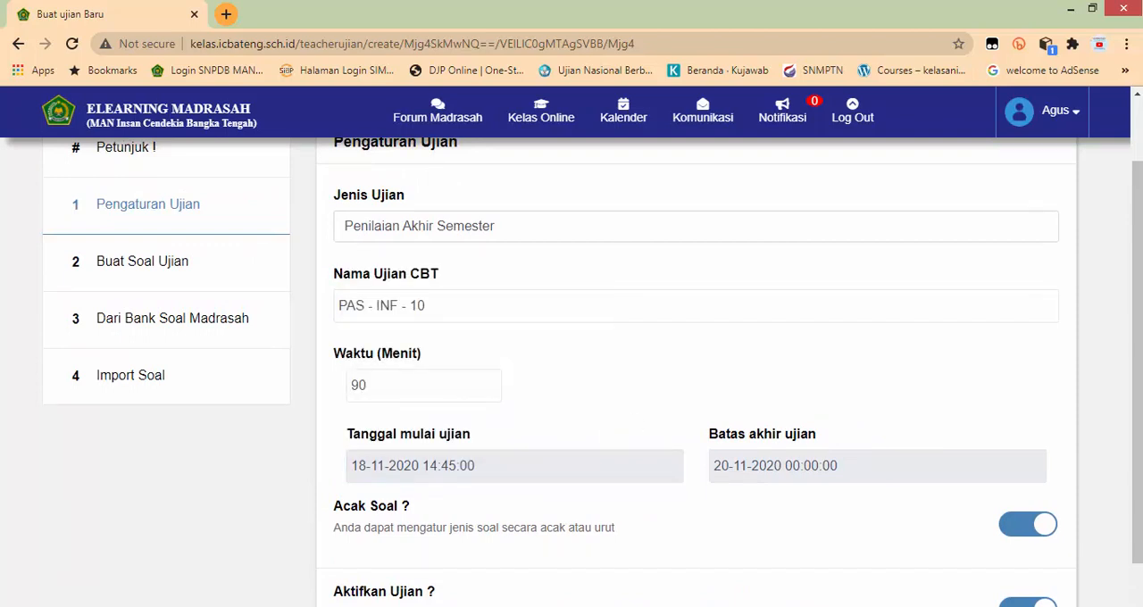
Step: Look up the Informatika exam day in the JADWAL PAS workbook in Excel, and set the exam's start date in the browser to 03-12-2020
key(alt+Tab)
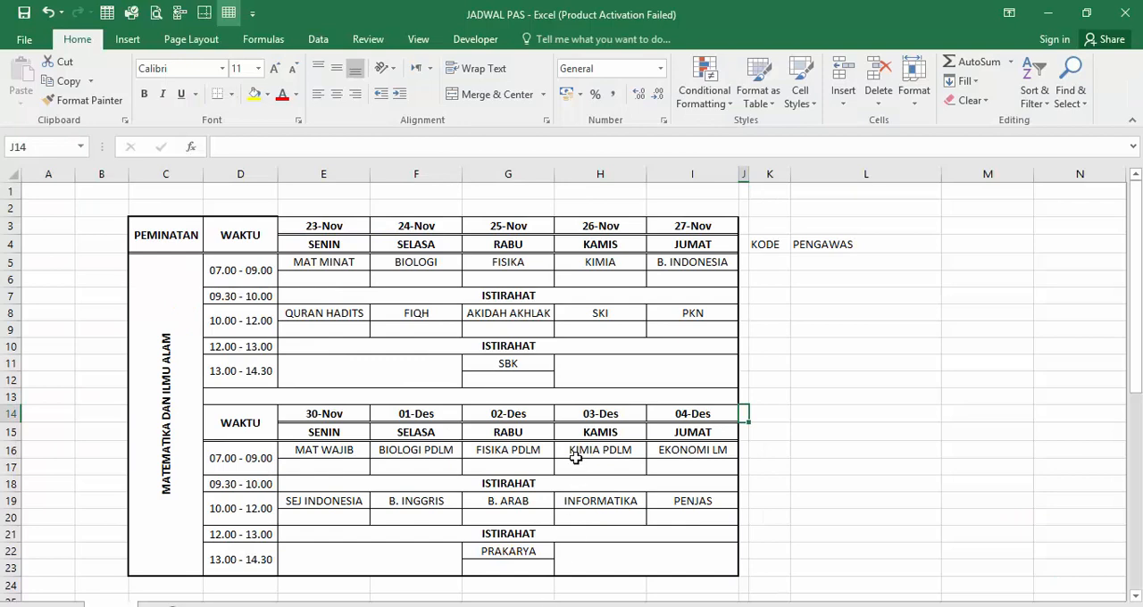
click(600, 506)
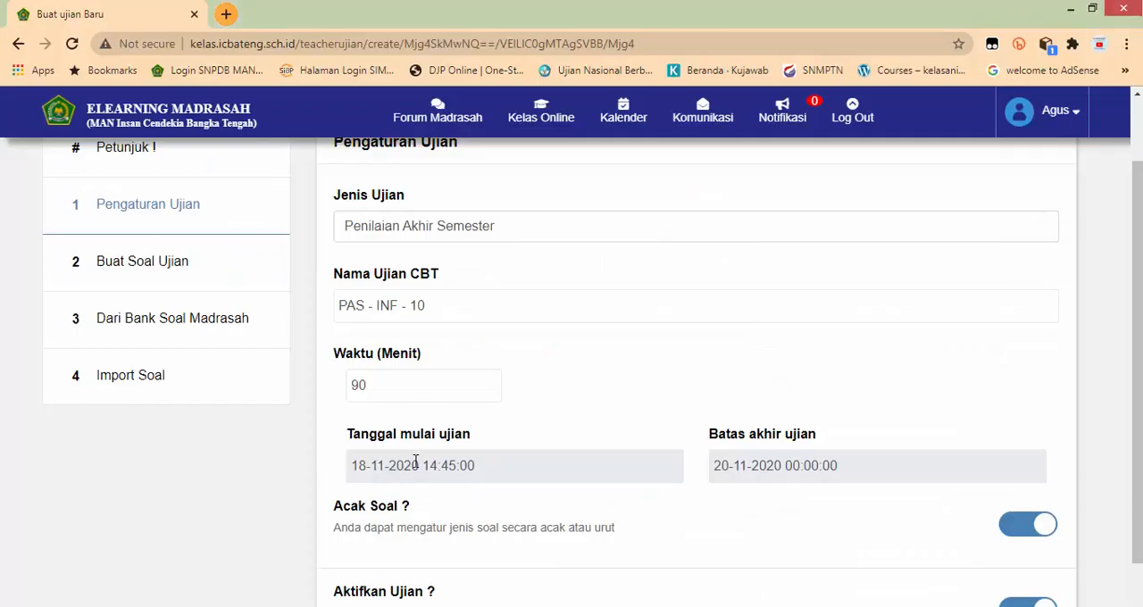
click(418, 462)
click(533, 282)
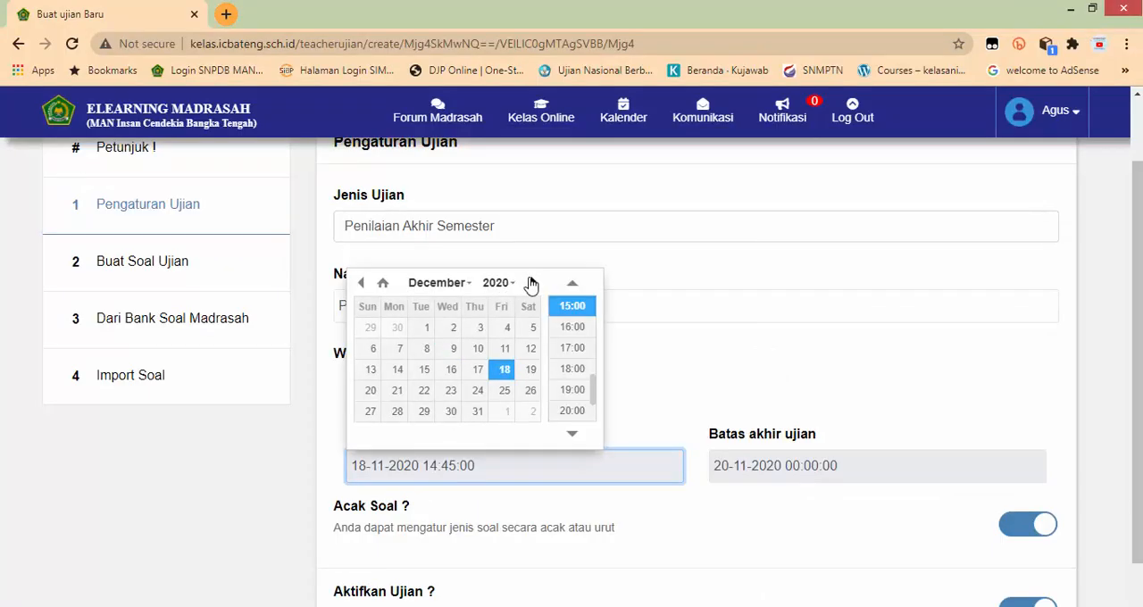
click(480, 330)
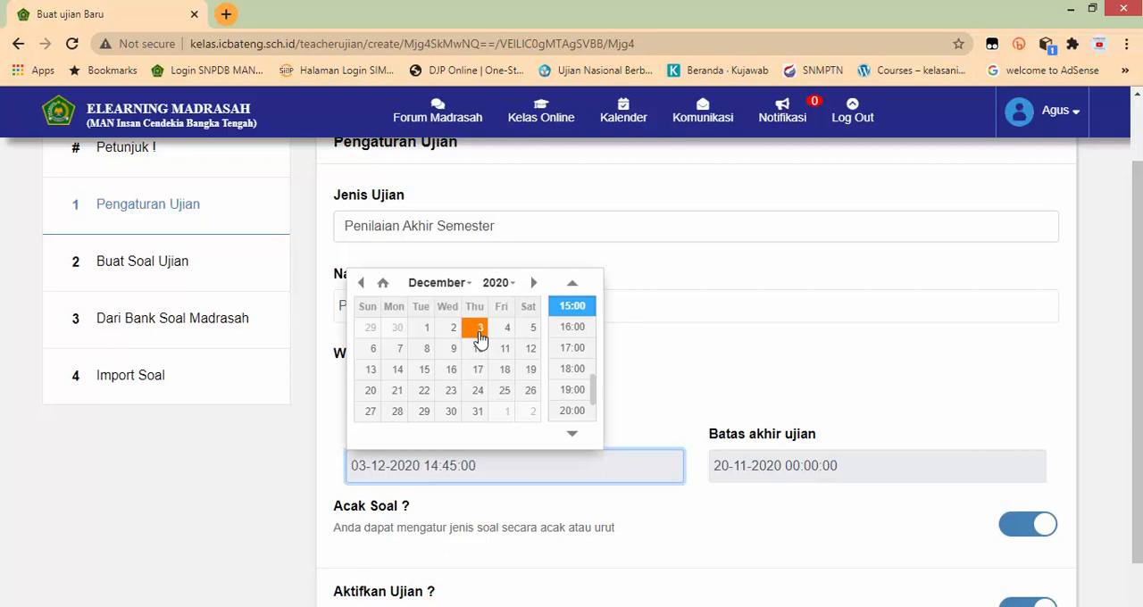
click(668, 358)
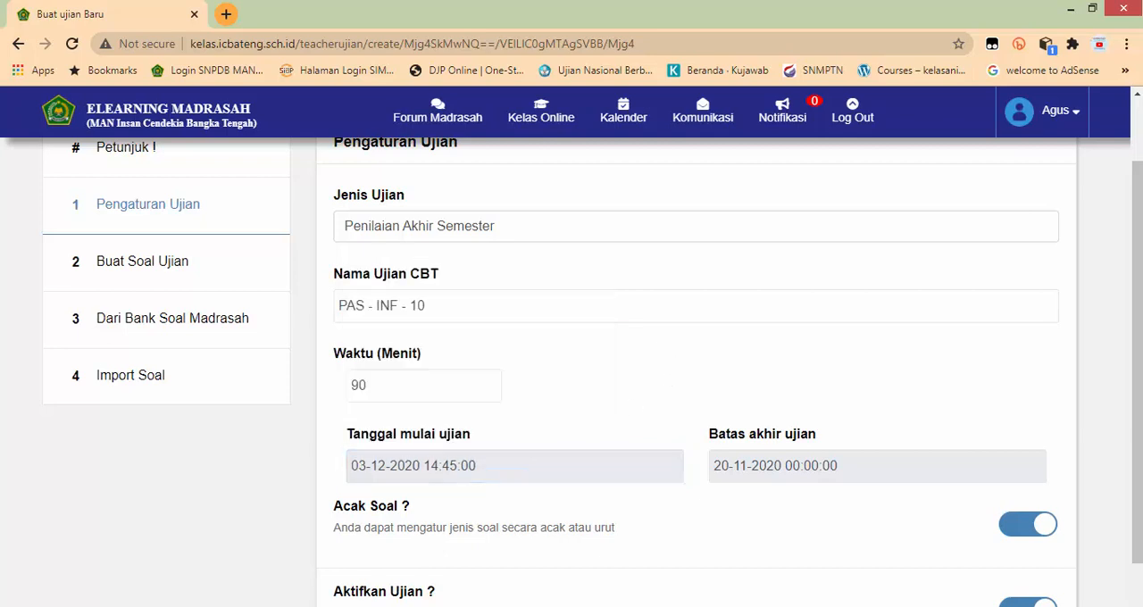
Step: Check the Informatika time slot in the Excel schedule and set the exam's start time in the browser to 10:00
key(alt+Tab)
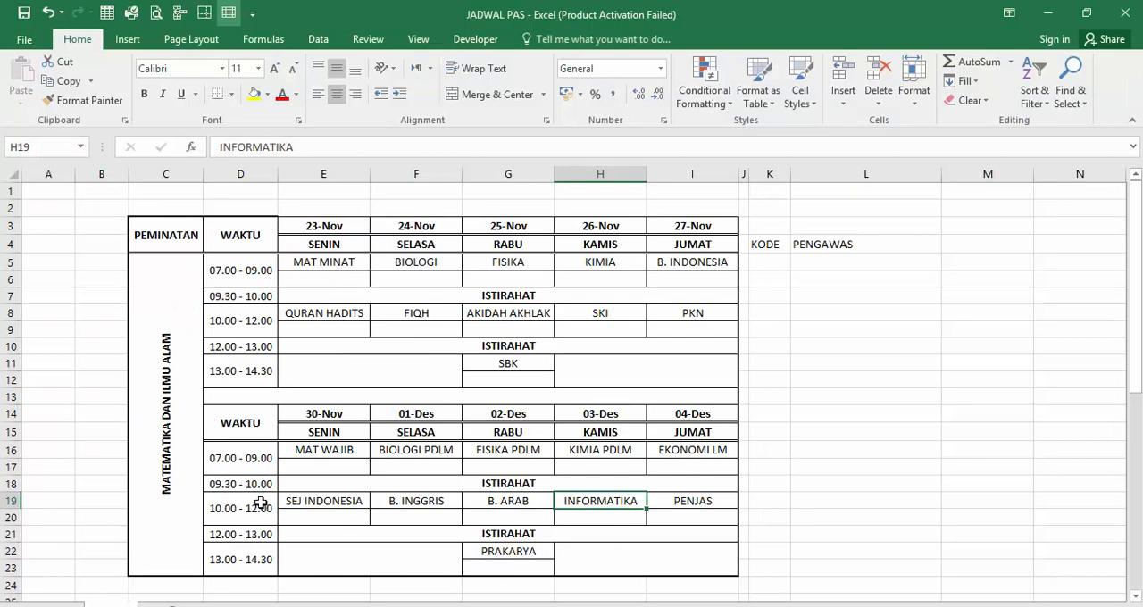
key(alt+Tab)
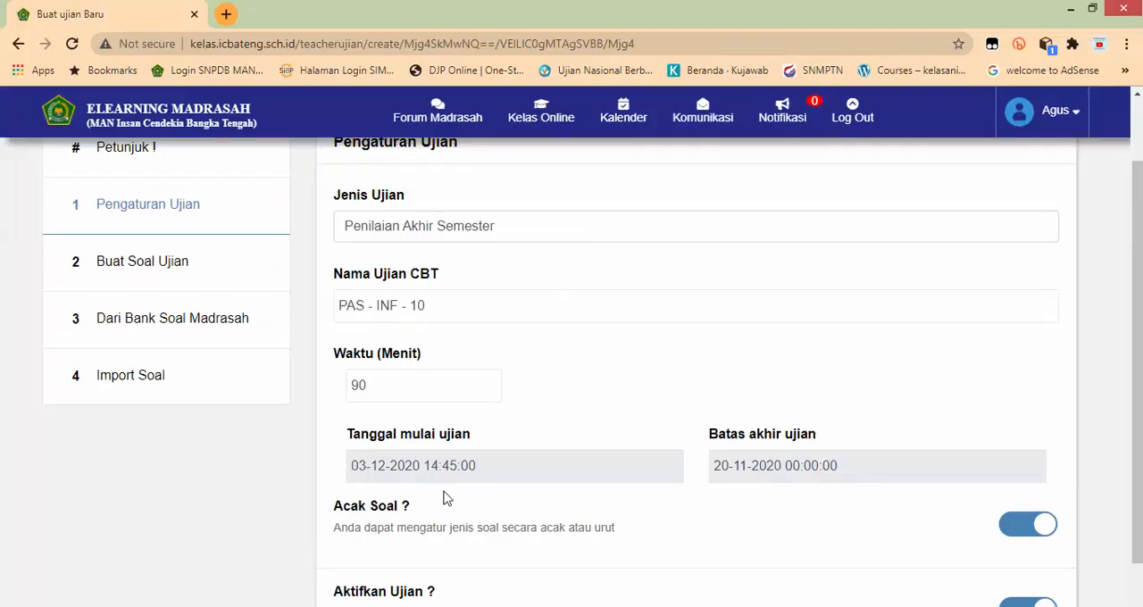
click(481, 467)
click(573, 284)
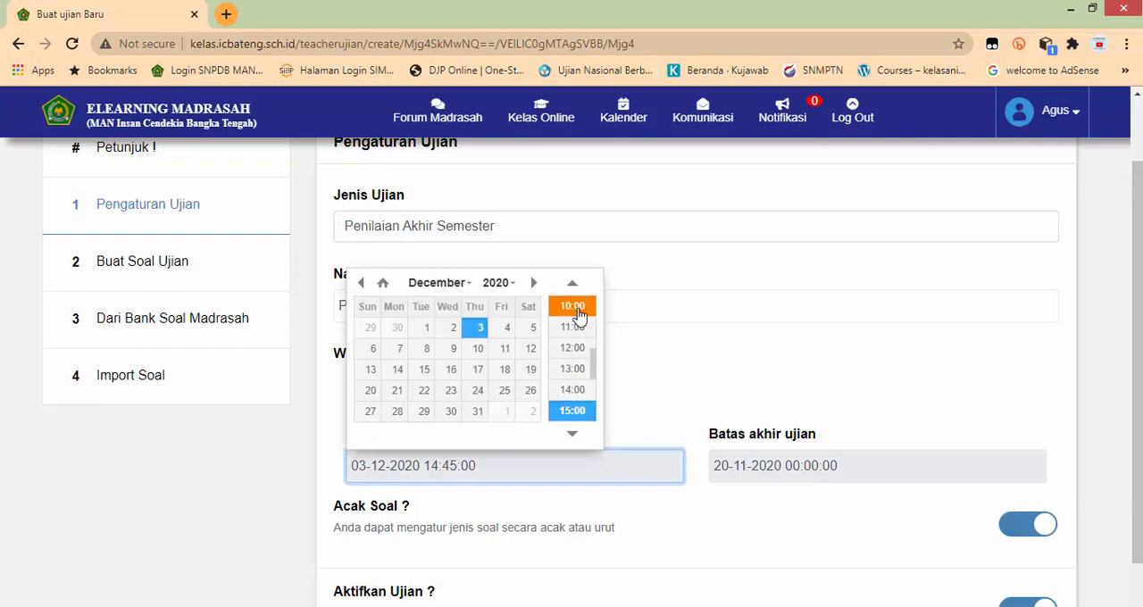
click(576, 307)
Step: Set the exam's end limit (Batas akhir ujian) to 03-12-2020 at 12:00
click(804, 473)
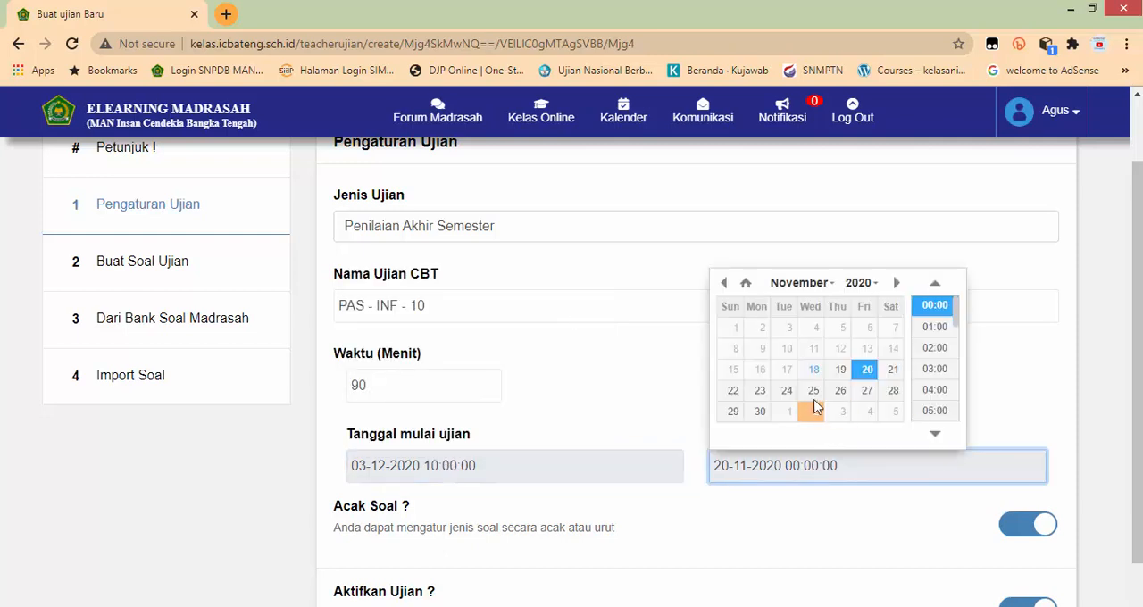
click(895, 283)
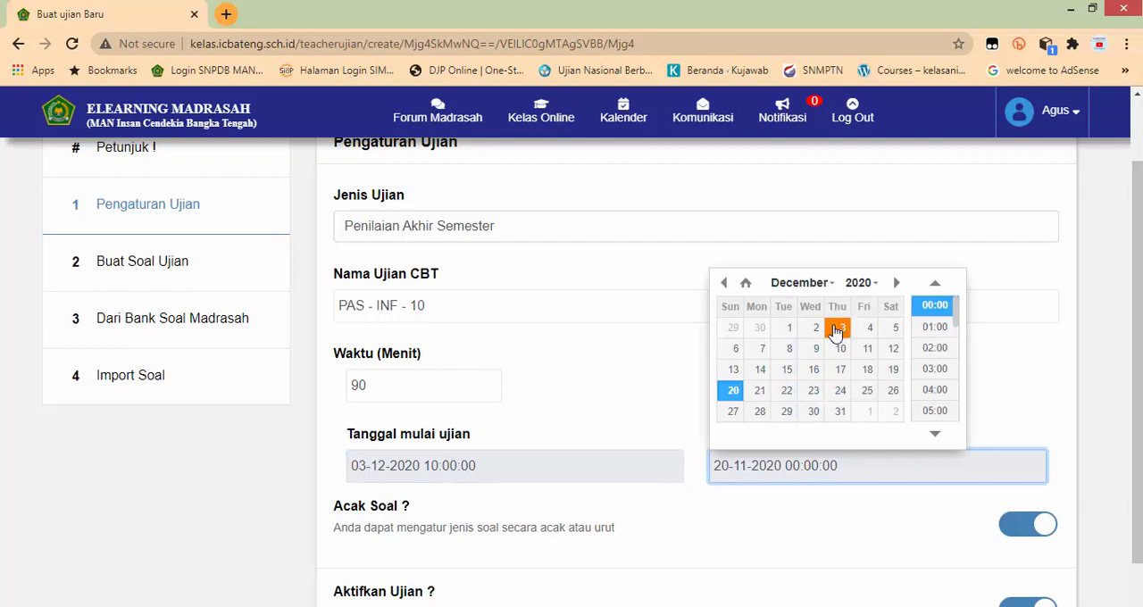
click(837, 329)
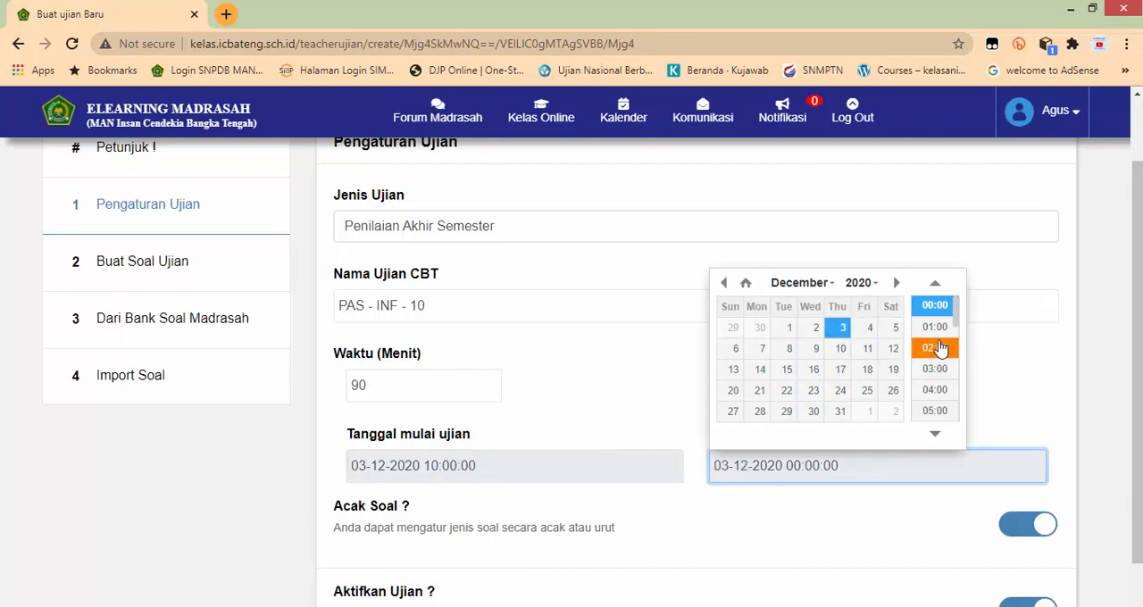
scroll(940, 349, down, 1)
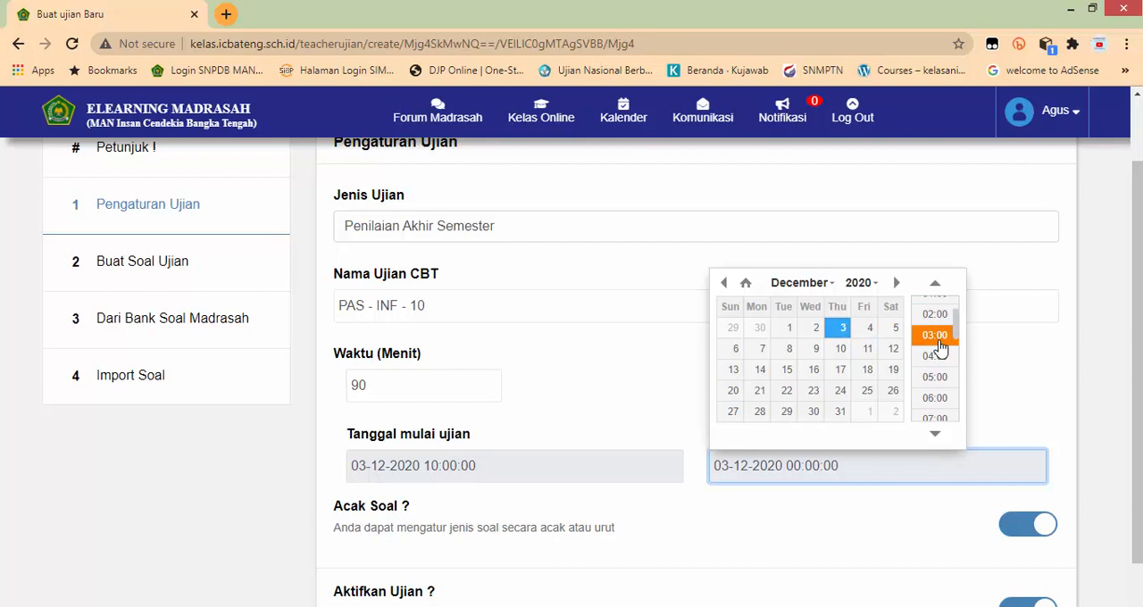
scroll(939, 348, down, 1)
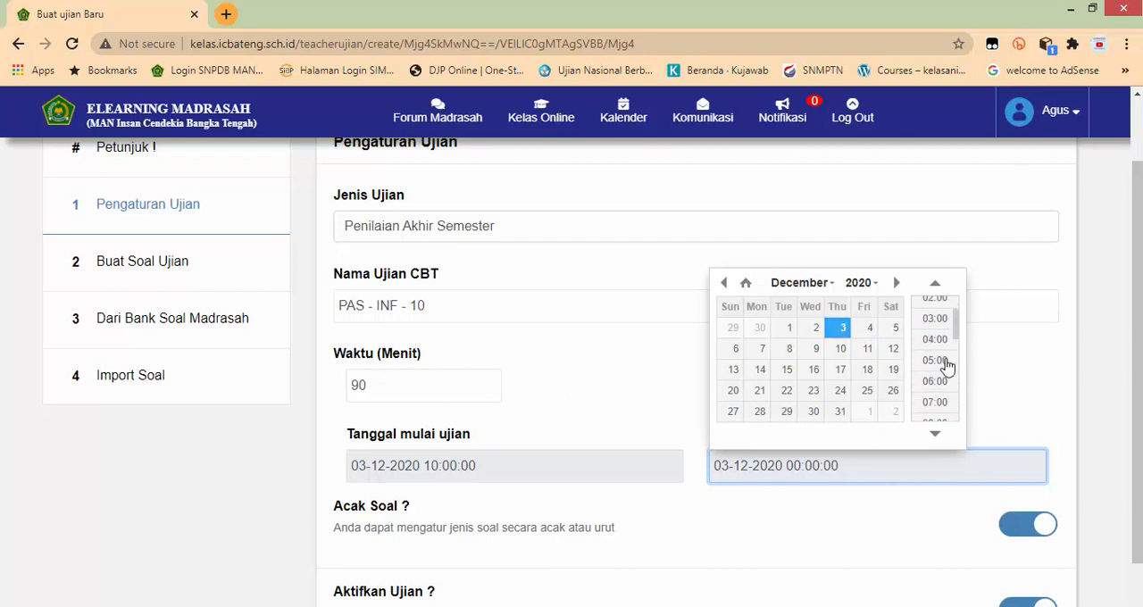
scroll(947, 366, down, 5)
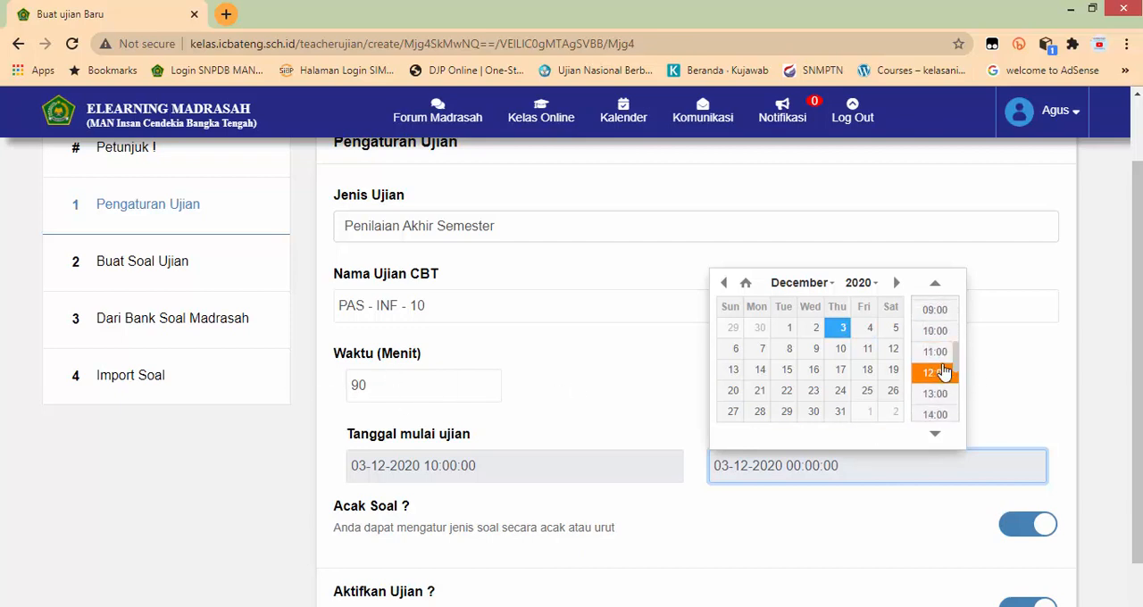
click(944, 372)
click(707, 372)
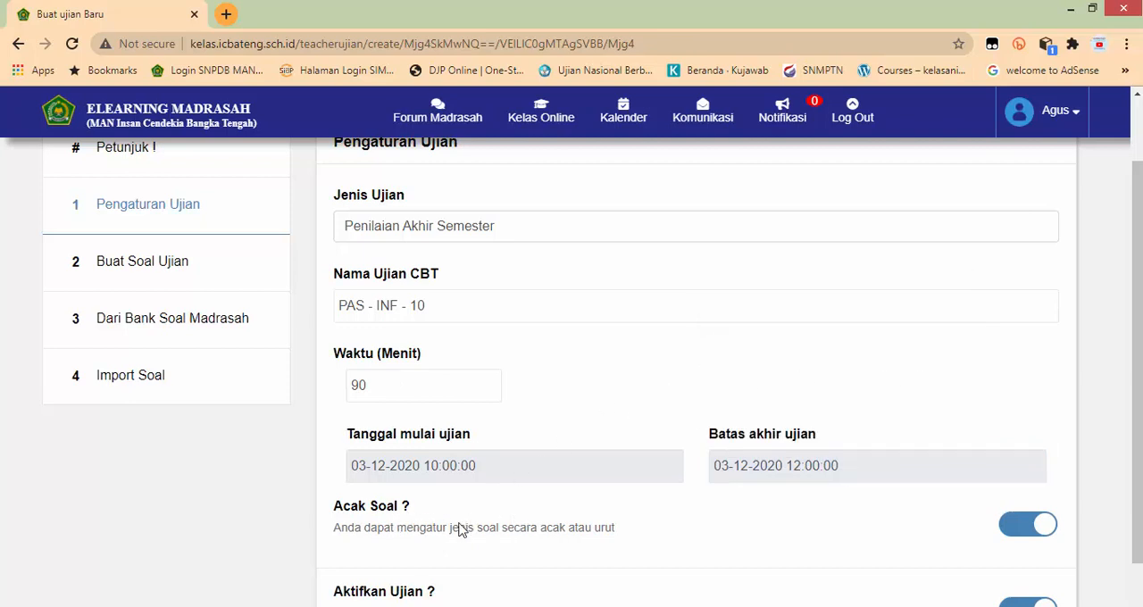
Step: Turn off question shuffling (Acak Soal) for the exam and open the Buat Soal Ujian section for writing questions
scroll(684, 533, down, 1)
click(1018, 437)
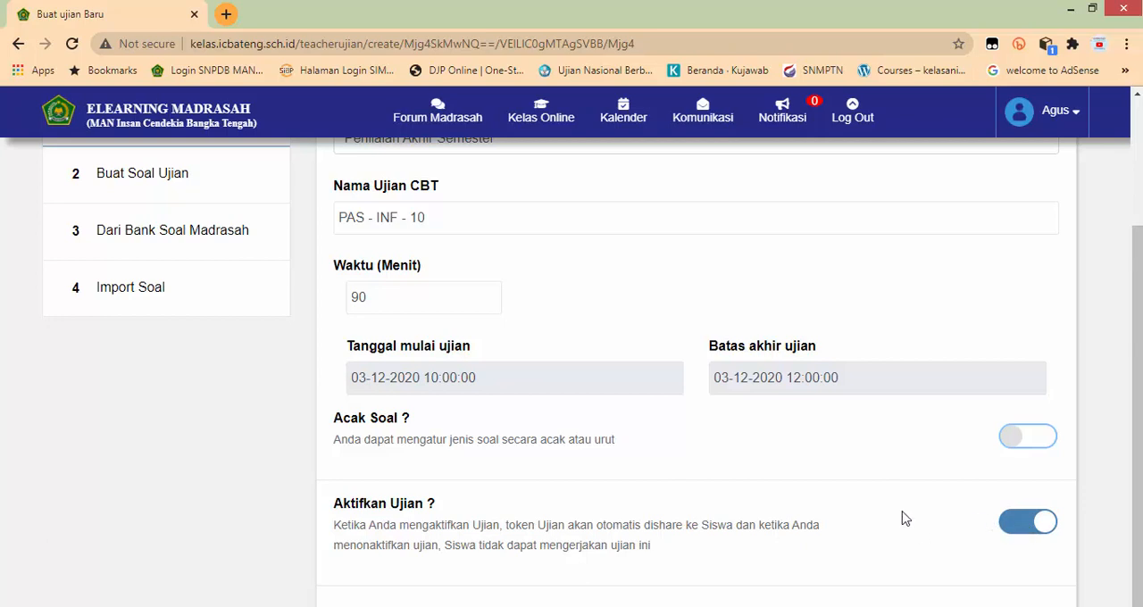
scroll(908, 521, up, 2)
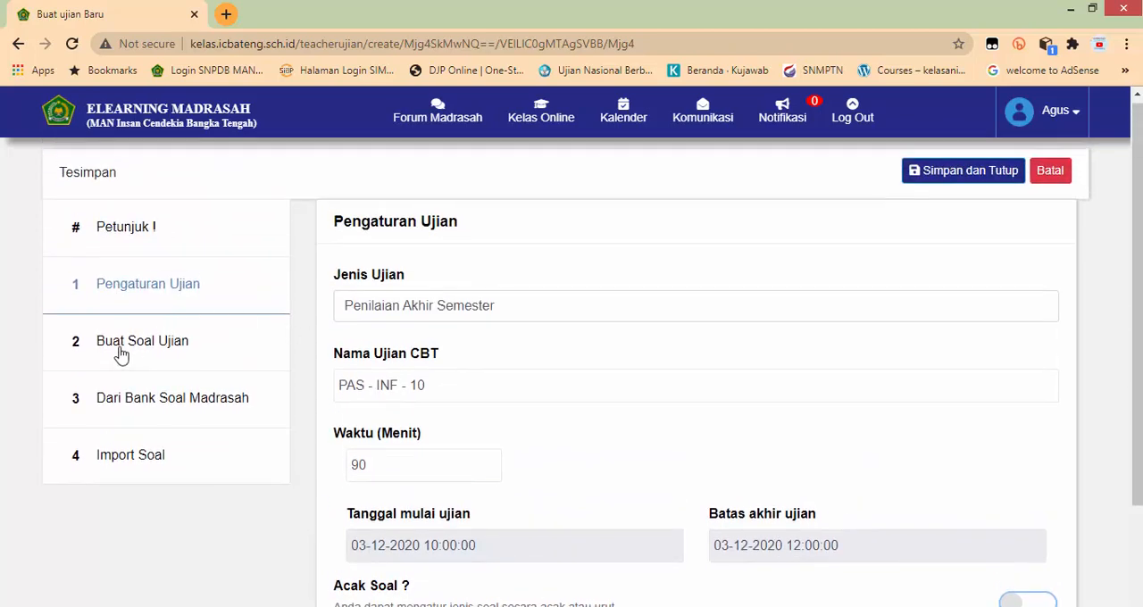
click(121, 351)
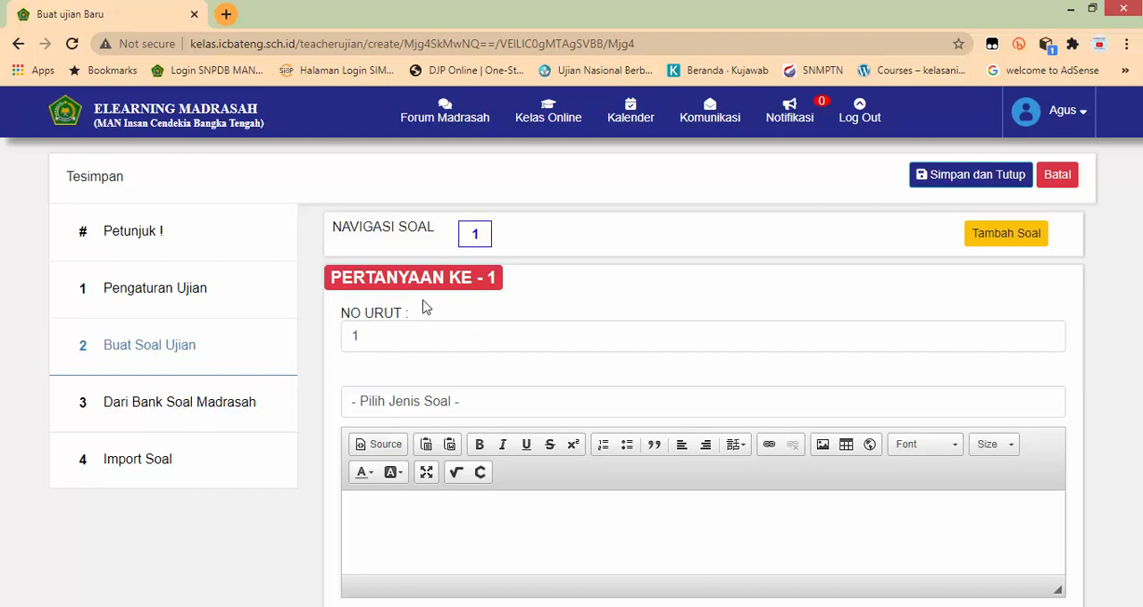
Step: Set the type of question 1 to Pilihan Ganda (Multiple Choice)
click(409, 406)
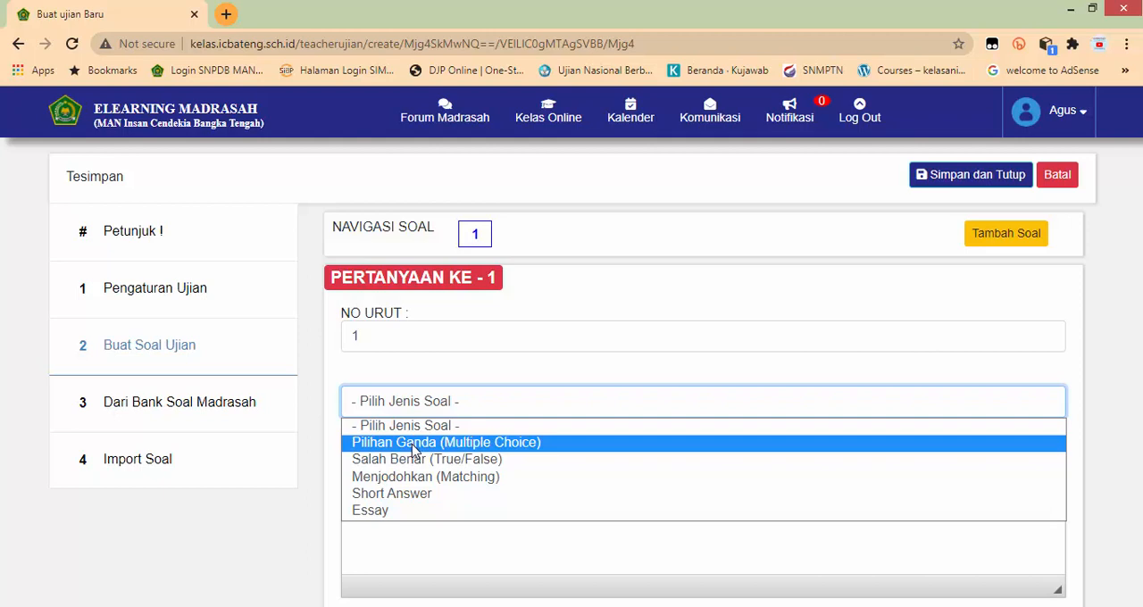
click(415, 443)
scroll(416, 396, down, 2)
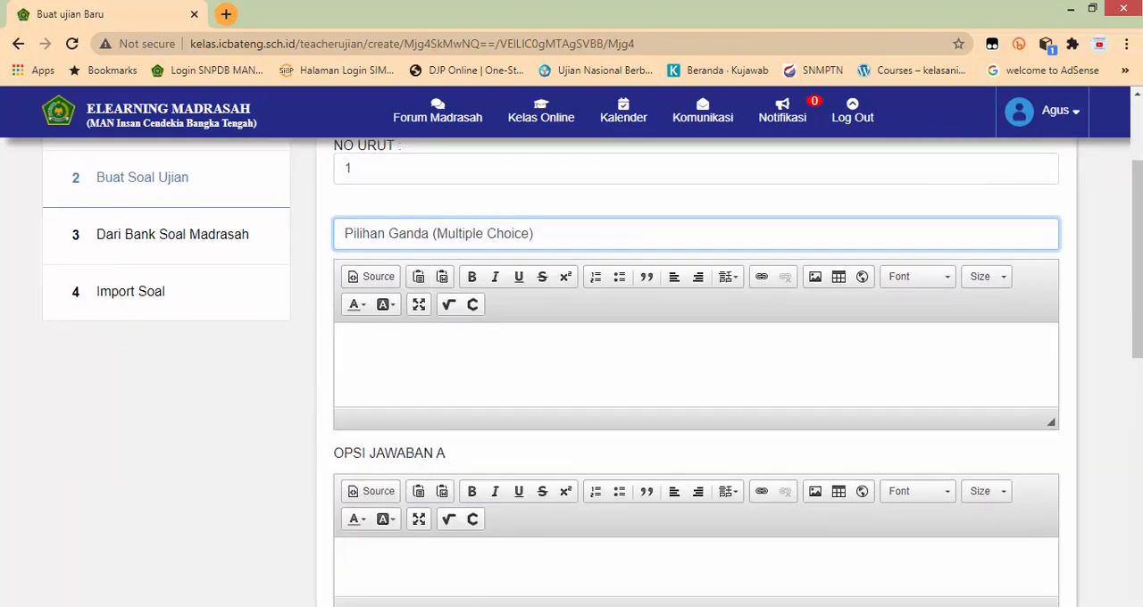
Step: Switch to the tutorial document in Word and copy question 1's full text together with its box model picture, without the answer options
click(477, 605)
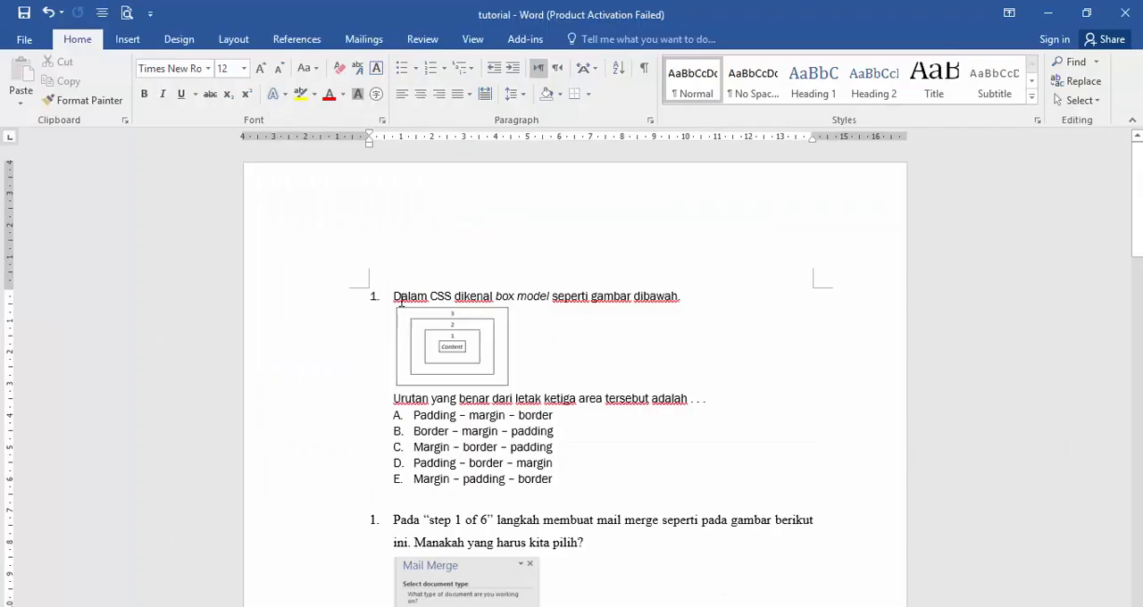
drag(413, 309, 683, 396)
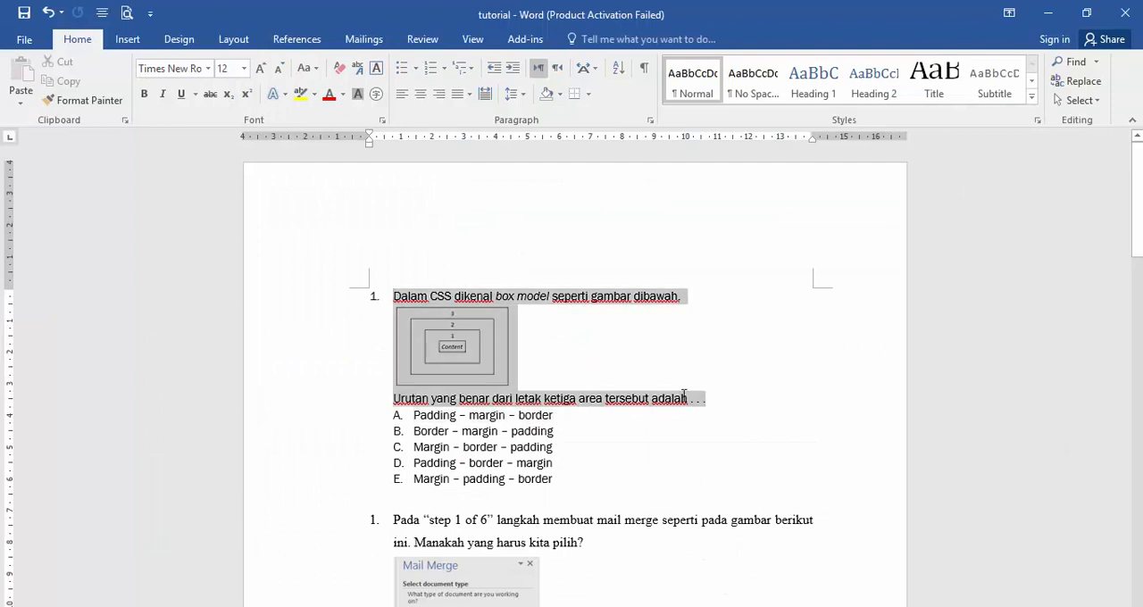
right_click(471, 323)
click(398, 308)
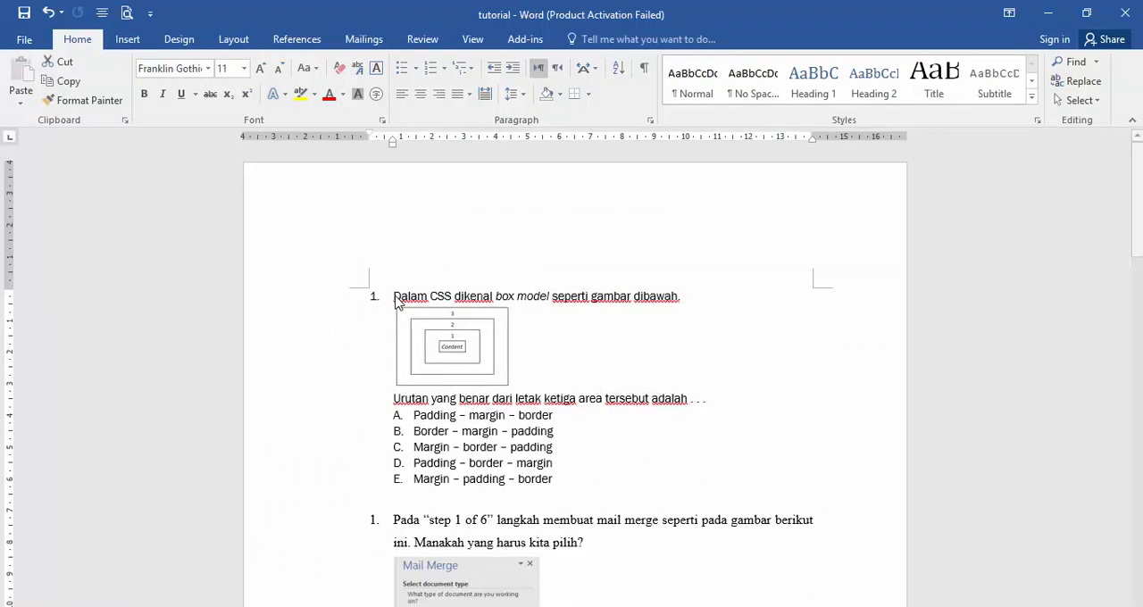
drag(394, 296, 702, 413)
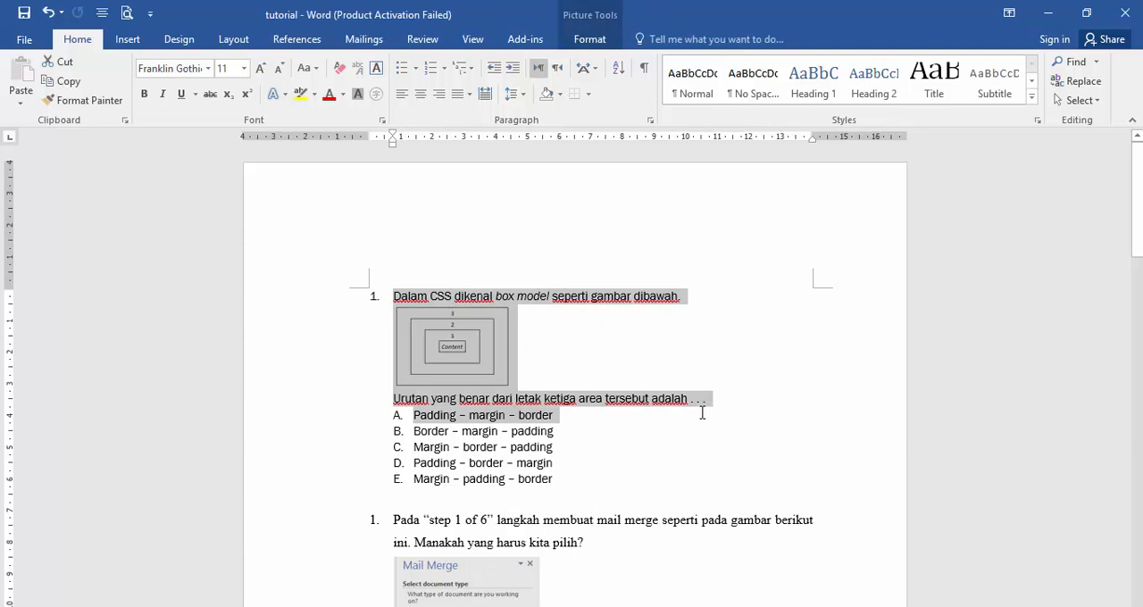
click(62, 81)
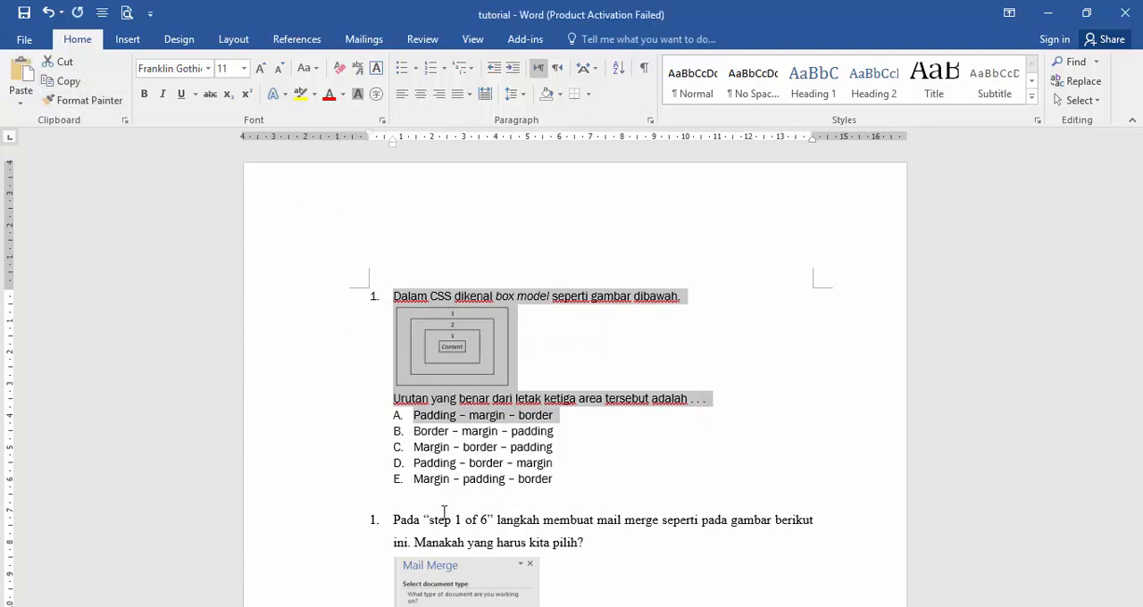
drag(394, 296, 705, 399)
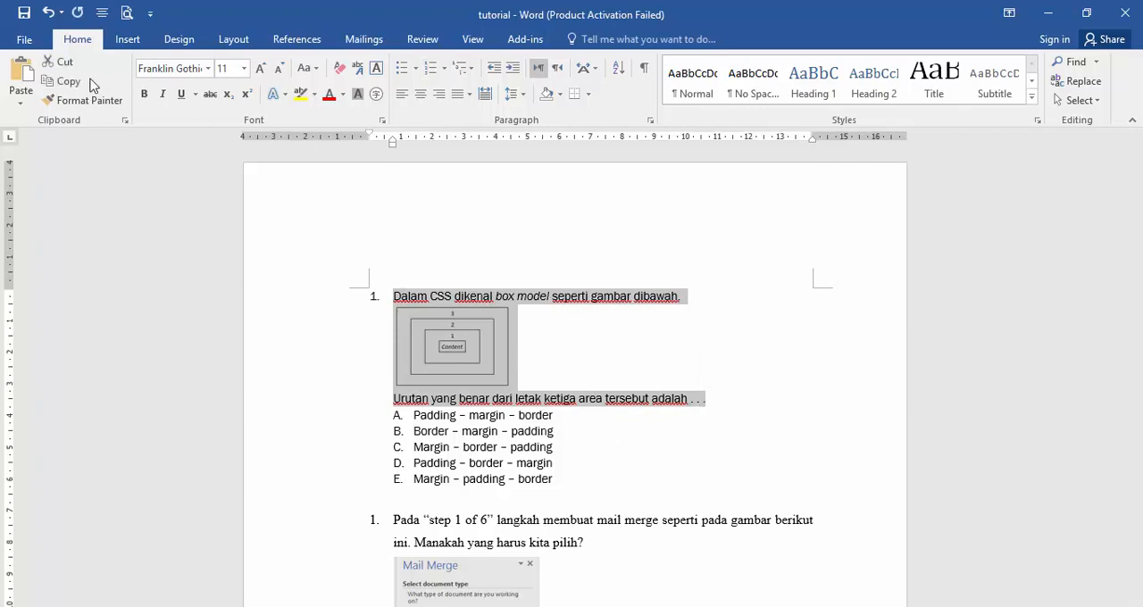
click(78, 83)
Step: Return to the browser and paste the copied question into the question 1 text field, removing its leading list number
key(alt+Tab)
click(402, 347)
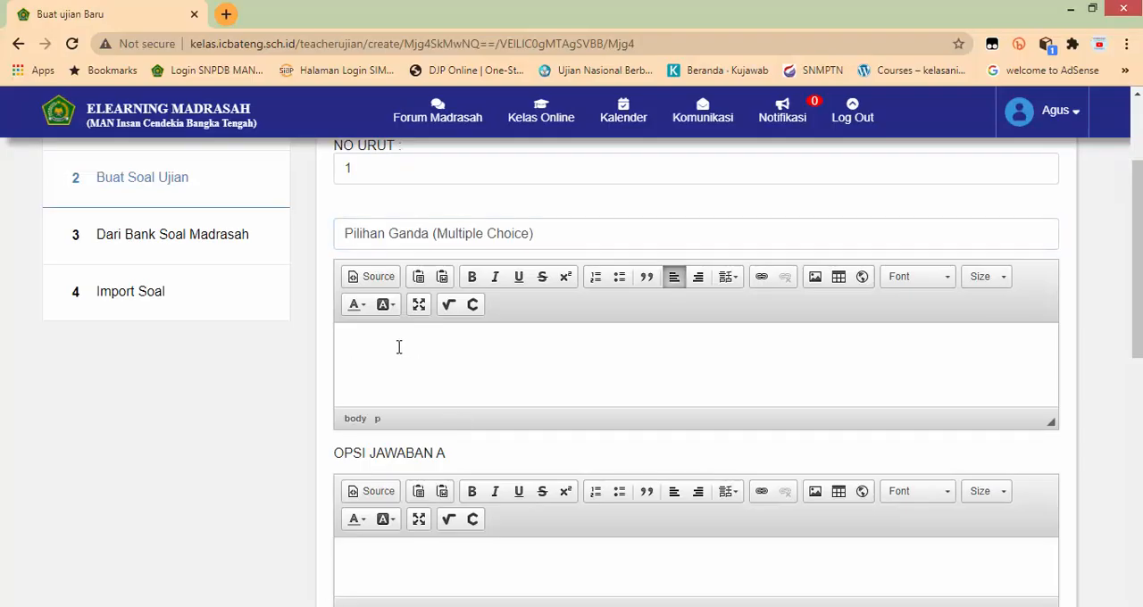
right_click(399, 347)
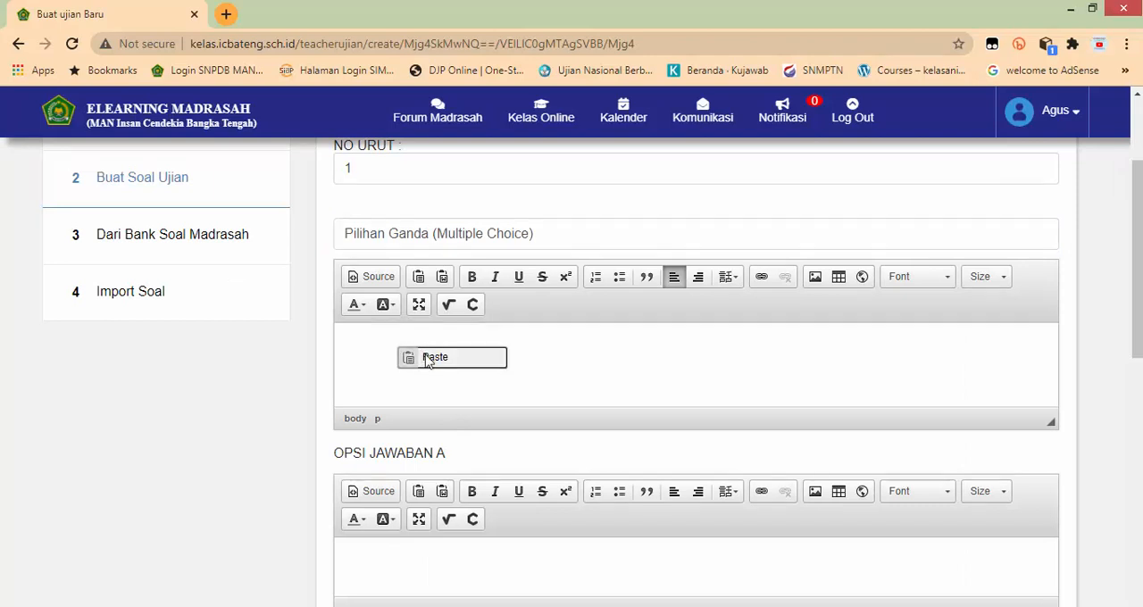
click(423, 359)
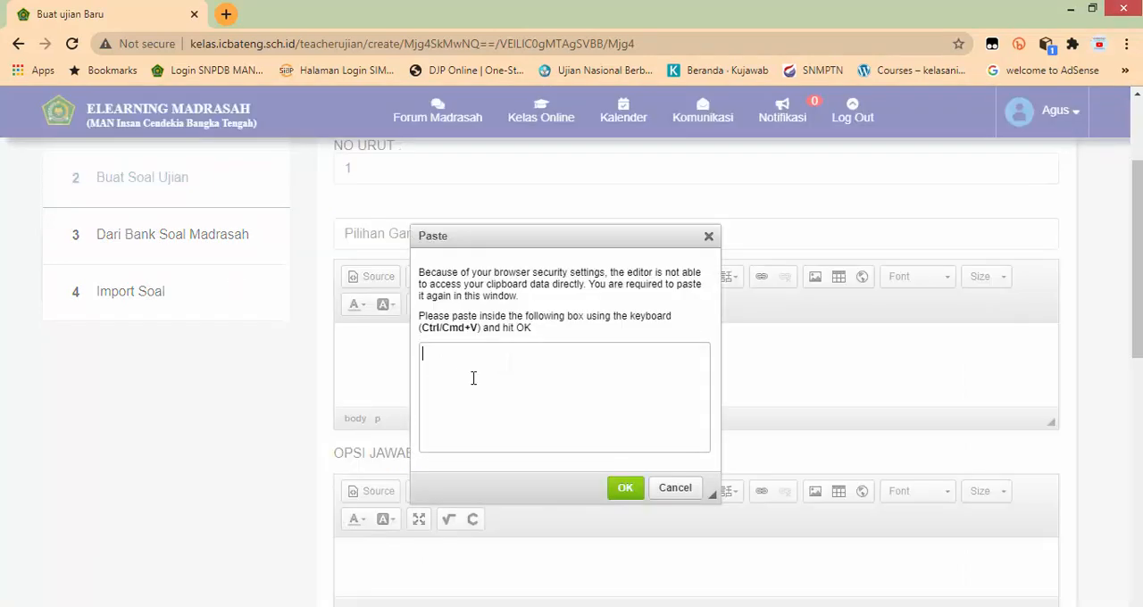
right_click(489, 363)
click(550, 471)
scroll(595, 418, up, 5)
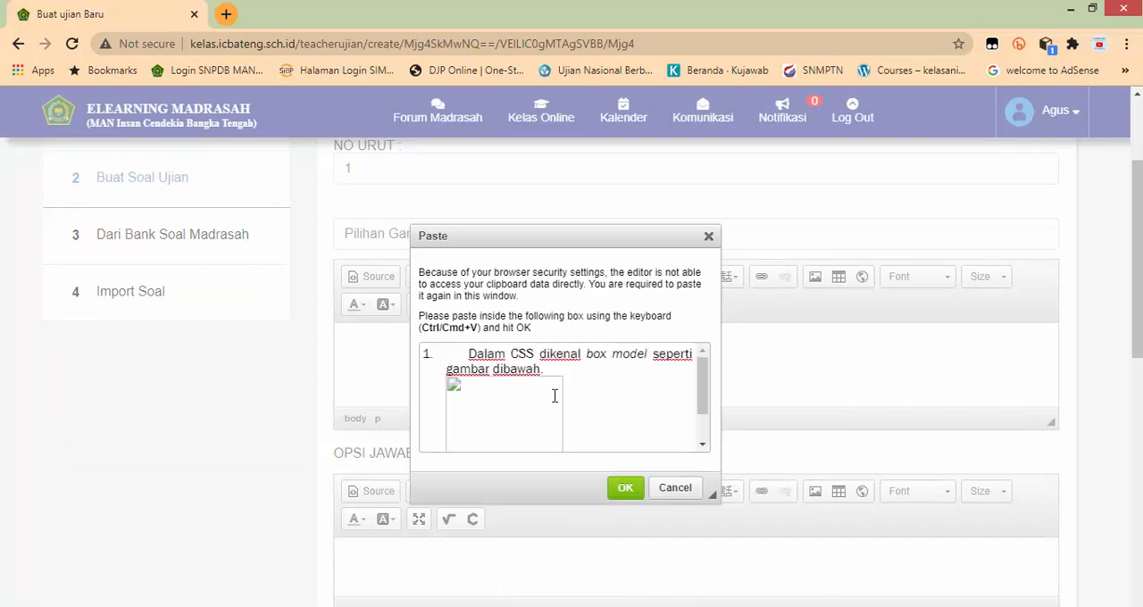
scroll(554, 396, down, 2)
scroll(541, 385, up, 3)
drag(467, 353, 410, 356)
key(BackSpace)
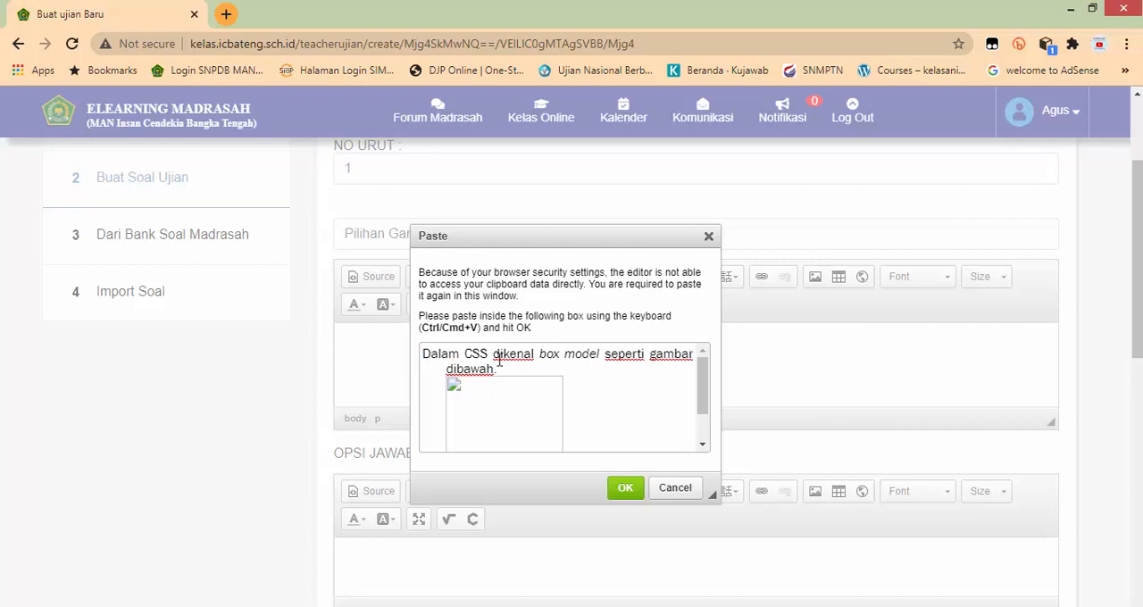
click(626, 487)
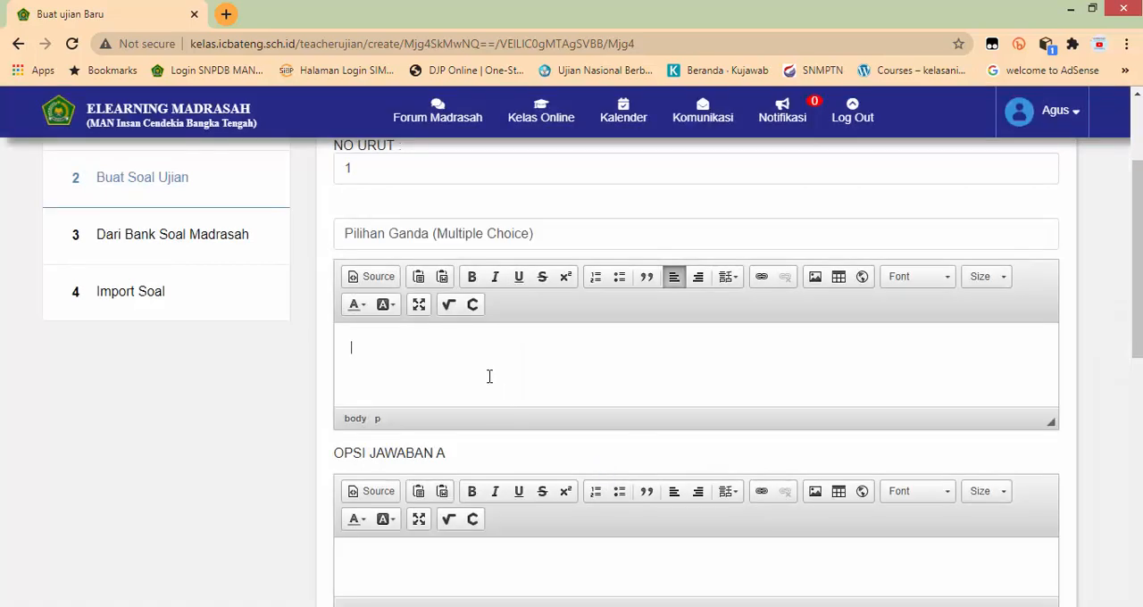
Step: Delete the image placeholder from the question 1 text field and clear all of the pasted text
scroll(489, 383, up, 3)
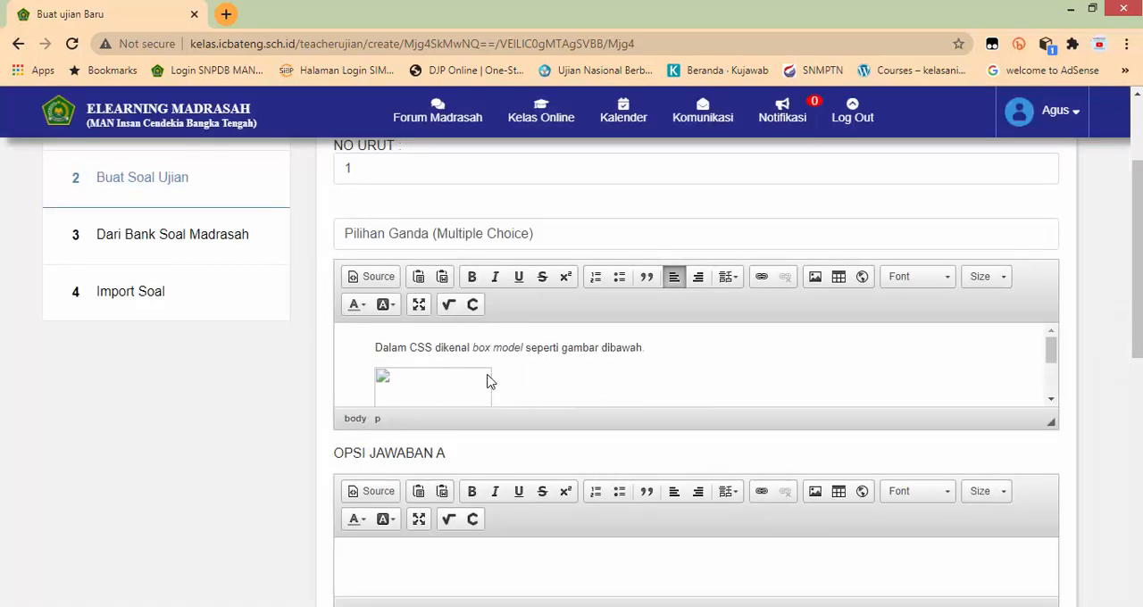
click(376, 348)
click(533, 388)
key(BackSpace)
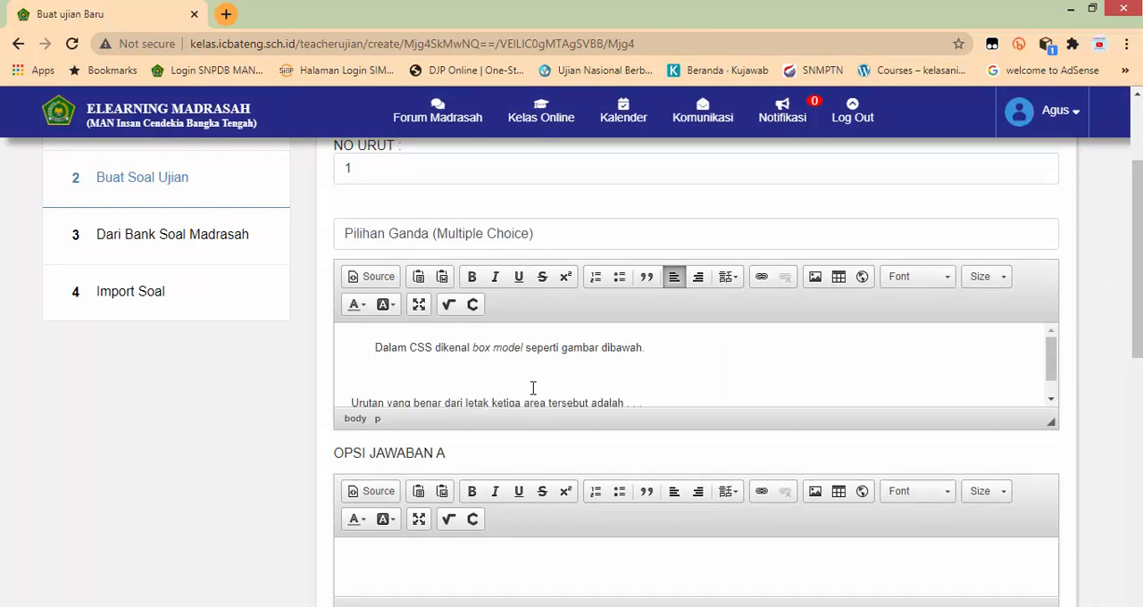
key(BackSpace)
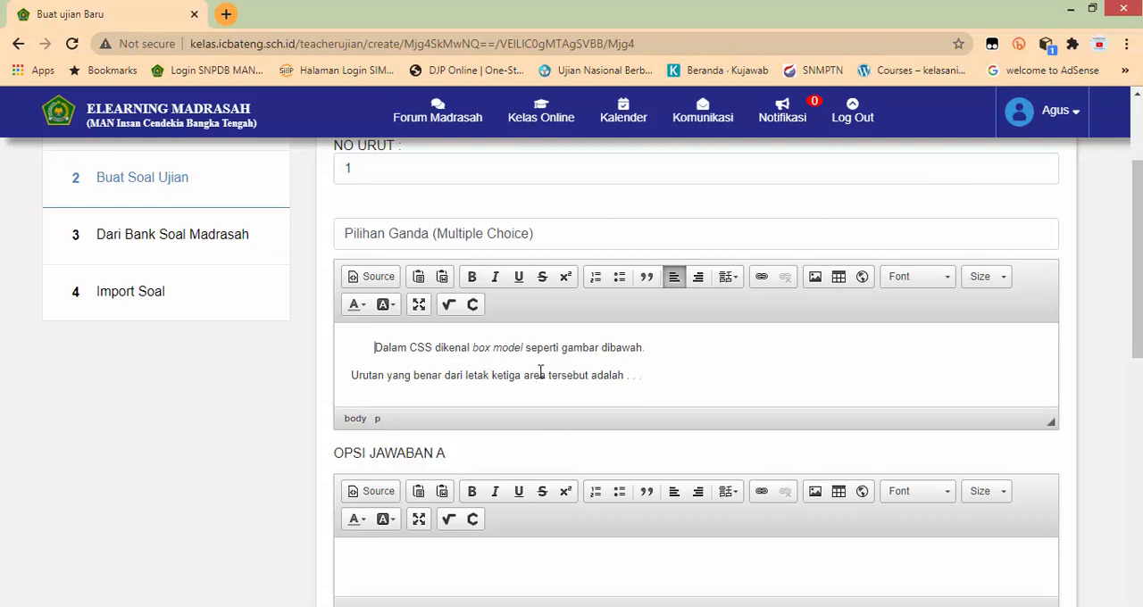
key(ctrl+a)
key(BackSpace)
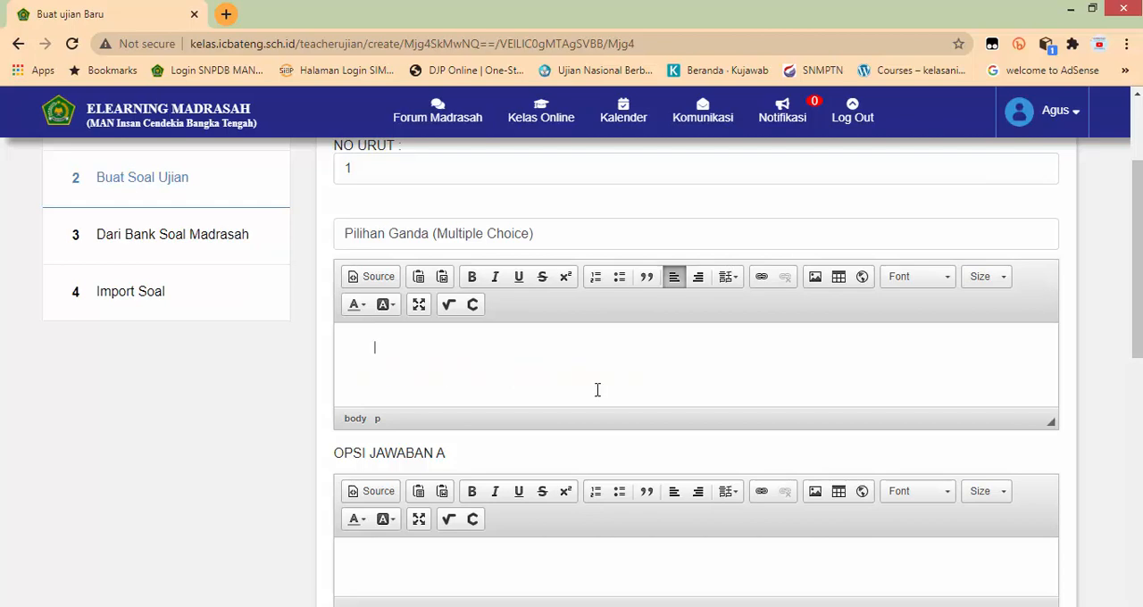
Step: Copy only the sentence "Dalam CSS dikenal box model seperti gambar dibawah." from Word into the question 1 field and remove its list numbering
key(alt+Tab)
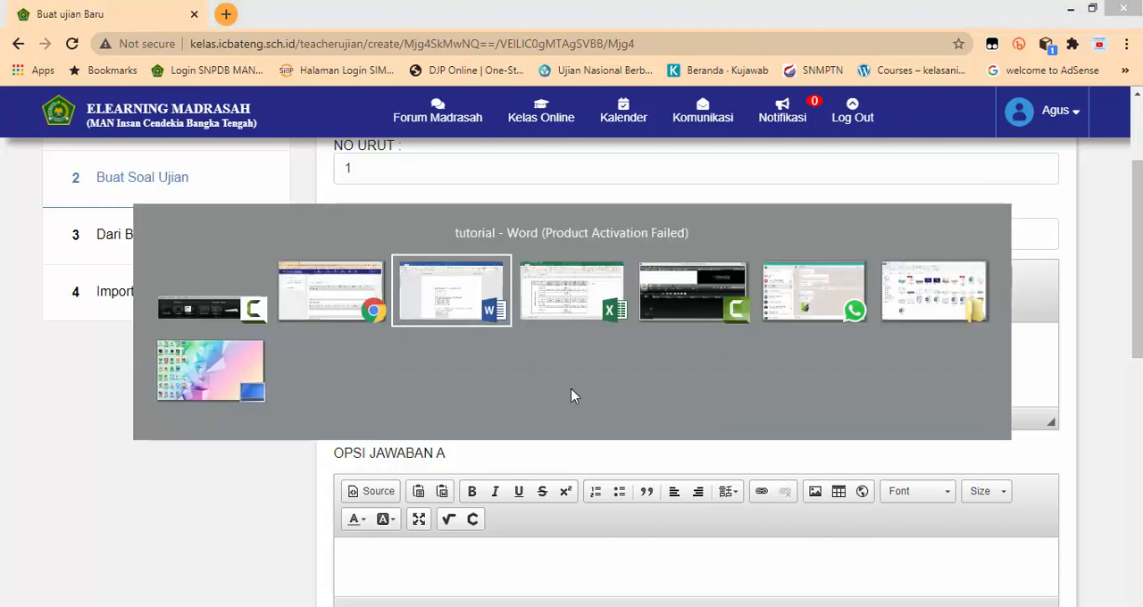
click(396, 297)
drag(396, 296, 701, 356)
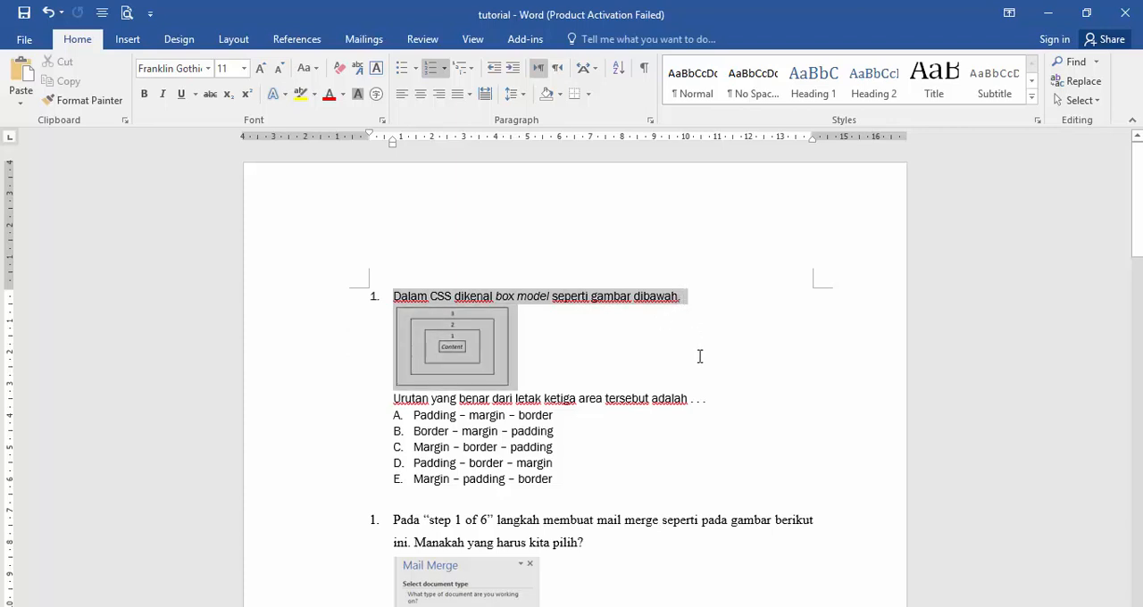
drag(681, 302, 681, 302)
key(alt+Tab)
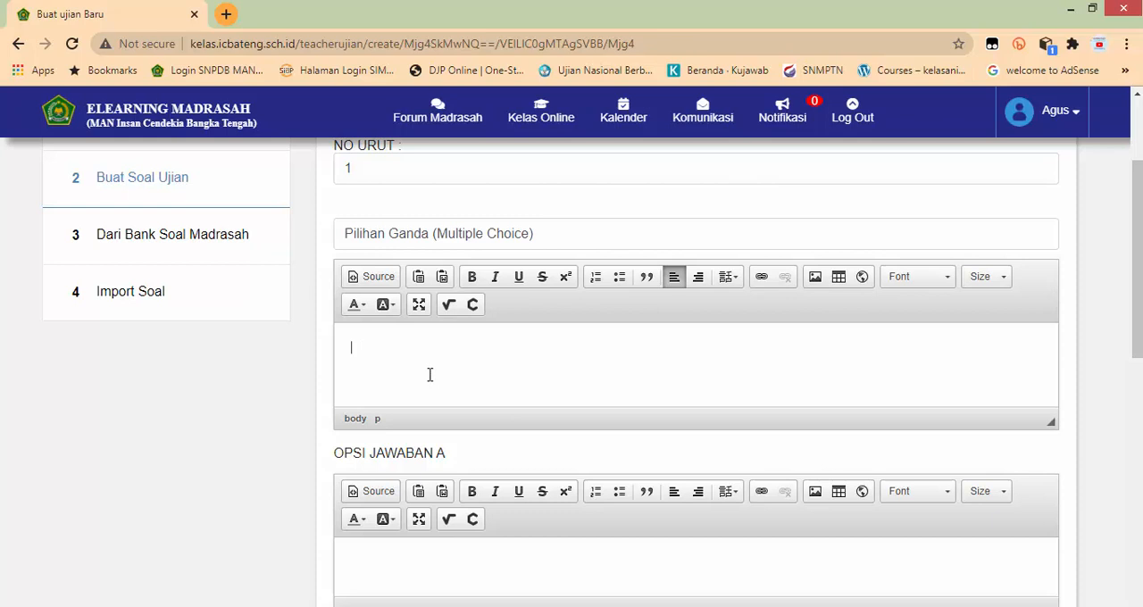
key(ctrl+v)
click(388, 347)
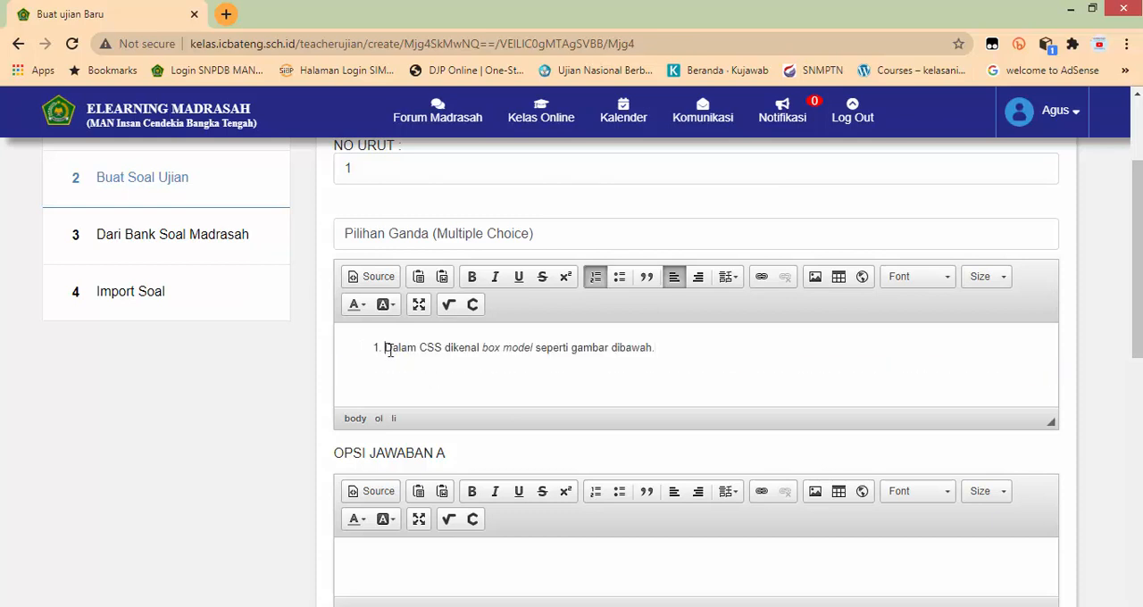
key(BackSpace)
Step: Copy the box model picture from Word, paste it below the first sentence in the question 1 field, and start a new line under it
key(alt+Tab)
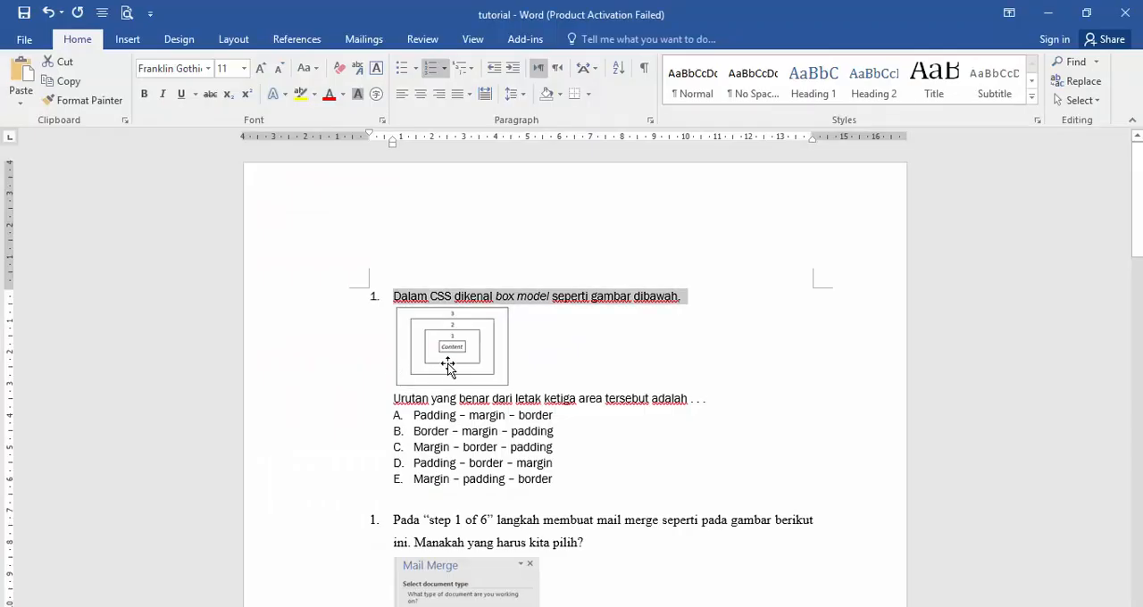
click(448, 355)
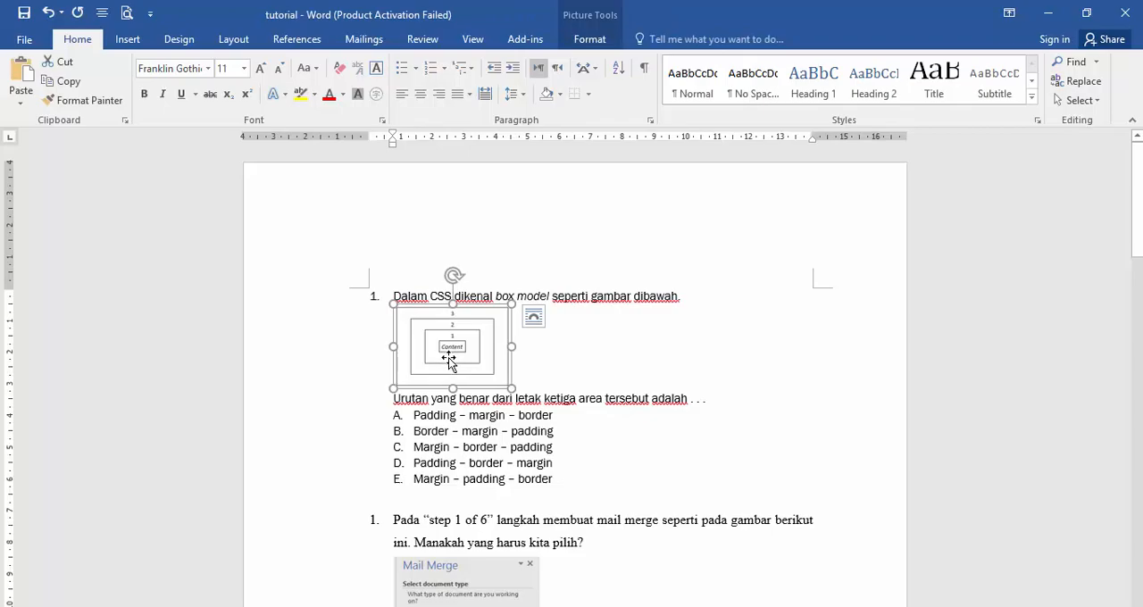
key(alt+Tab)
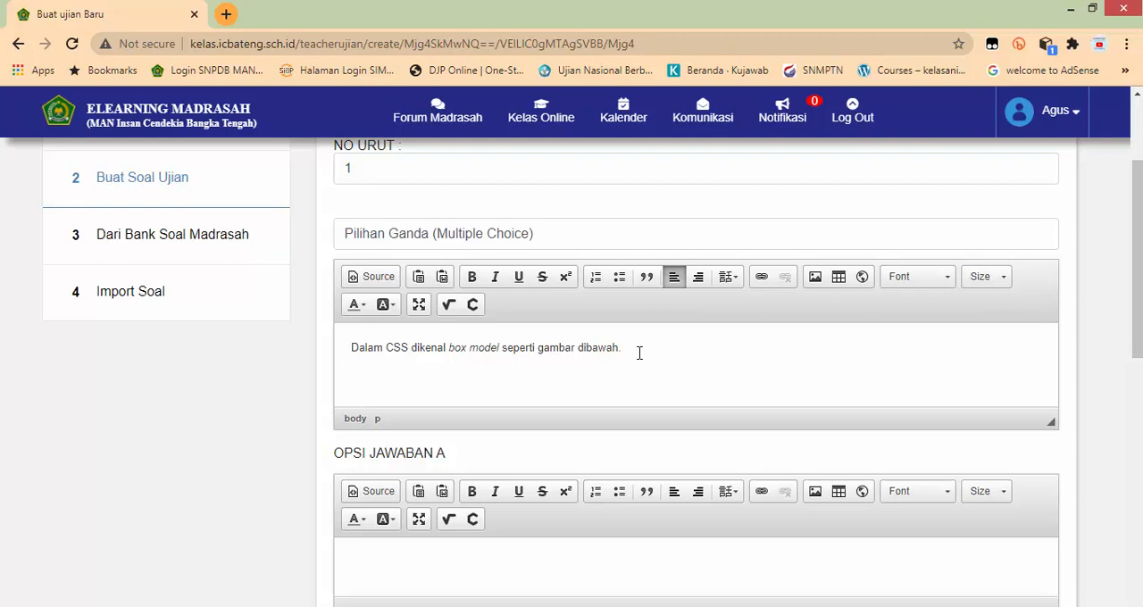
key(ctrl+v)
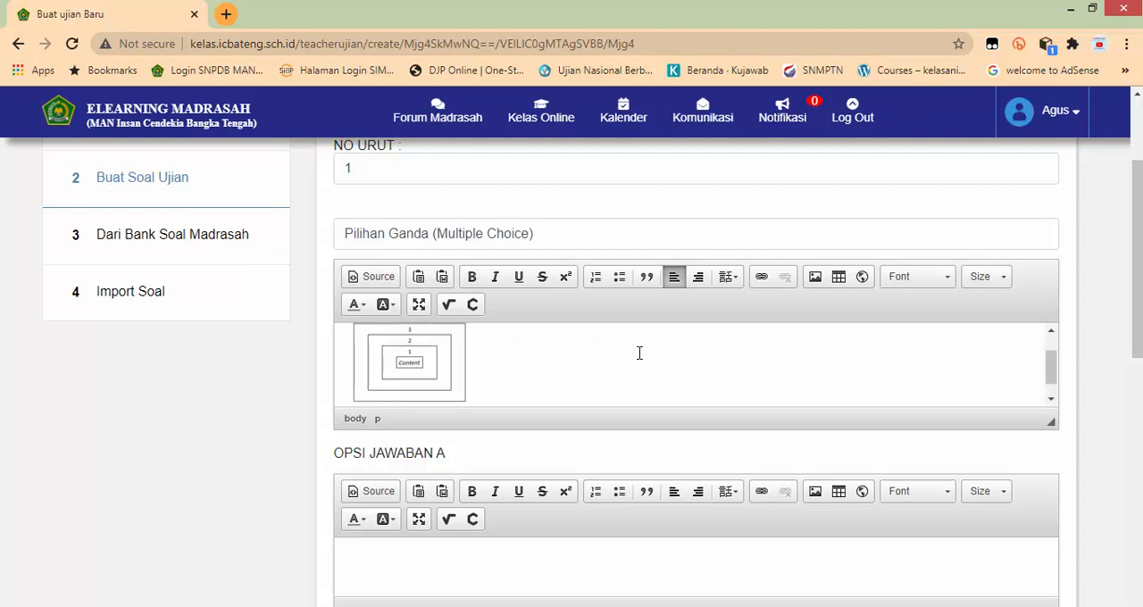
key(Return)
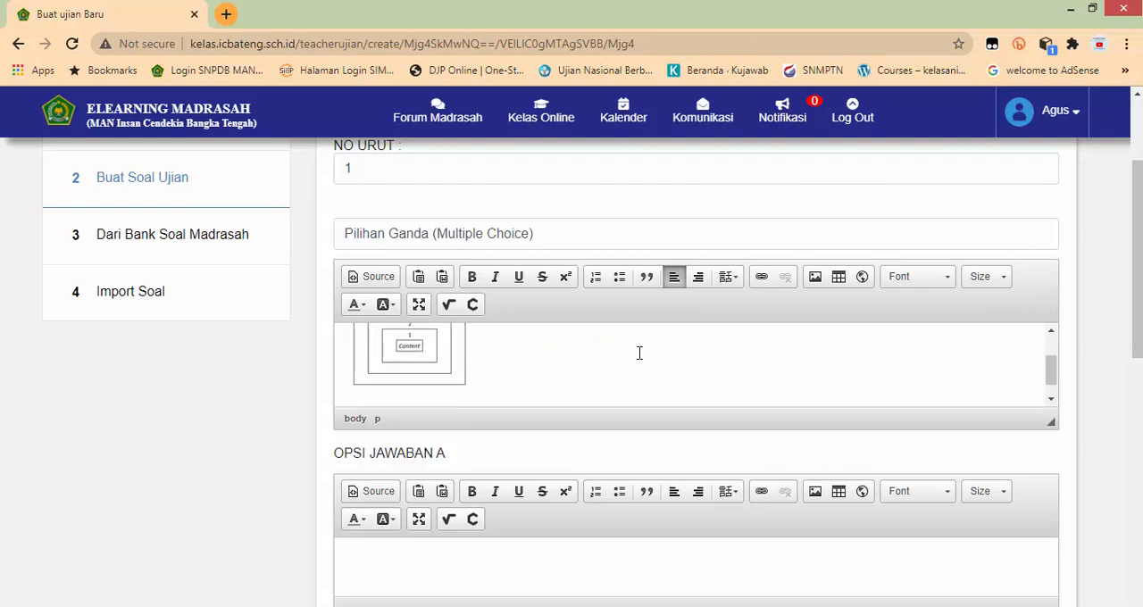
key(BackSpace)
key(Return)
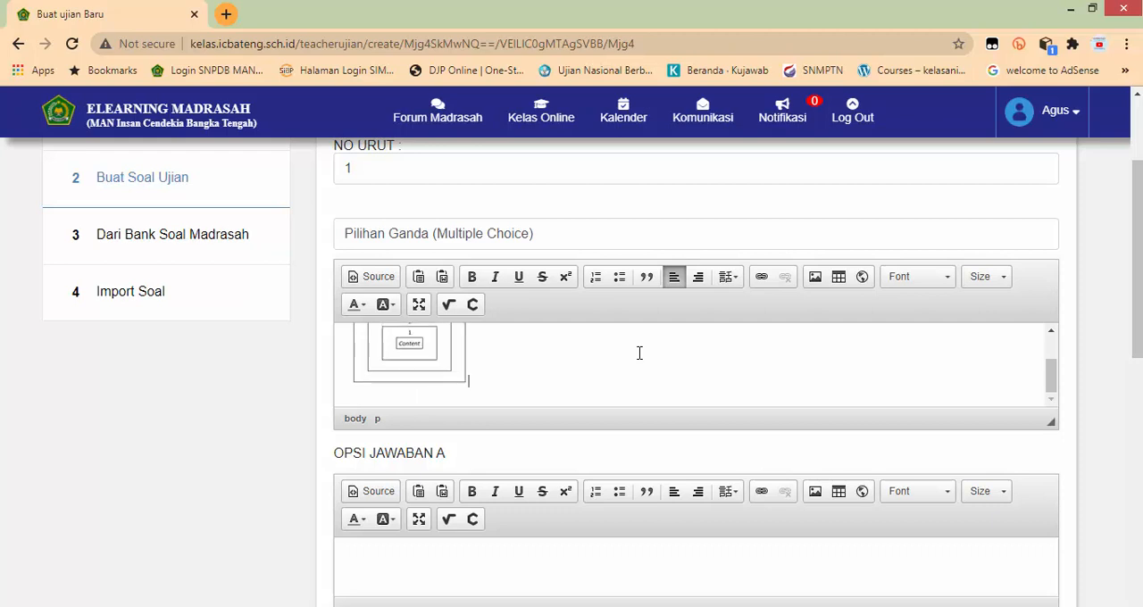
Step: Copy the line "Urutan yang benar dari letak ketiga area tersebut adalah . . ." from Word, paste it below the picture, and review the question
key(alt+Tab)
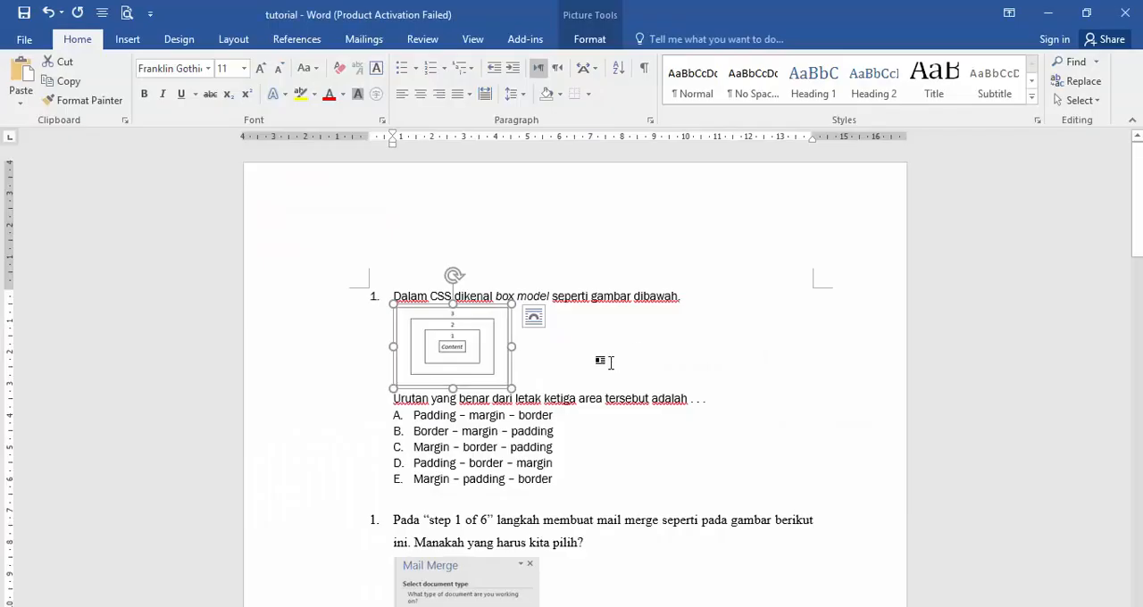
drag(398, 409, 703, 403)
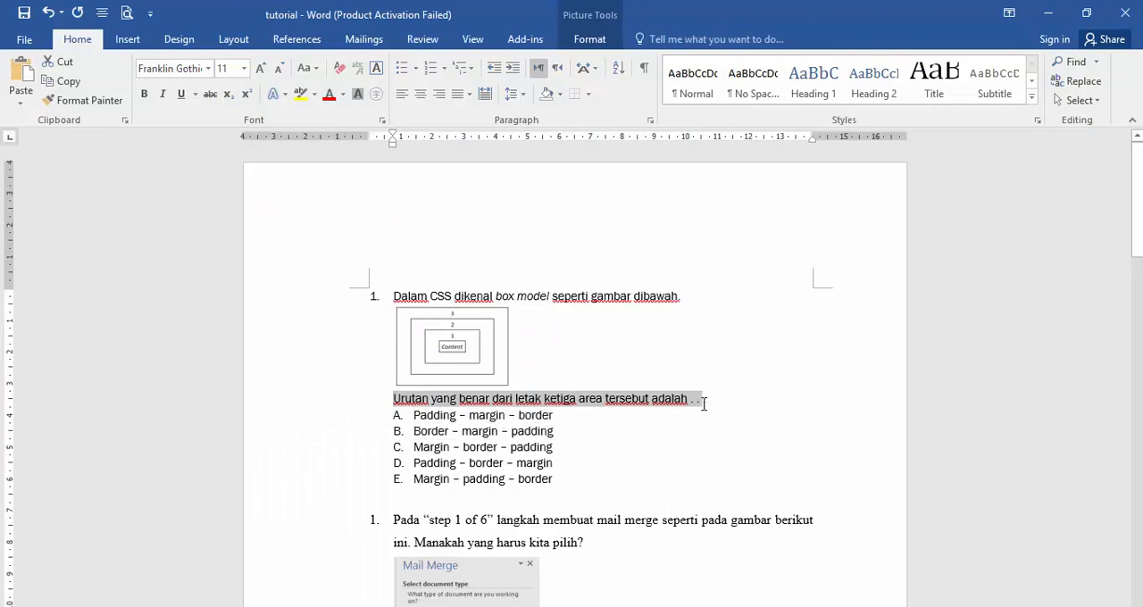
key(ctrl+c)
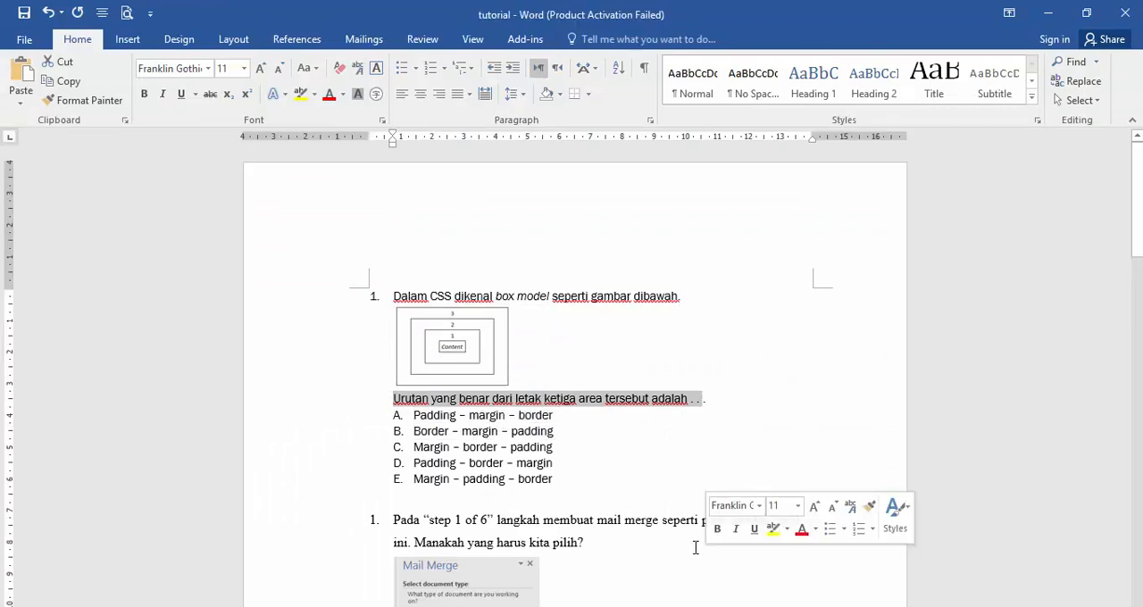
key(alt+Tab)
key(ctrl+v)
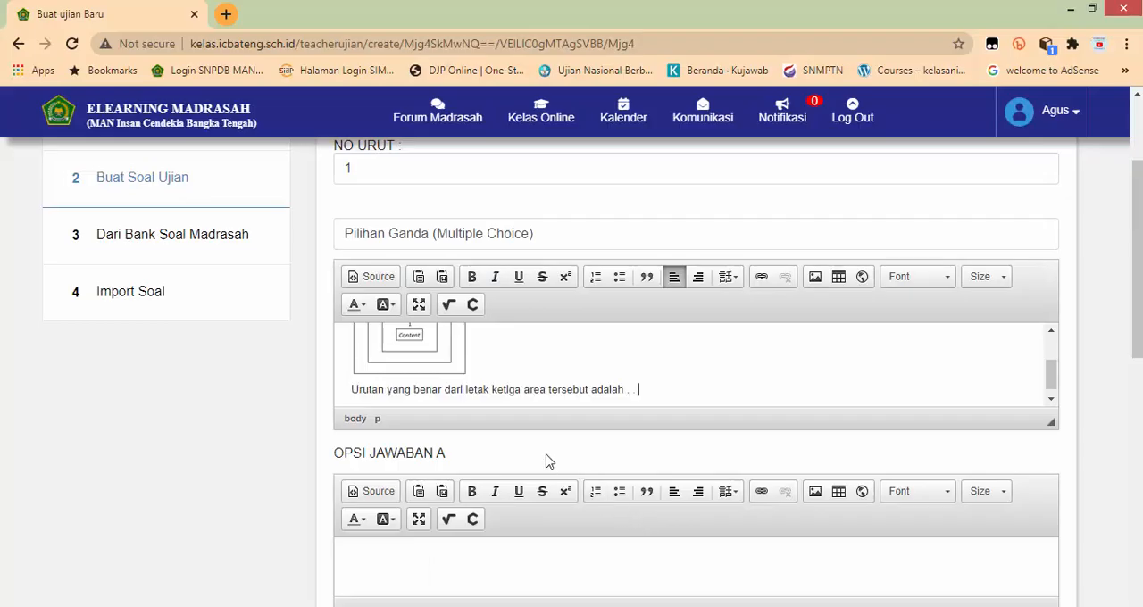
scroll(492, 393, up, 3)
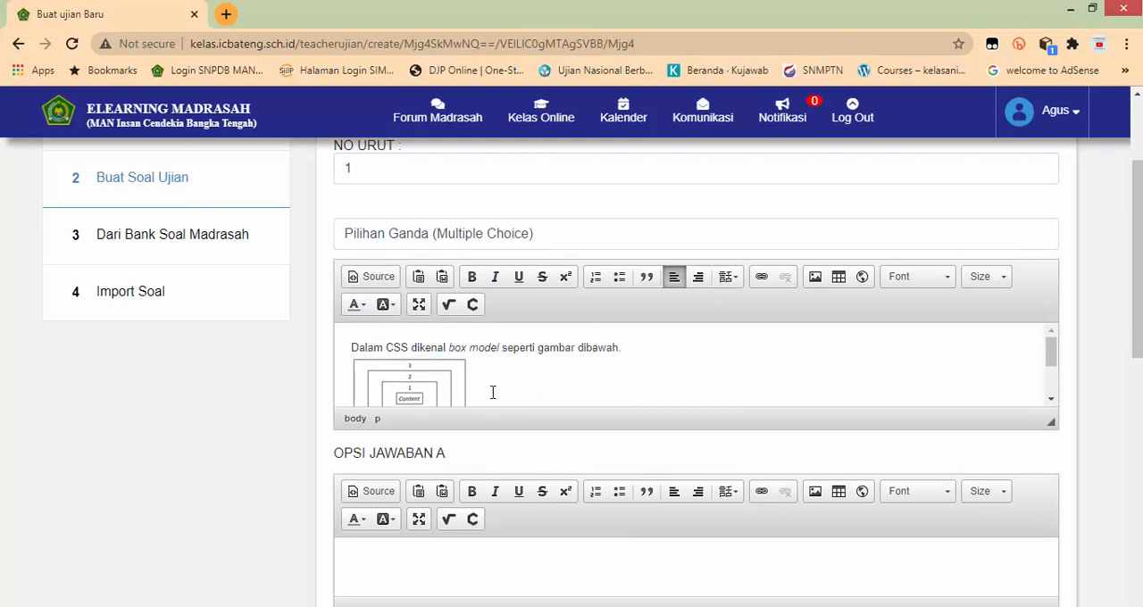
scroll(493, 386, down, 3)
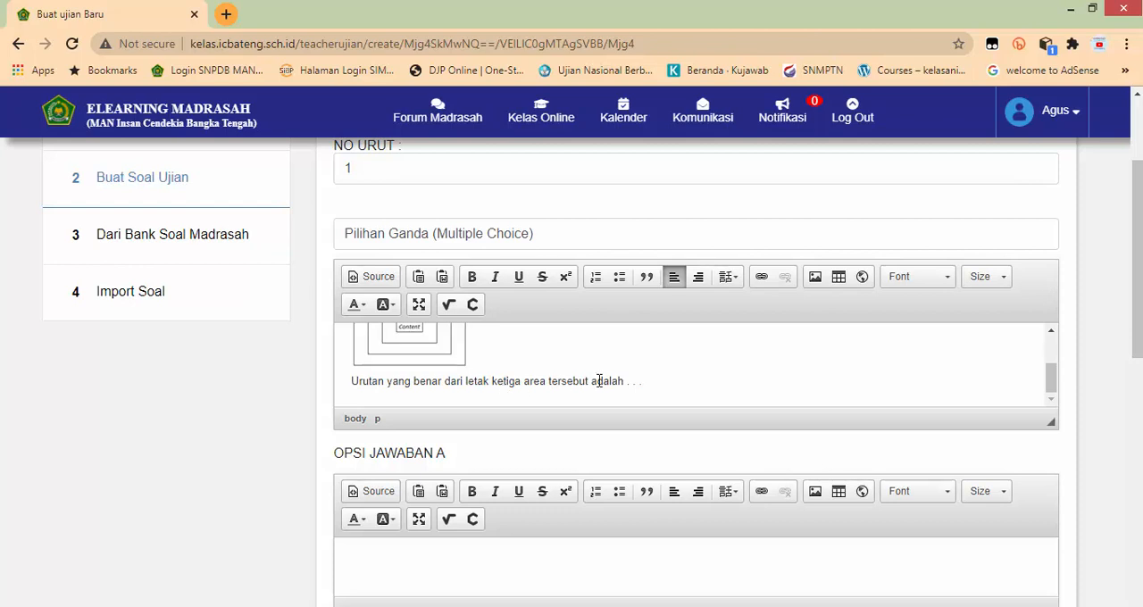
scroll(608, 382, up, 3)
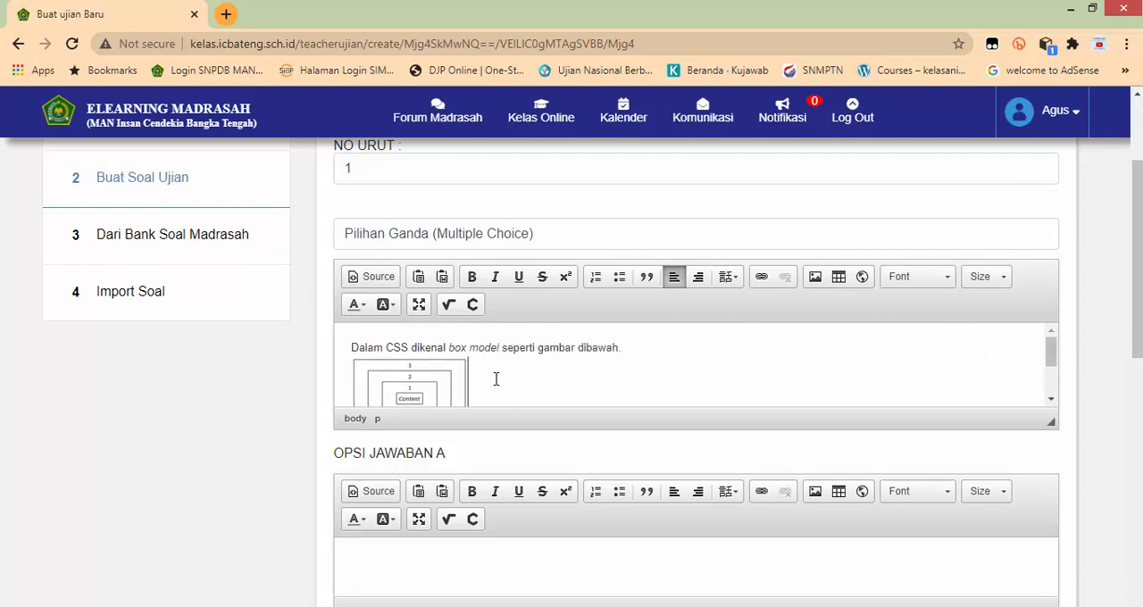
Step: Copy the answer "Padding – margin – border" from the Word document into option A of question 1
scroll(516, 382, down, 2)
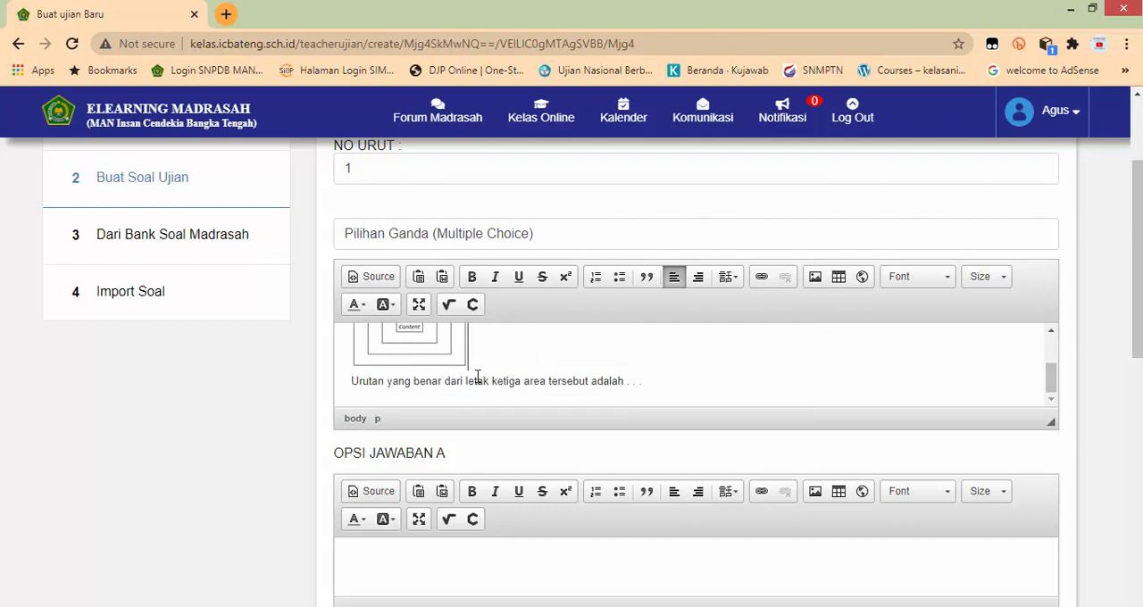
key(alt+Tab)
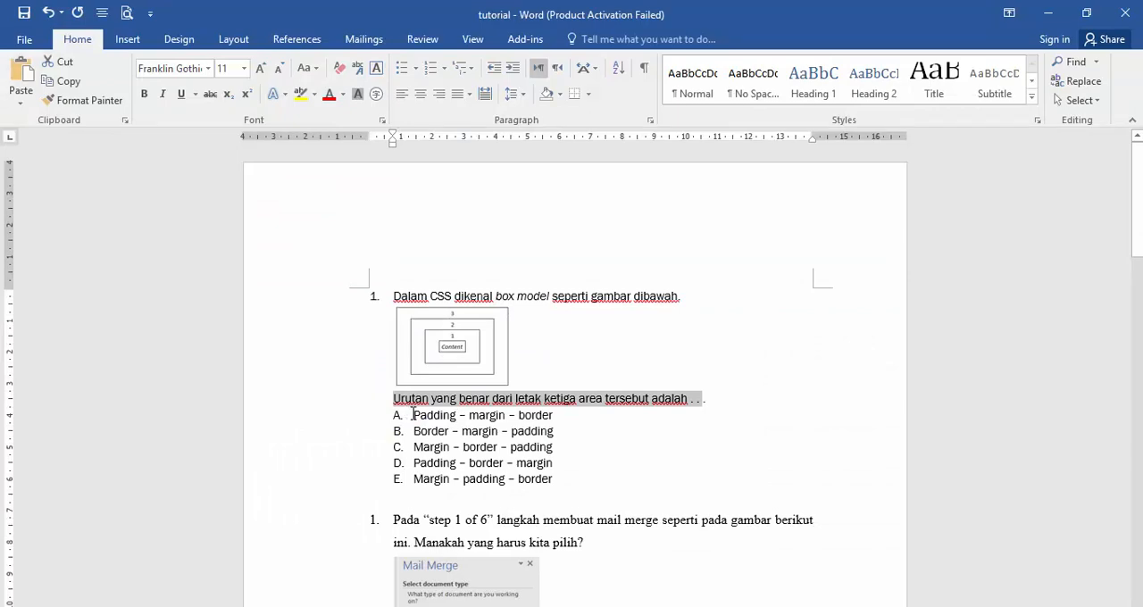
drag(413, 415, 554, 416)
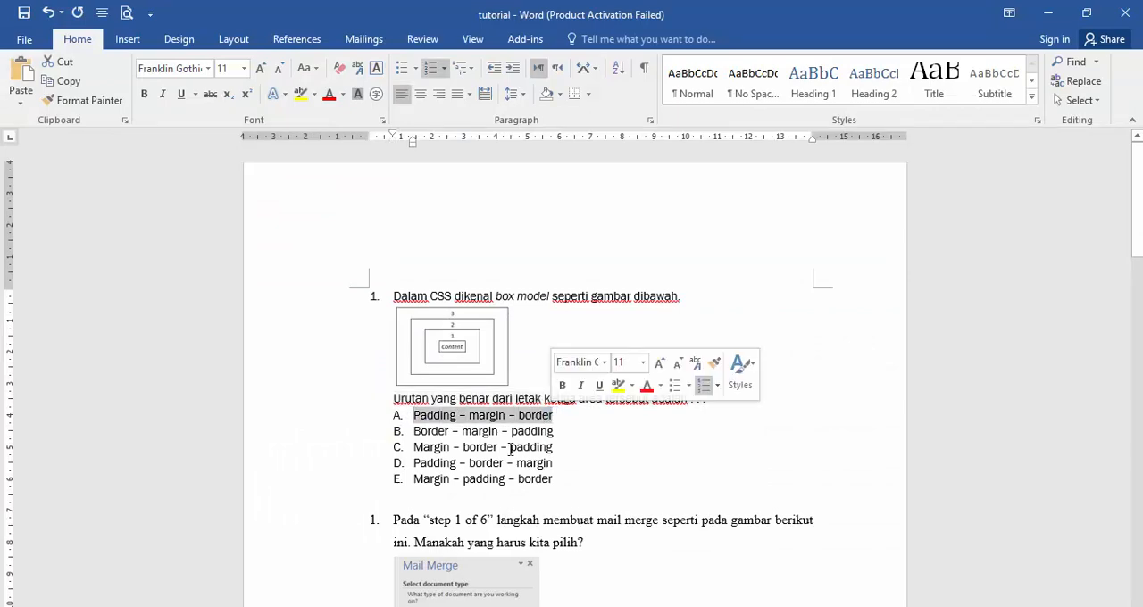
key(ctrl+c)
key(alt+Tab)
click(435, 567)
key(ctrl+v)
scroll(442, 566, down, 1)
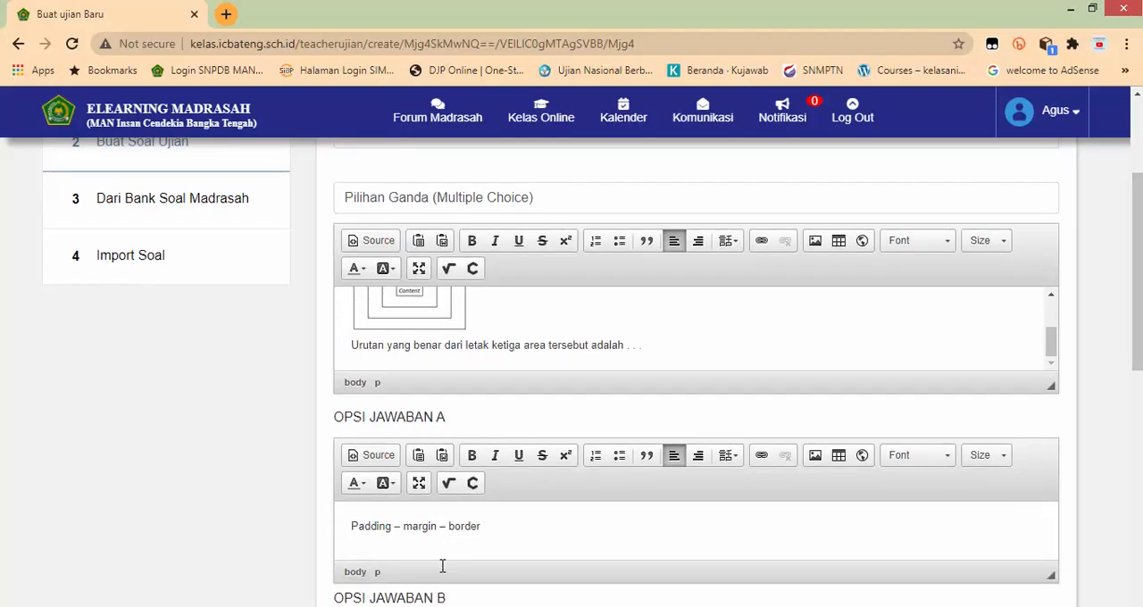
Step: Copy the answer "Border – margin – padding" from the Word document into option B of question 1
key(alt+Tab)
drag(414, 431, 572, 432)
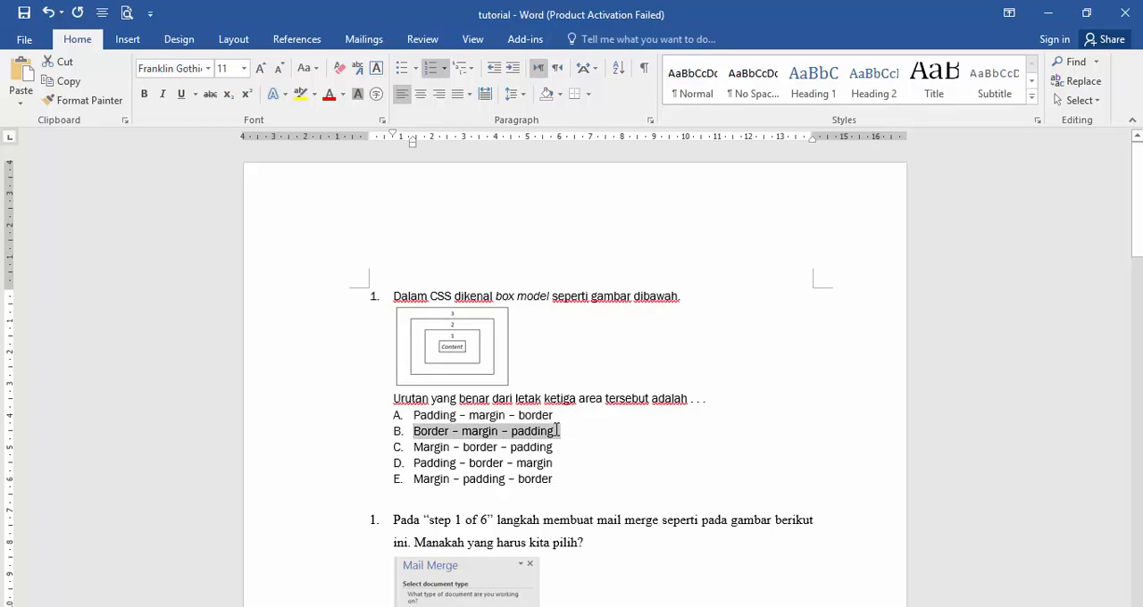
key(ctrl+c)
key(alt+Tab)
click(447, 500)
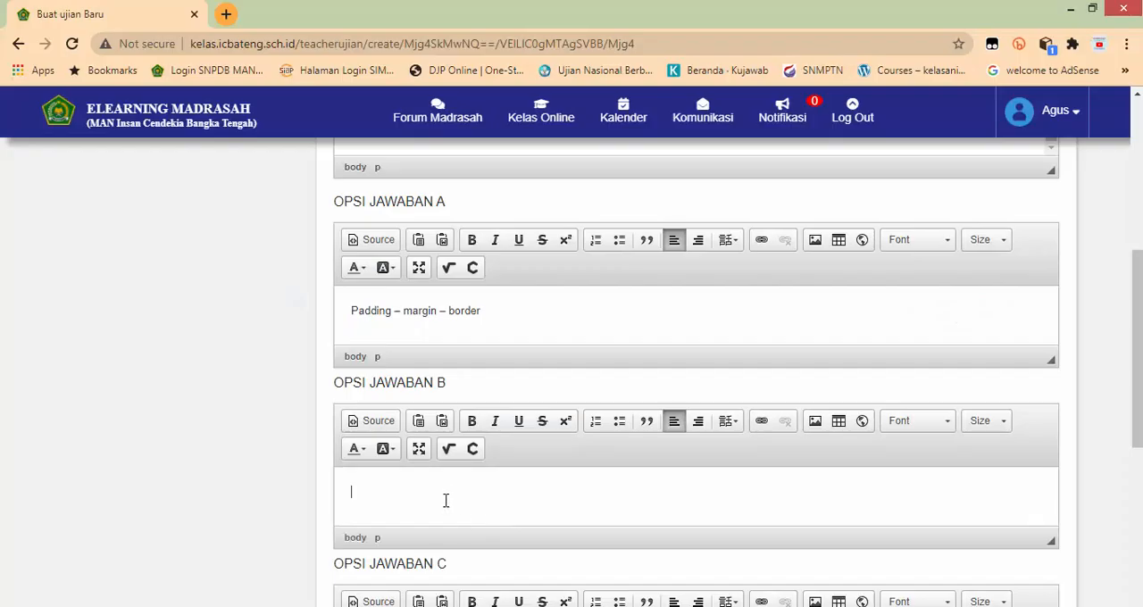
key(ctrl+v)
Step: Copy the answer "Margin – border – padding" from the Word document into option C of question 1
key(alt+Tab)
drag(413, 447, 558, 443)
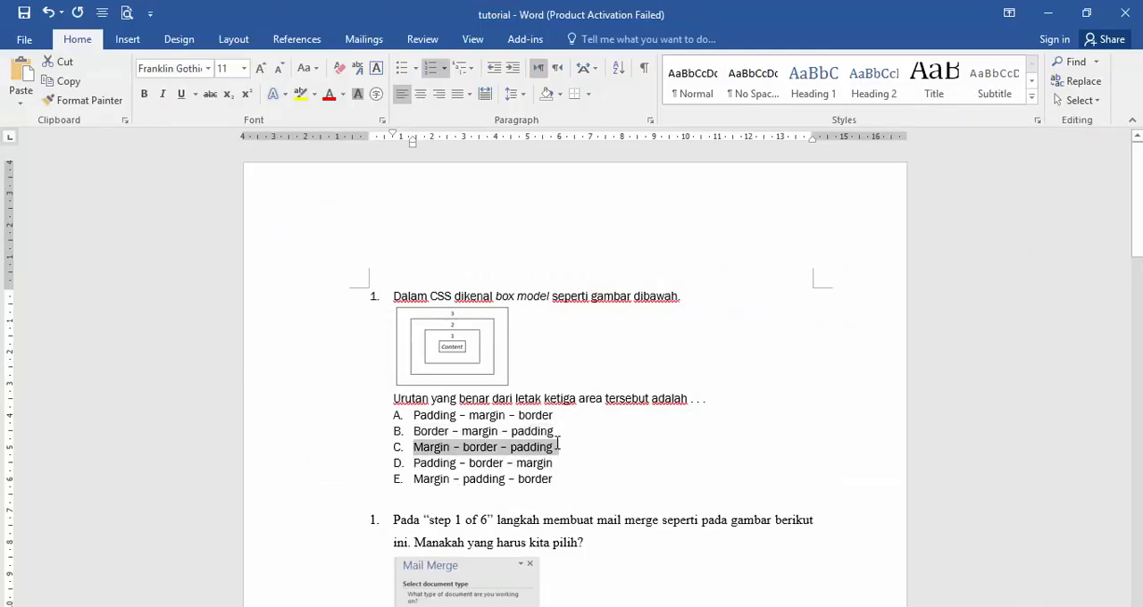
key(ctrl+c)
key(alt+Tab)
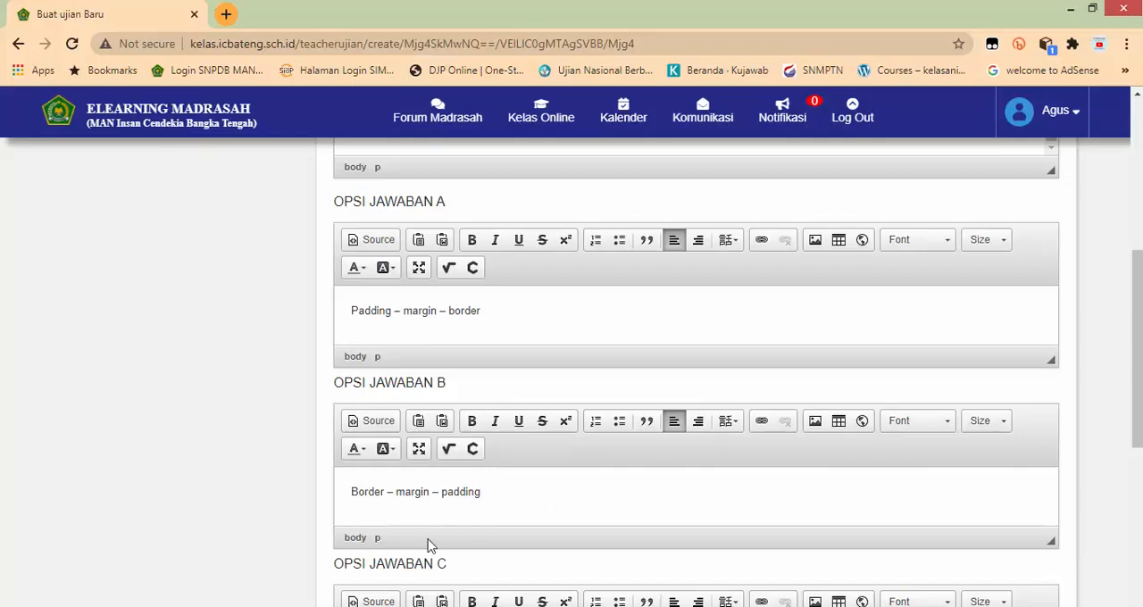
scroll(426, 542, down, 3)
click(396, 351)
key(ctrl+v)
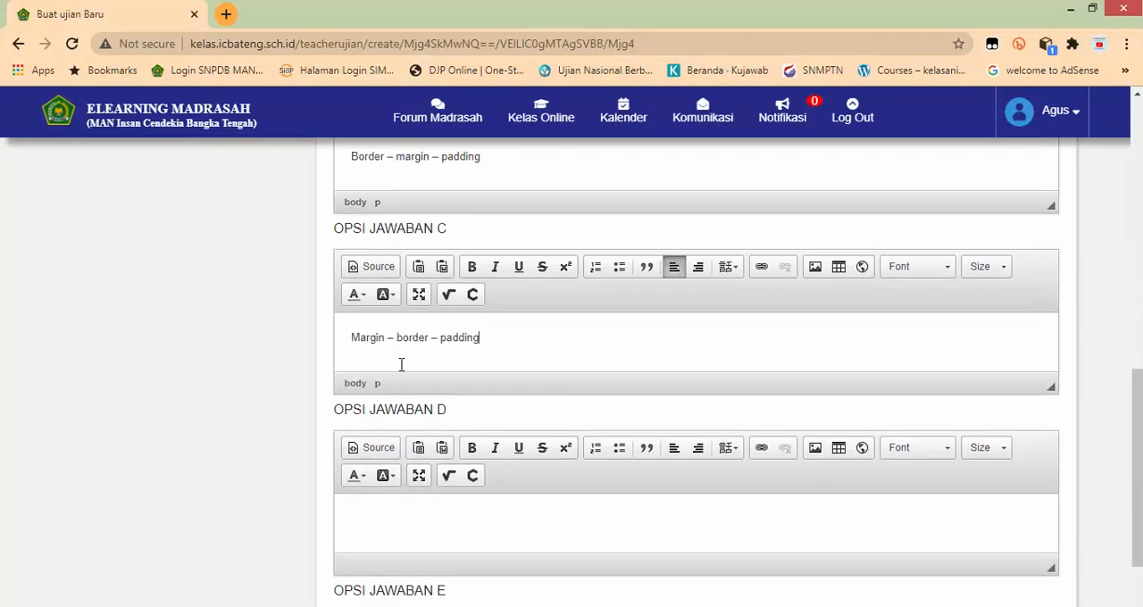
Step: Copy the answer "Padding – border – margin" from the Word document into option D of question 1
key(alt+Tab)
drag(411, 463, 554, 463)
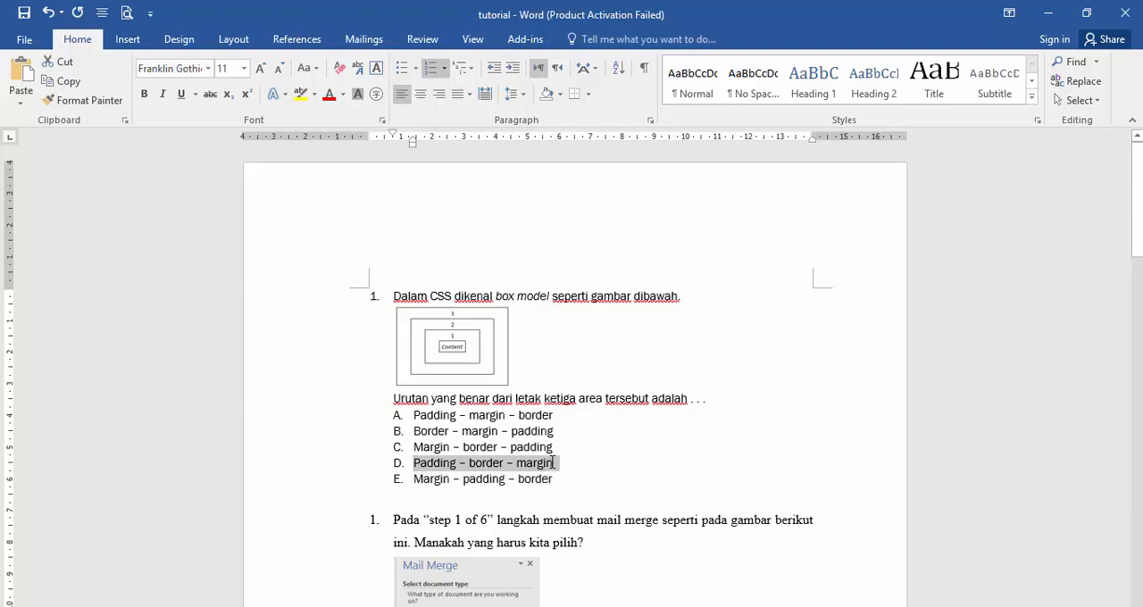
key(alt+Tab)
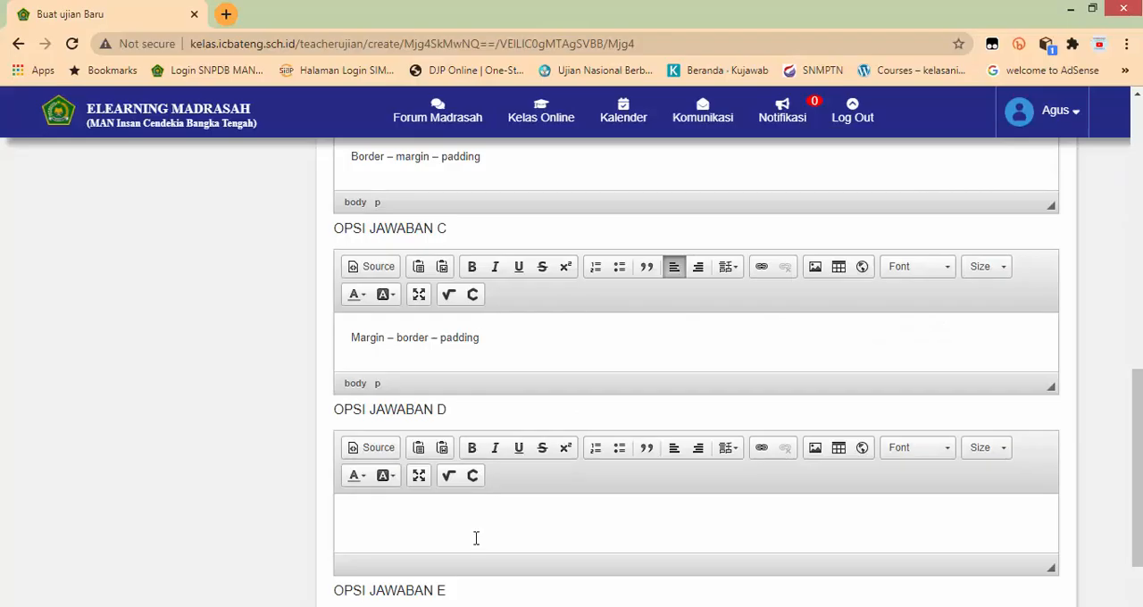
click(437, 522)
key(ctrl+v)
Step: Copy the answer "Margin – padding – border" from the Word document into option E of question 1
key(alt+Tab)
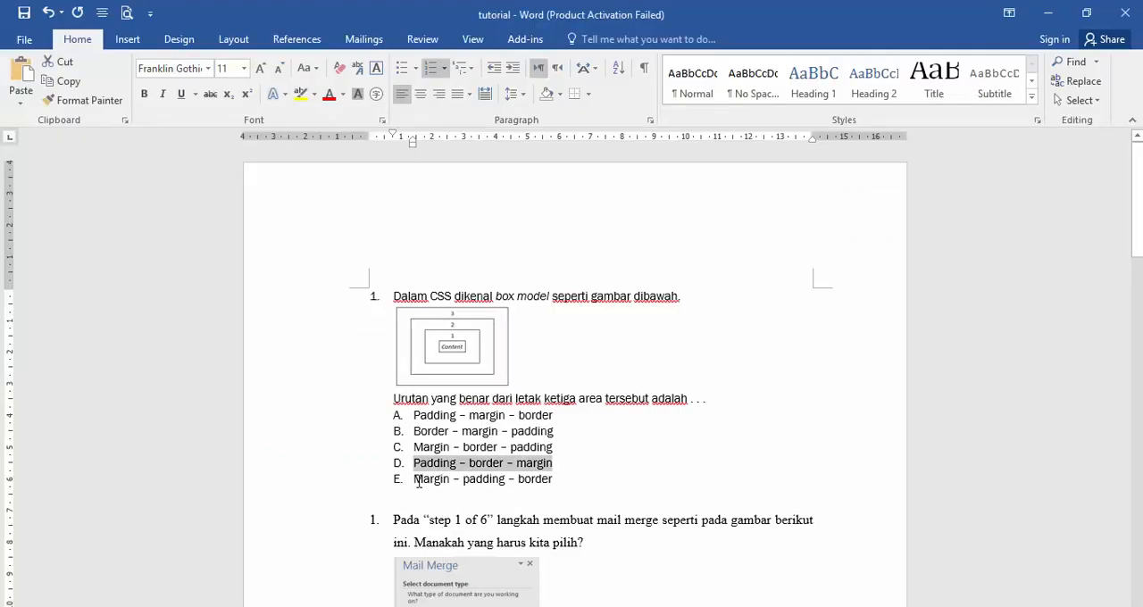
drag(418, 482, 553, 482)
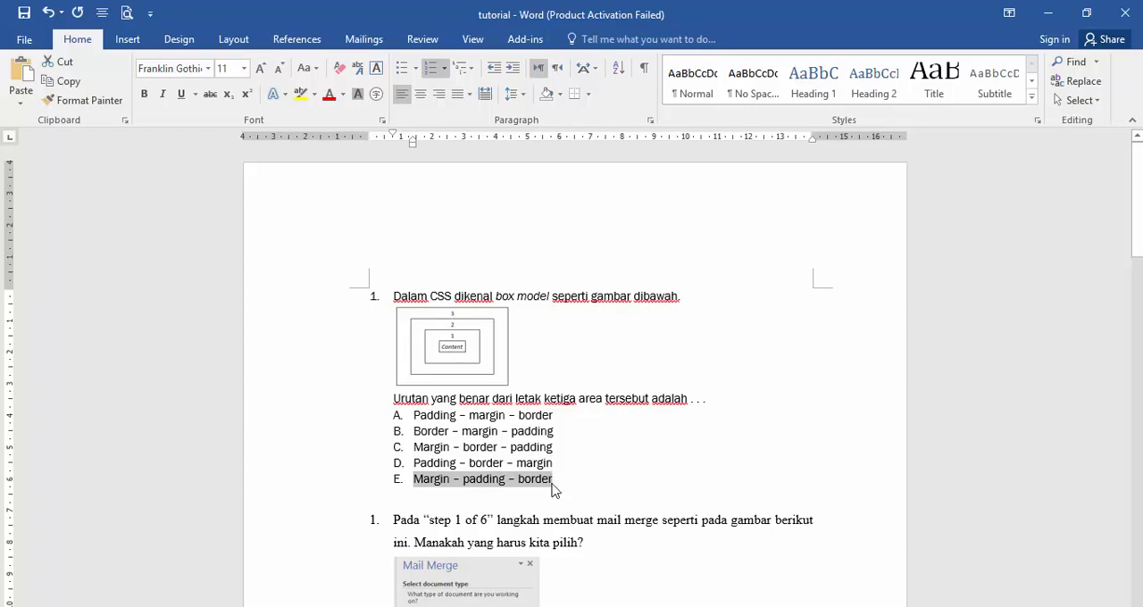
key(ctrl+c)
key(alt+Tab)
scroll(539, 492, down, 2)
click(462, 533)
key(ctrl+v)
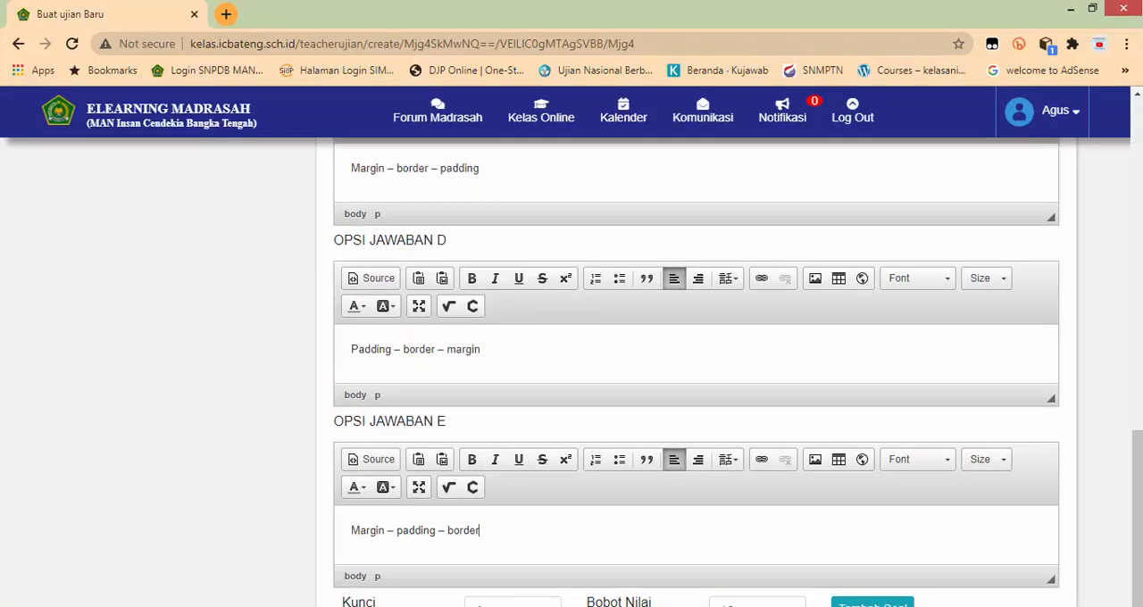
Step: View the answer key choices for question 1 and review the question text and all its answer options
click(500, 603)
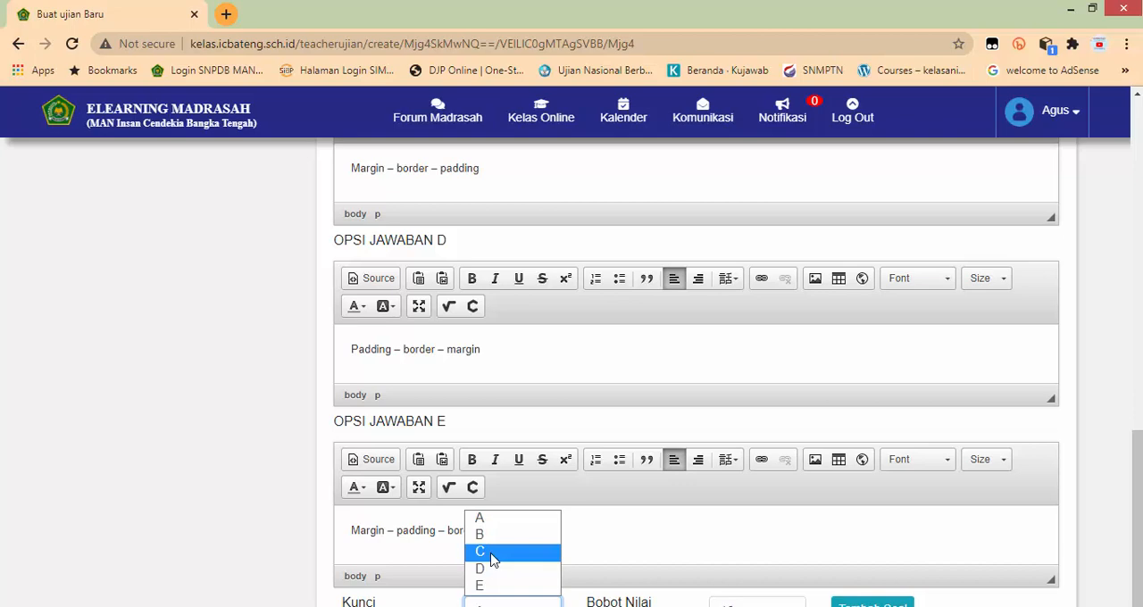
scroll(697, 541, up, 3)
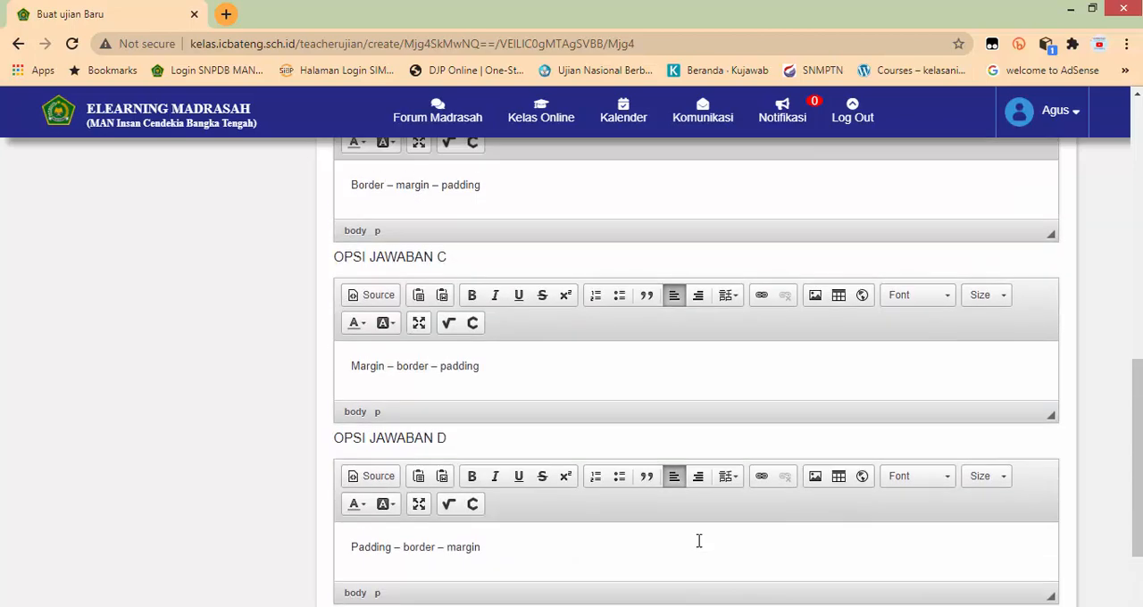
scroll(697, 541, up, 2)
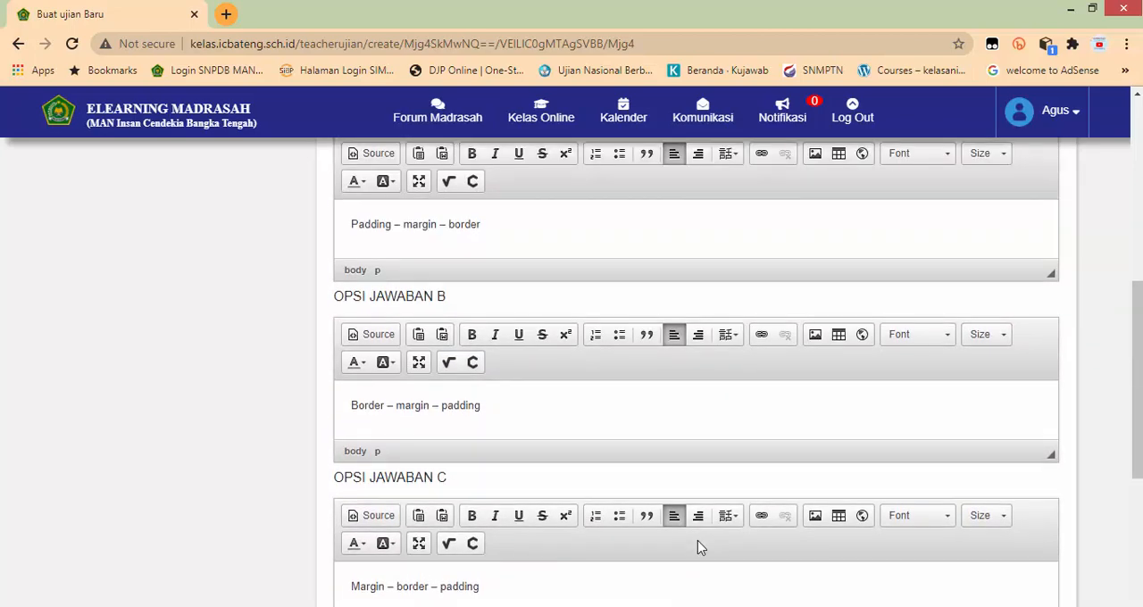
scroll(697, 540, down, 5)
scroll(867, 582, up, 6)
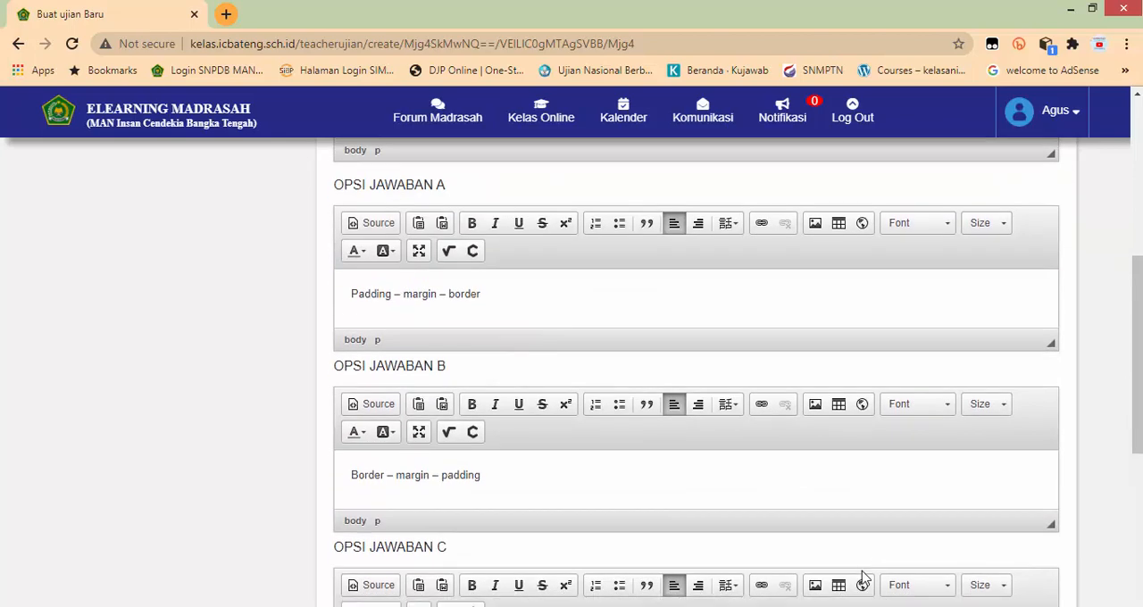
scroll(862, 580, down, 6)
scroll(843, 571, up, 8)
scroll(830, 383, up, 3)
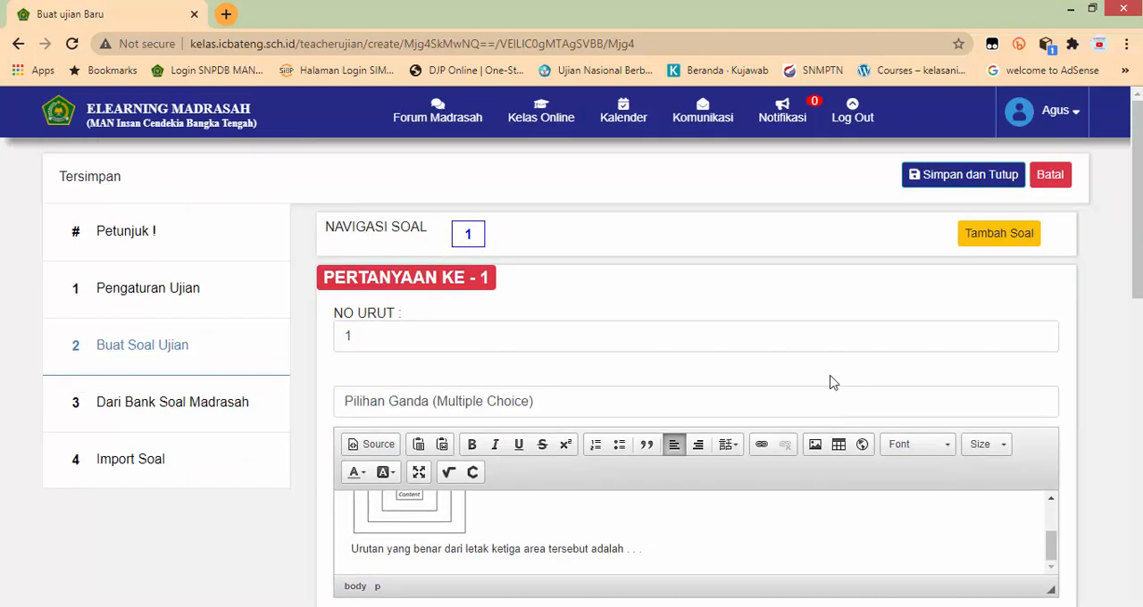
scroll(898, 438, down, 9)
scroll(866, 545, down, 2)
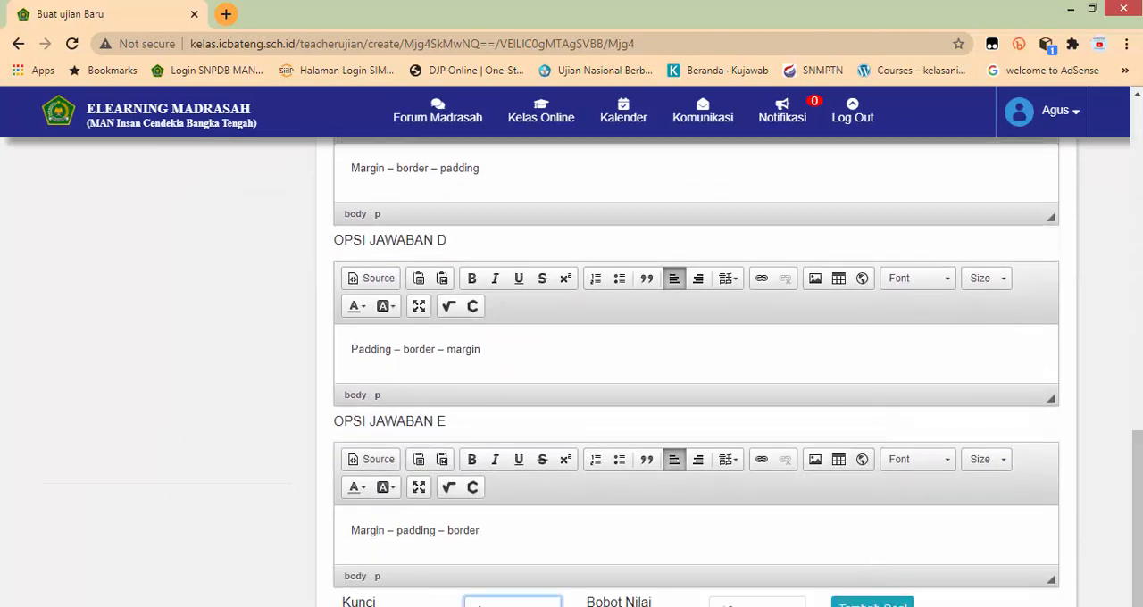
Step: Add question 2 to the exam and set its type to Pilihan Ganda (Multiple Choice)
click(872, 604)
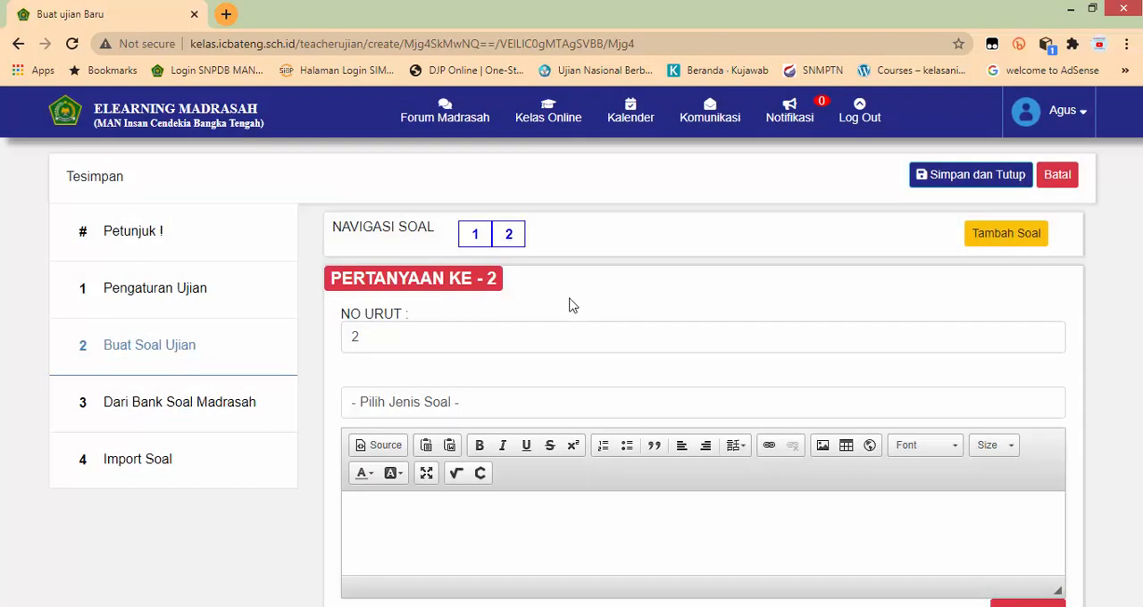
click(447, 405)
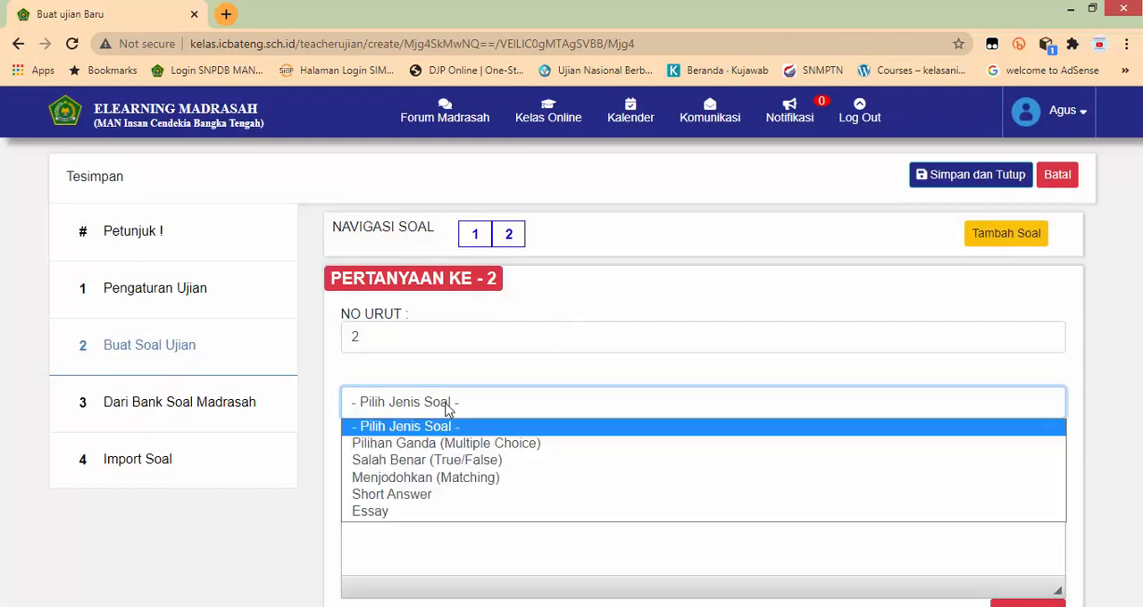
click(430, 447)
scroll(421, 423, down, 2)
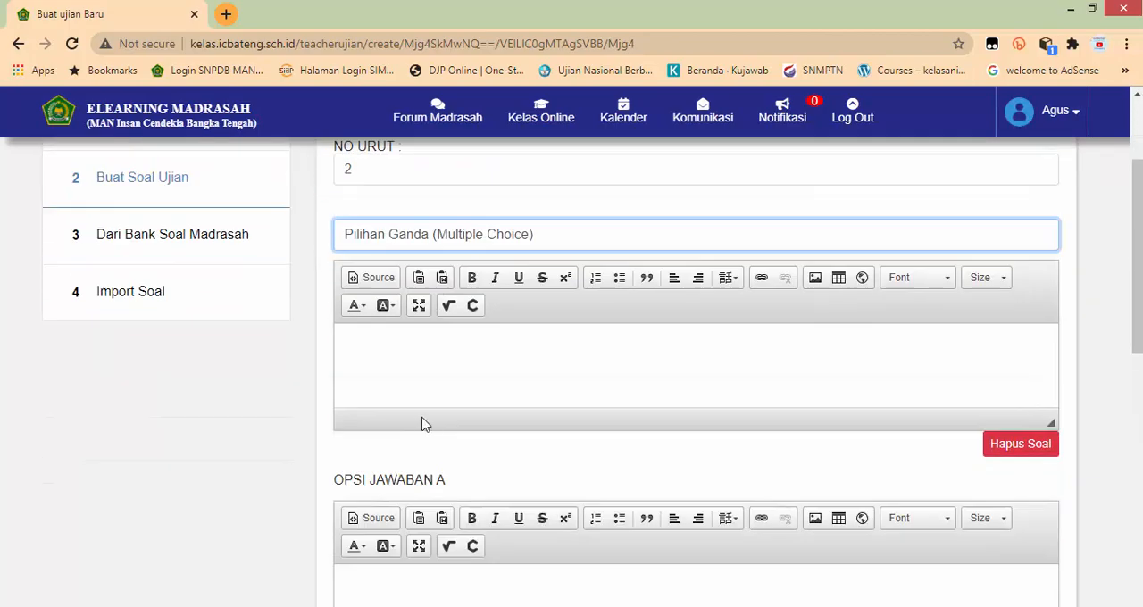
Step: Copy the mail merge question text beginning "Pada "step 1 of 6" langkah membuat mail merge" from Word into the question 2 field
click(401, 364)
key(alt+Tab)
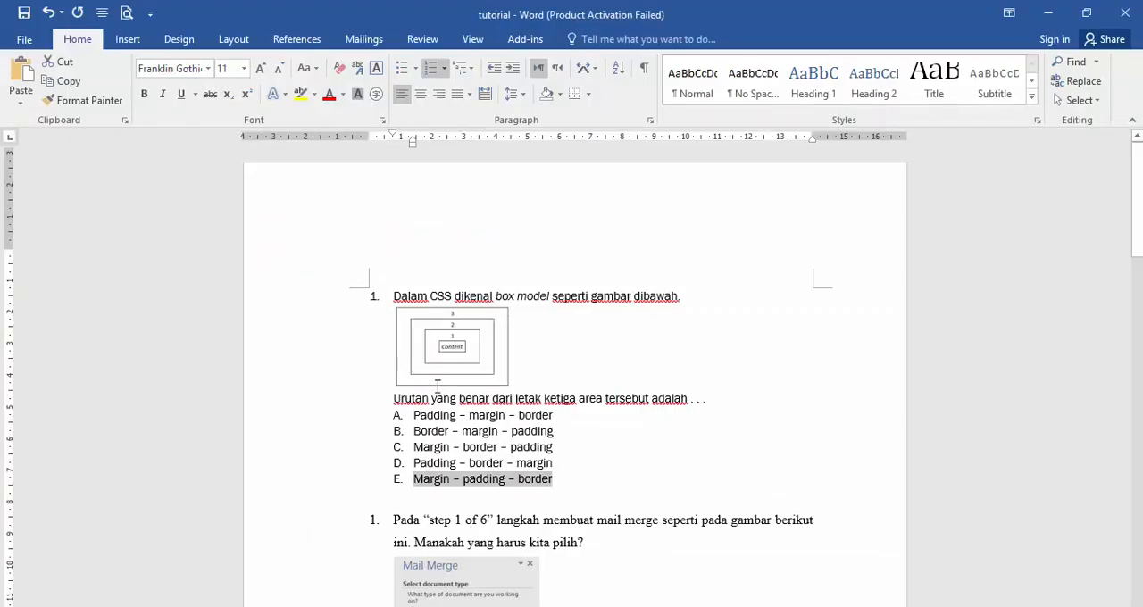
scroll(414, 351, down, 4)
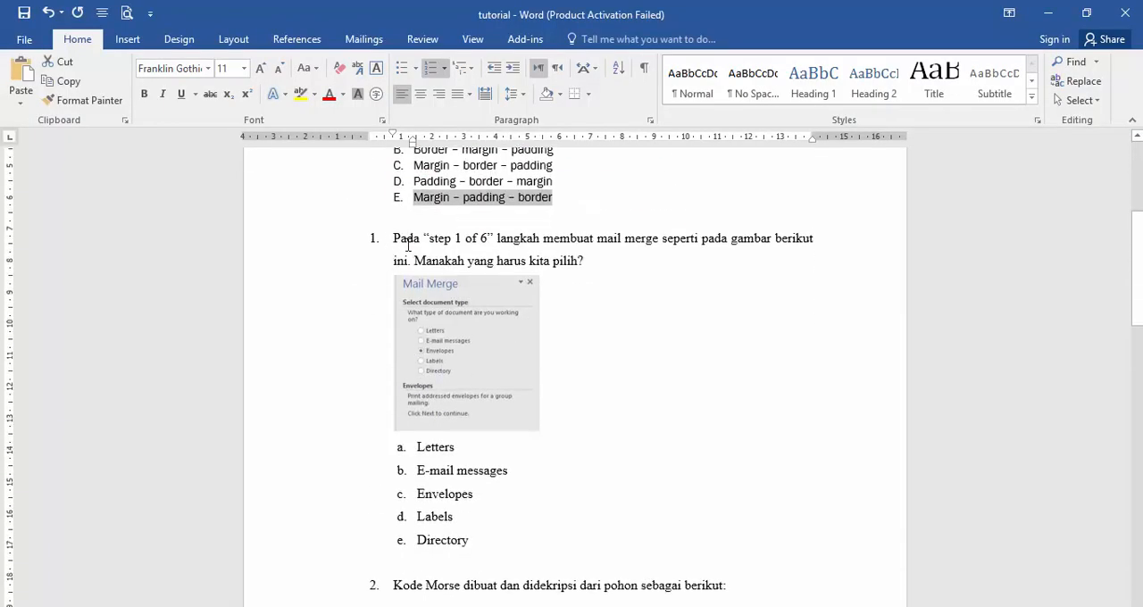
drag(408, 243, 586, 261)
key(ctrl+c)
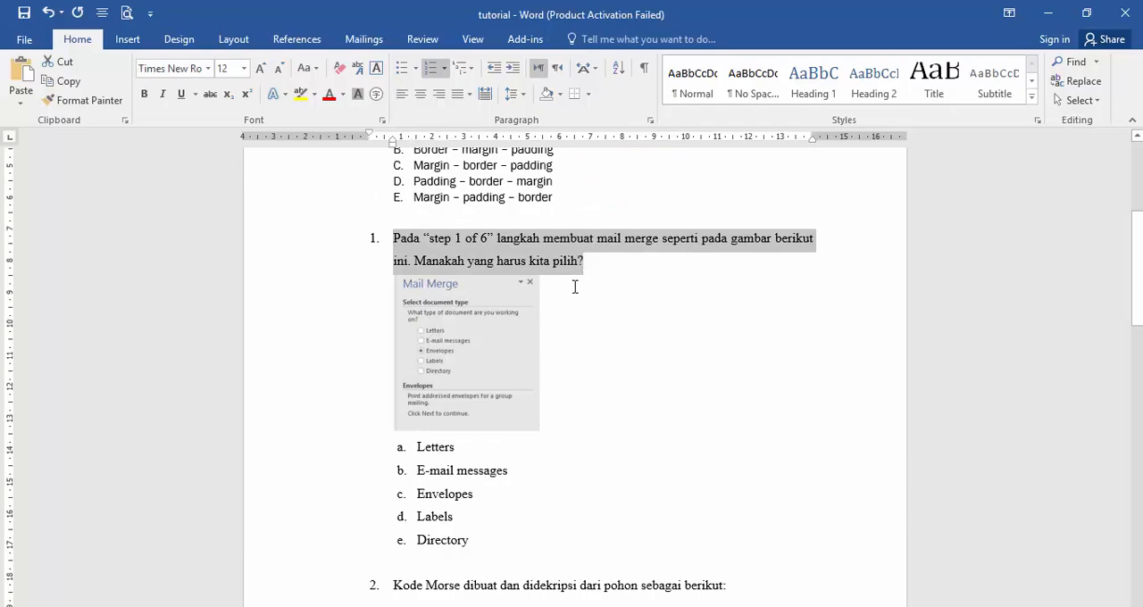
key(alt+Tab)
key(ctrl+v)
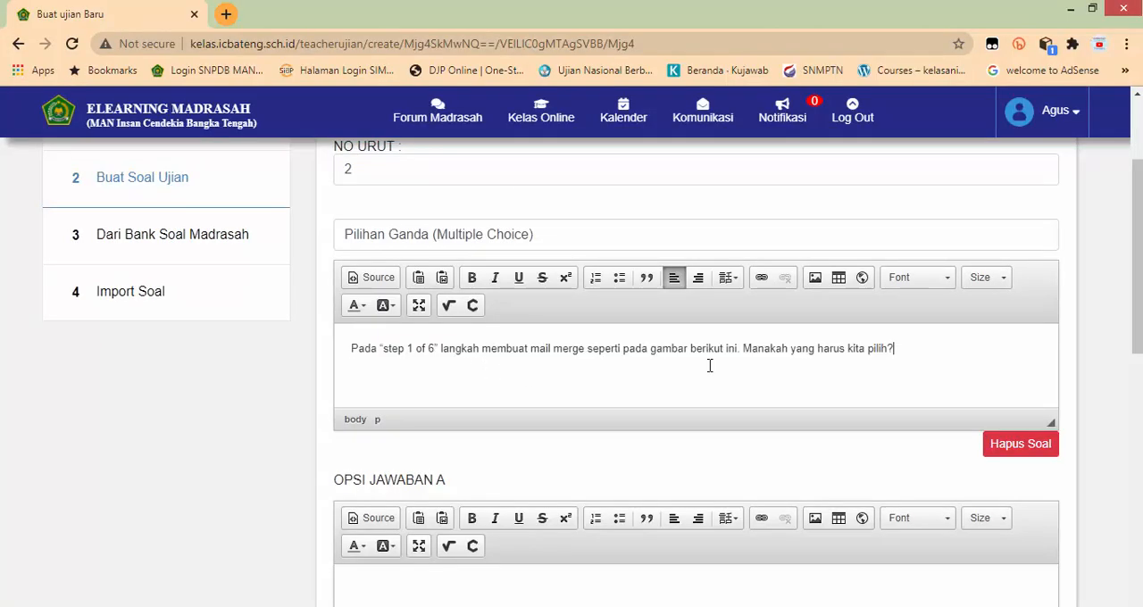
Step: Insert an image into question 2 by browsing the server's image storage and starting a file upload
click(815, 280)
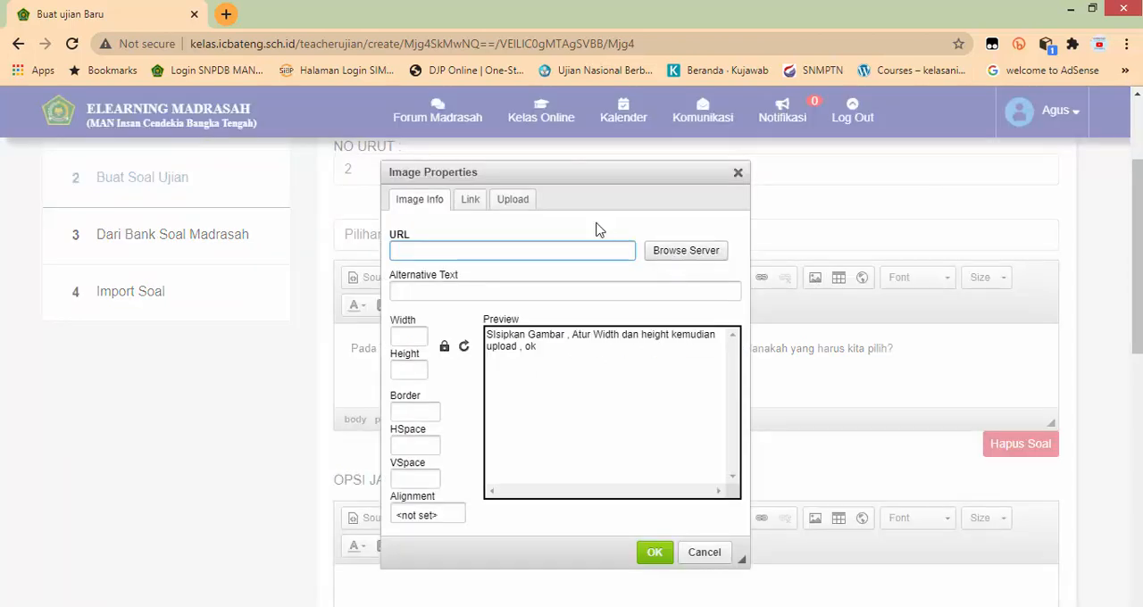
click(686, 251)
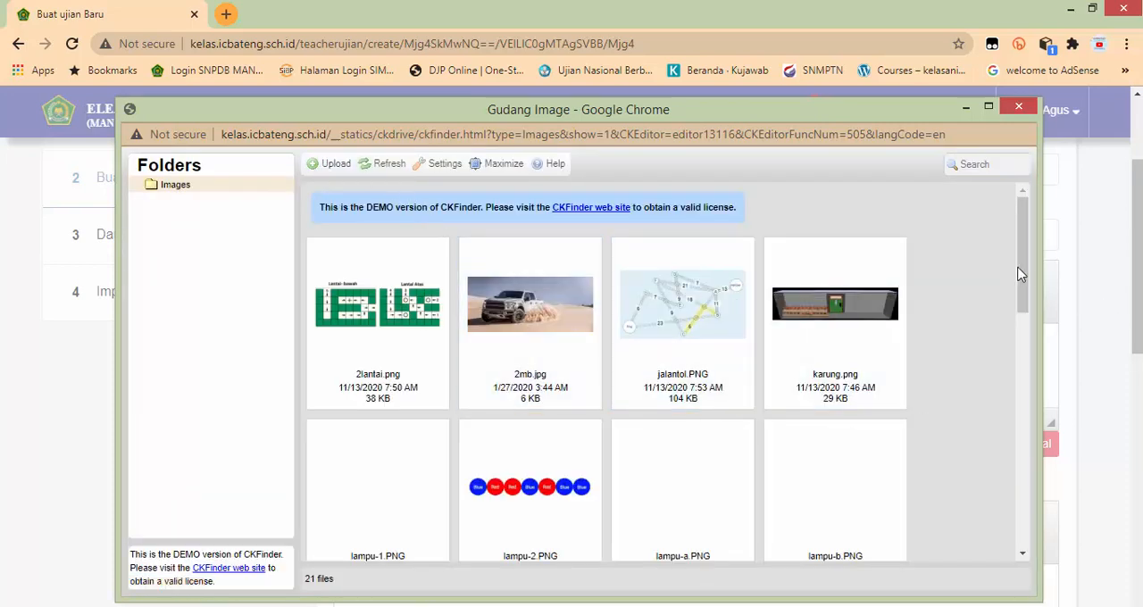
drag(1025, 272, 717, 240)
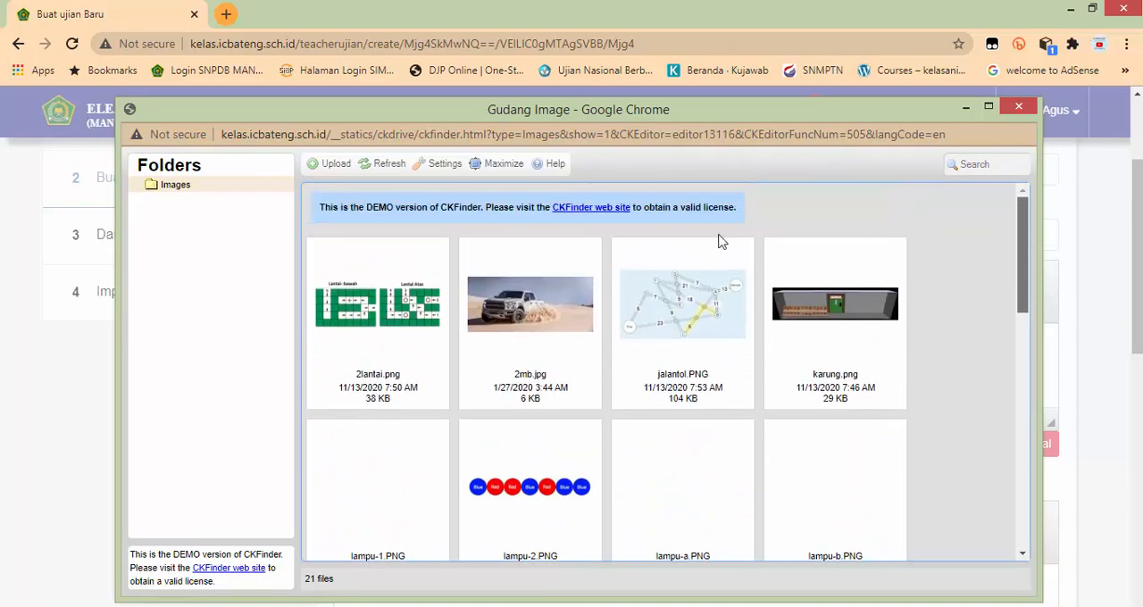
click(336, 164)
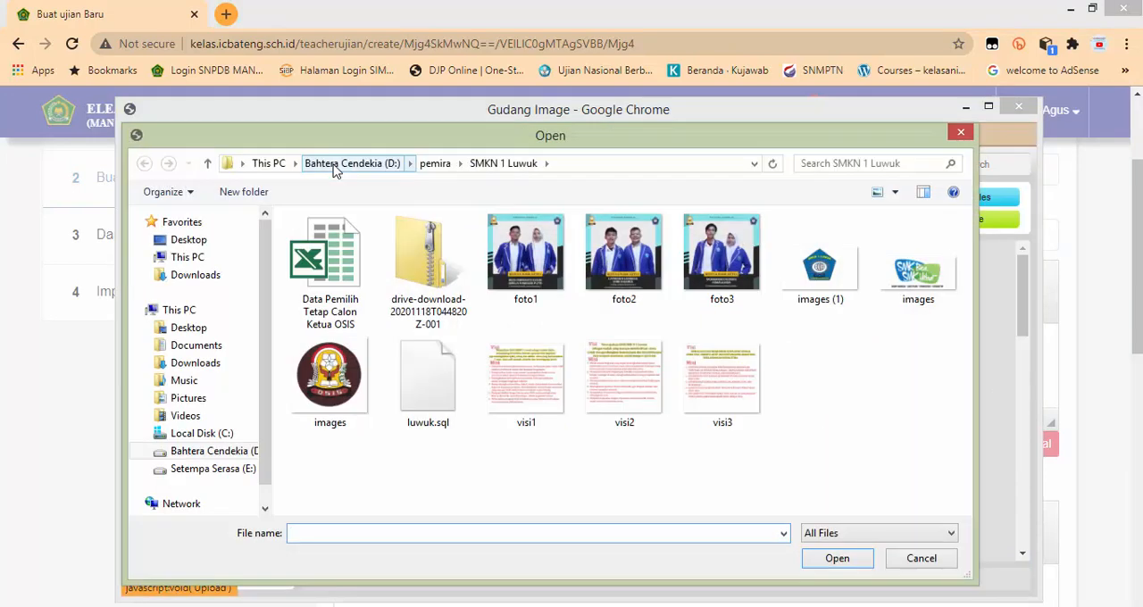
Step: Browse to the PAS folder on drive E: under _Kurikulum, TA 2020-2021 in the file upload dialog
click(212, 468)
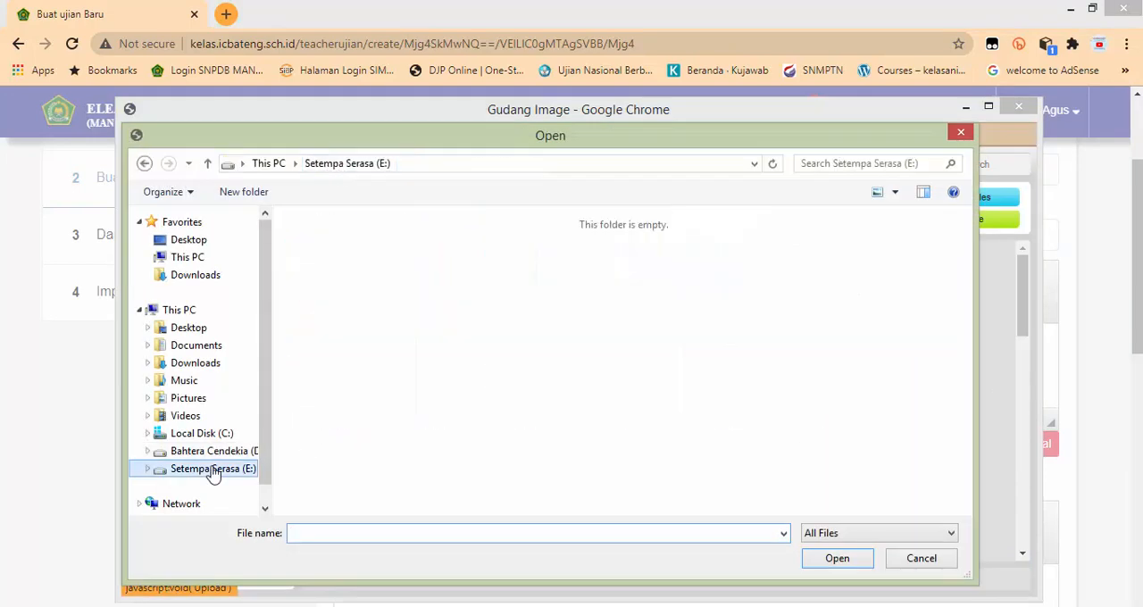
click(348, 268)
double_click(348, 268)
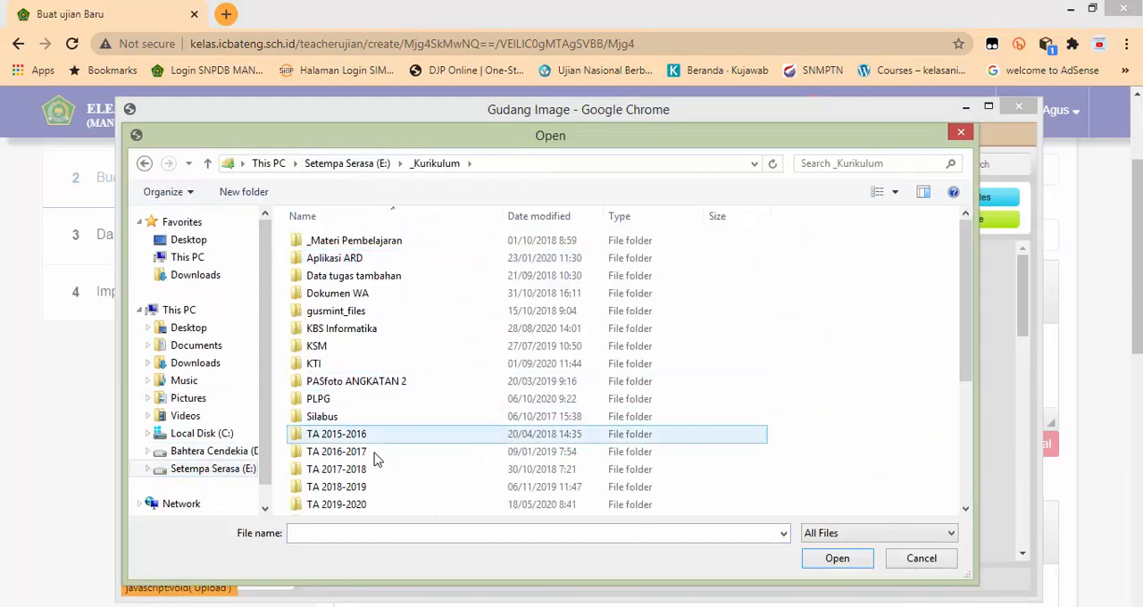
scroll(345, 490, down, 3)
double_click(339, 361)
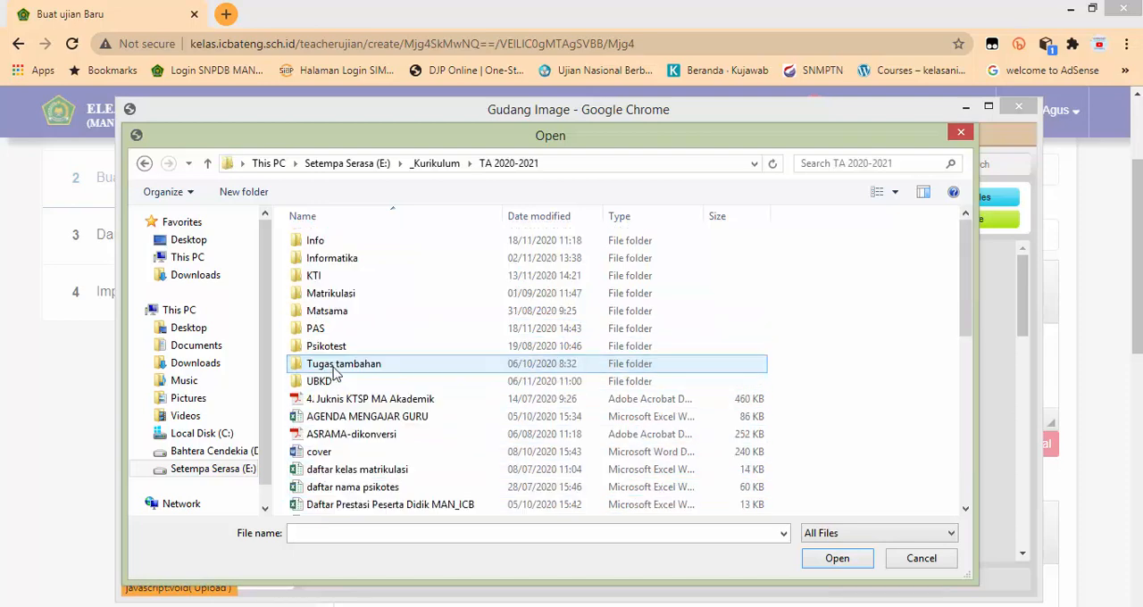
double_click(336, 329)
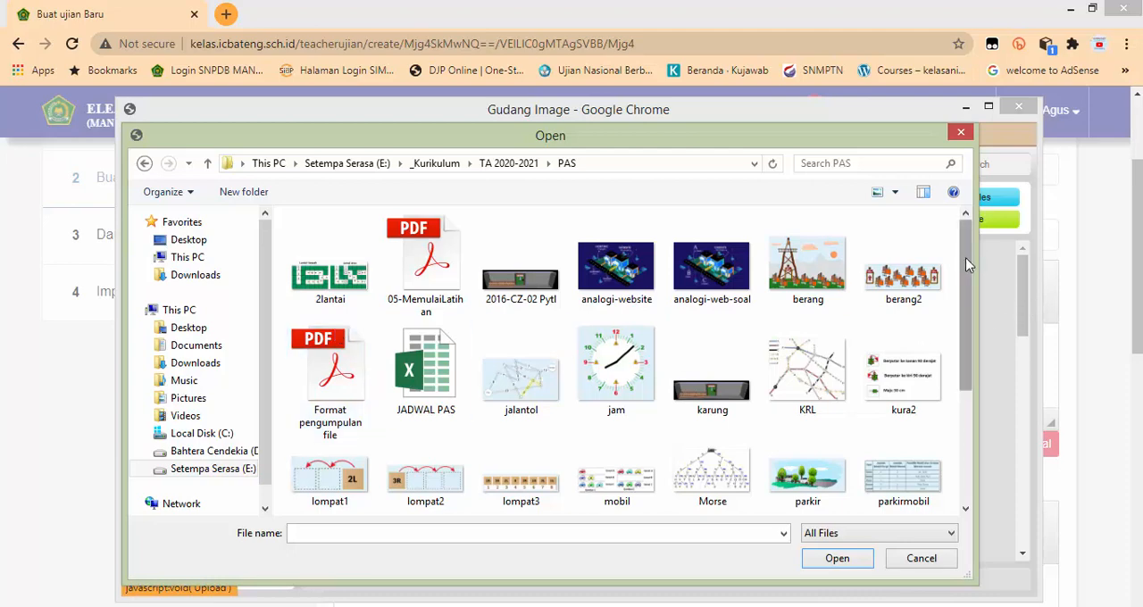
Step: Upload the toko-donut image from the PAS folder to the server's image storage
drag(965, 258, 927, 259)
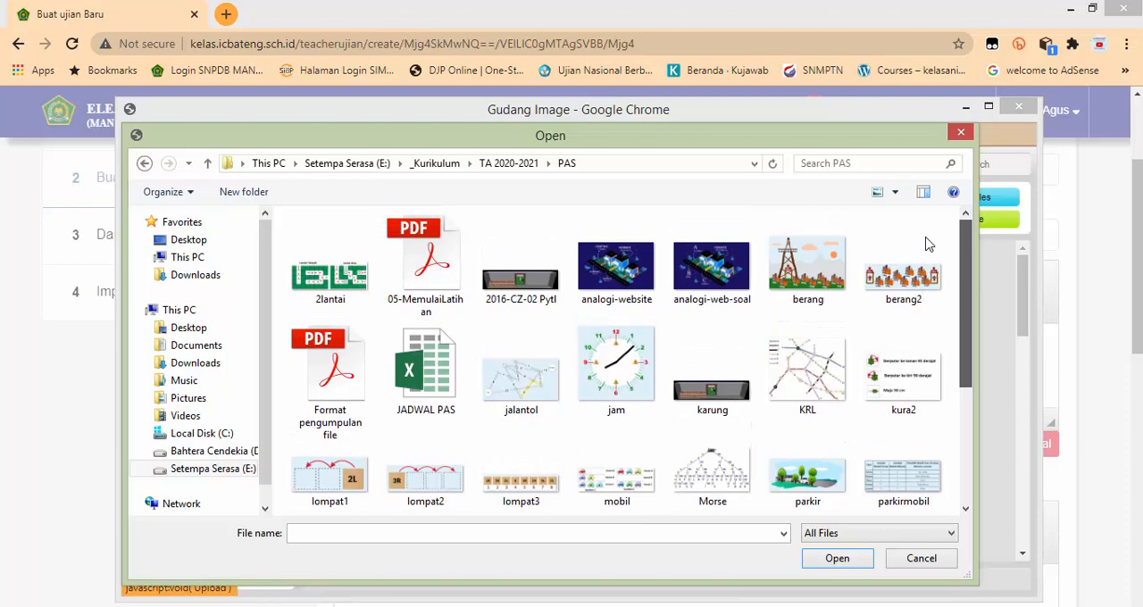
scroll(938, 294, down, 1)
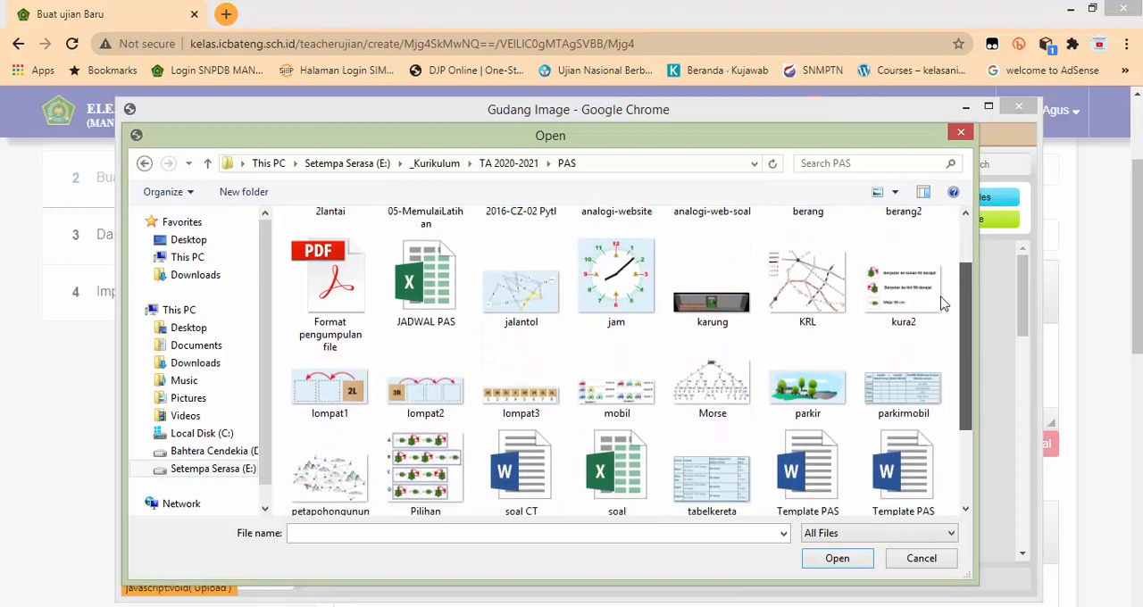
scroll(970, 358, down, 2)
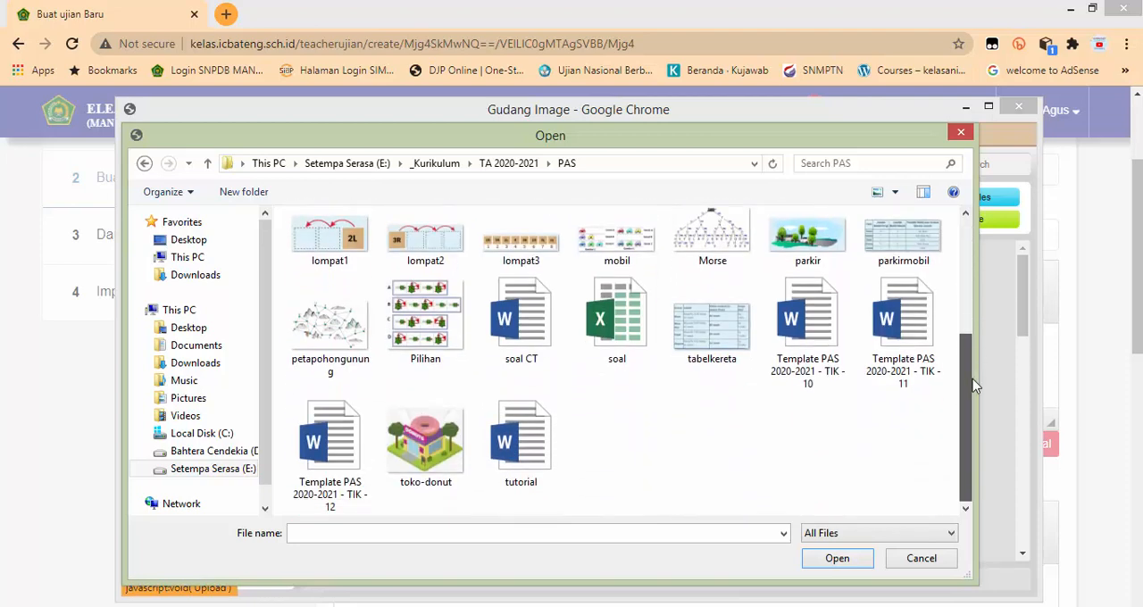
scroll(975, 384, up, 1)
scroll(818, 416, down, 1)
click(436, 457)
click(838, 557)
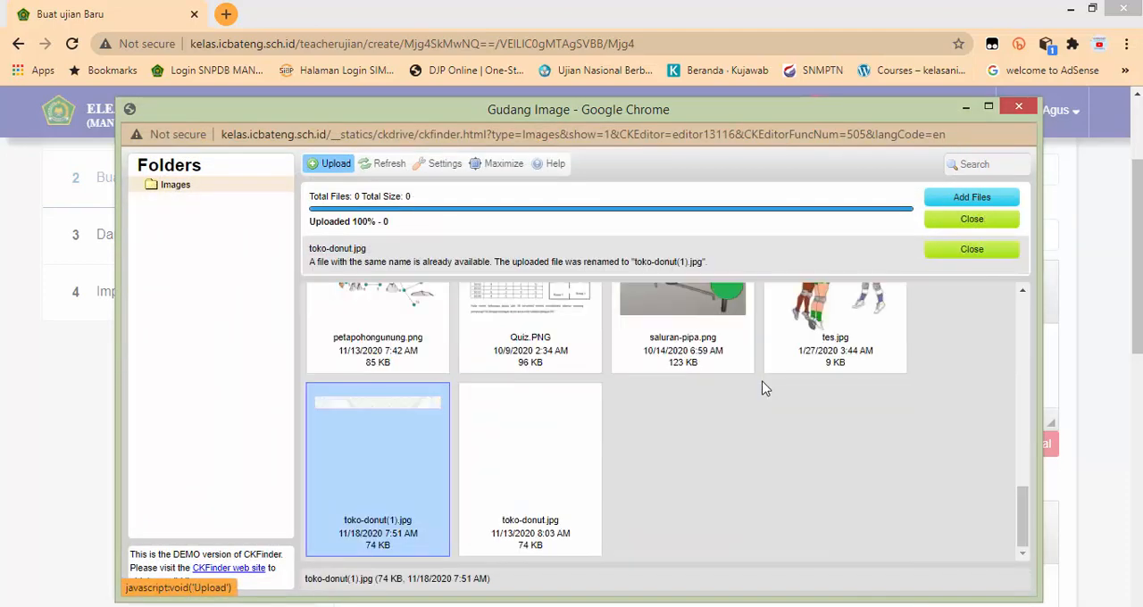
Step: Insert the newly uploaded toko-donut image below the question 2 text, keeping its default size
scroll(764, 389, up, 5)
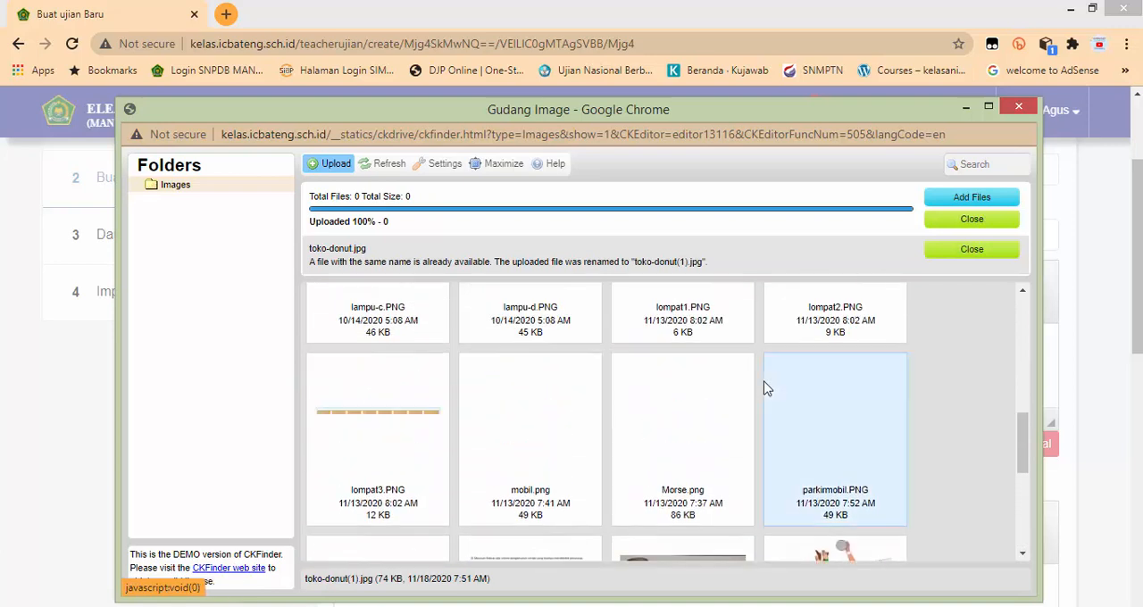
scroll(765, 388, up, 8)
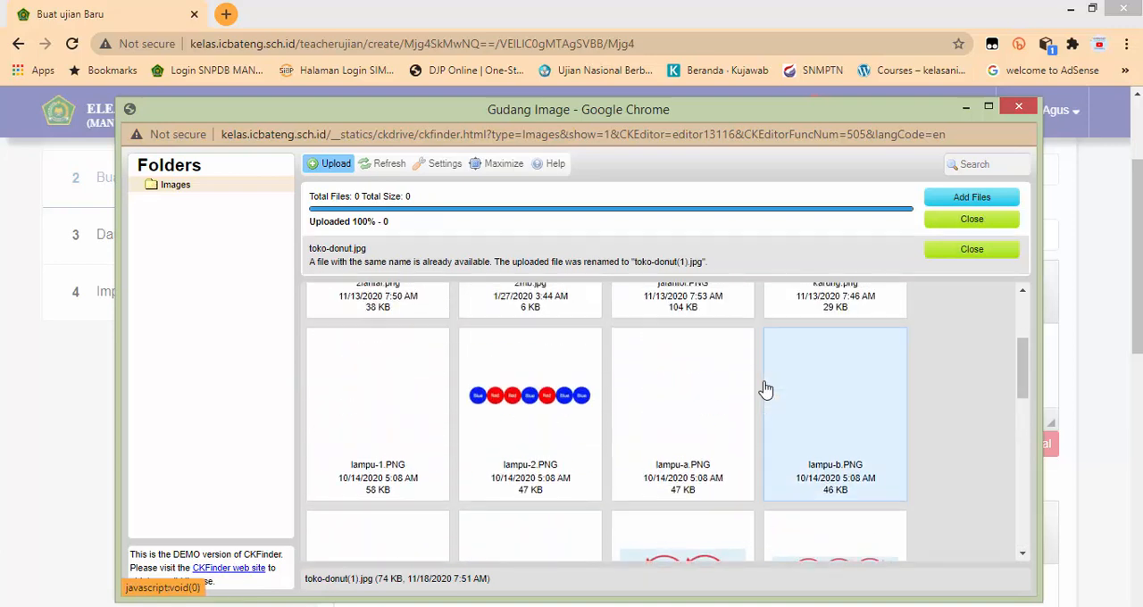
scroll(763, 390, down, 3)
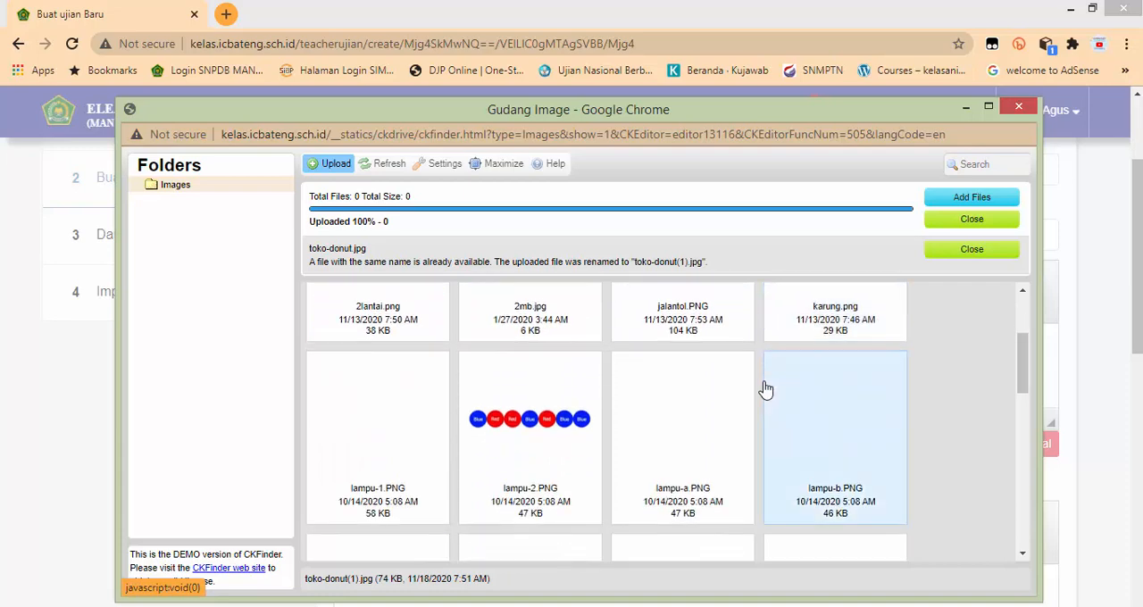
scroll(734, 434, down, 10)
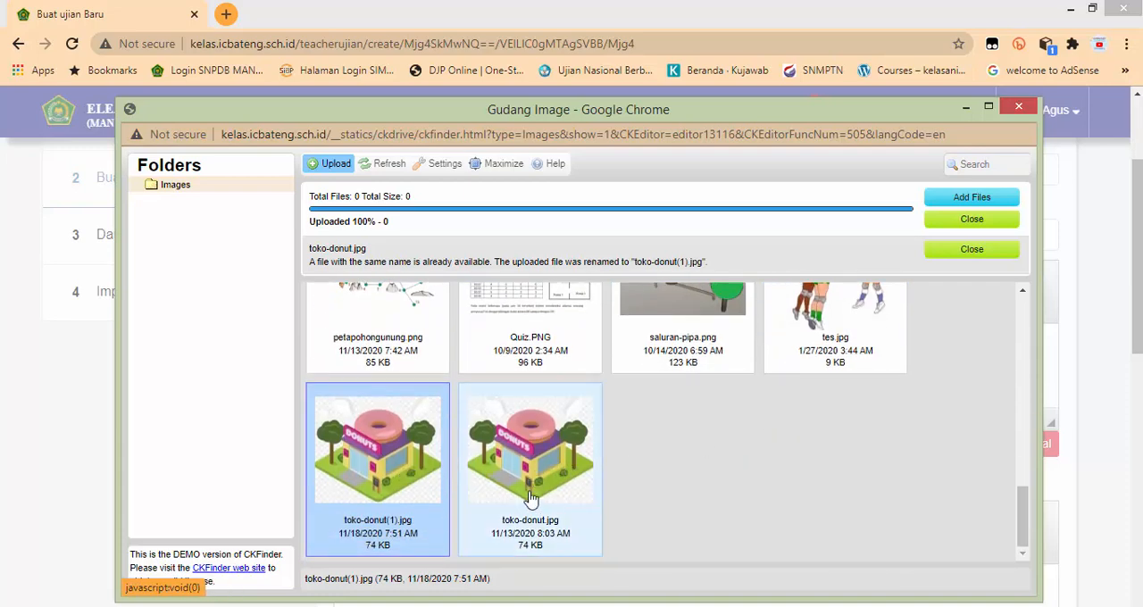
double_click(366, 455)
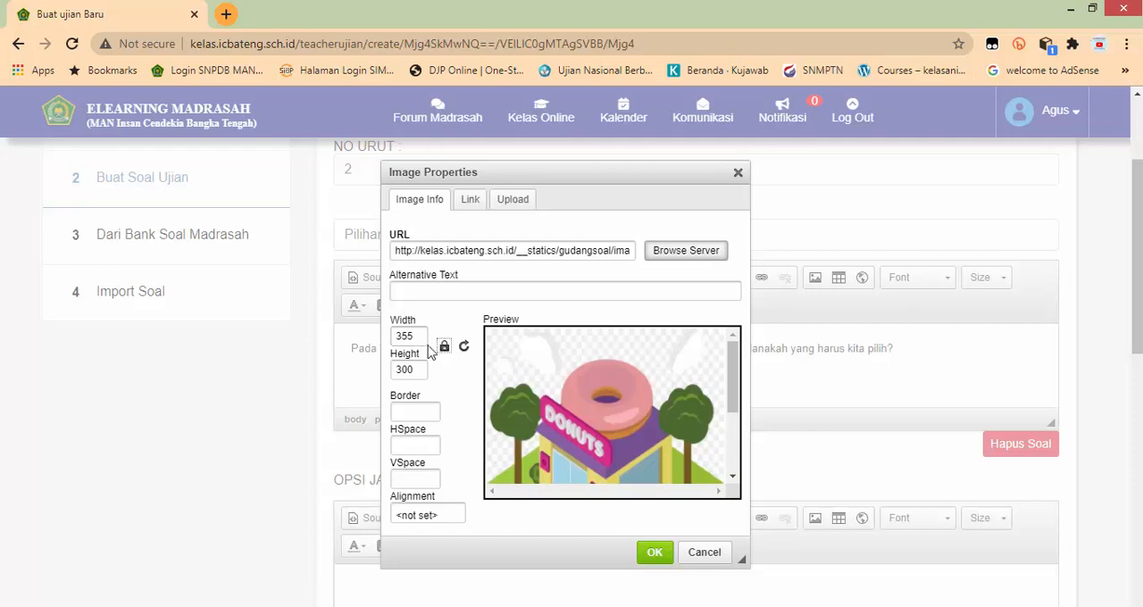
scroll(589, 402, down, 3)
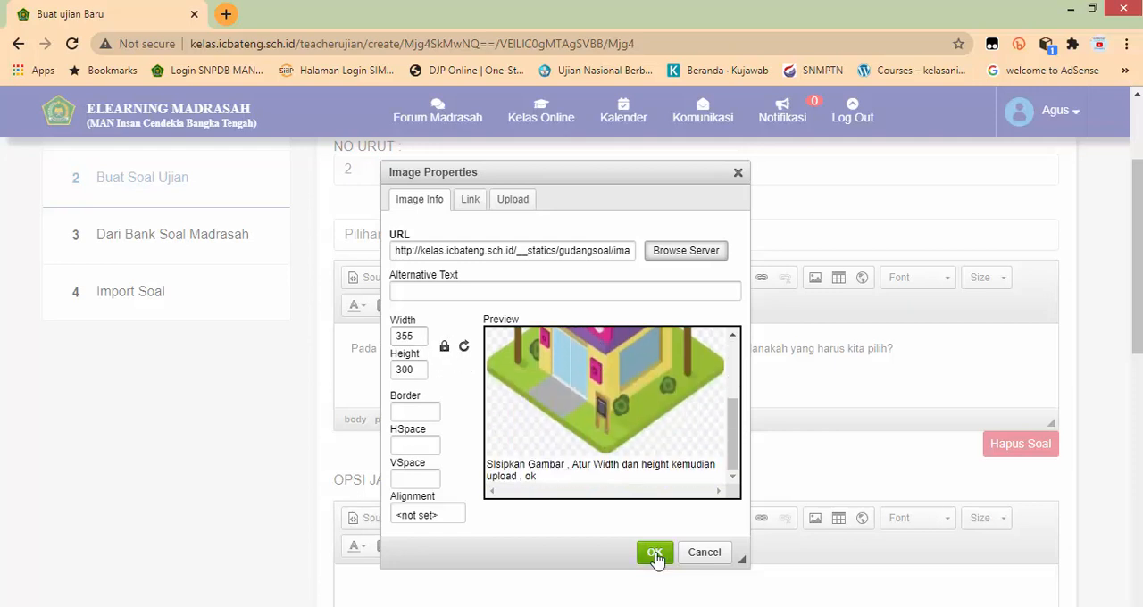
click(655, 552)
scroll(616, 450, up, 3)
scroll(786, 541, up, 4)
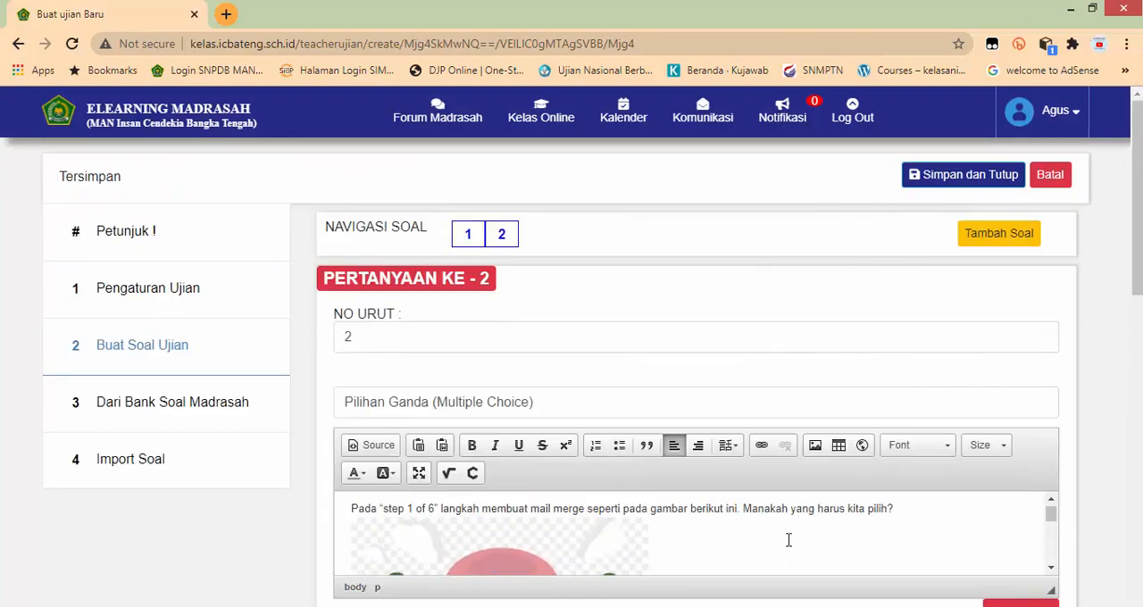
Step: Copy the answer "Letters" of the mail merge question from Word into Opsi Jawaban A of question 2
scroll(789, 540, down, 7)
scroll(755, 537, down, 2)
key(alt+Tab)
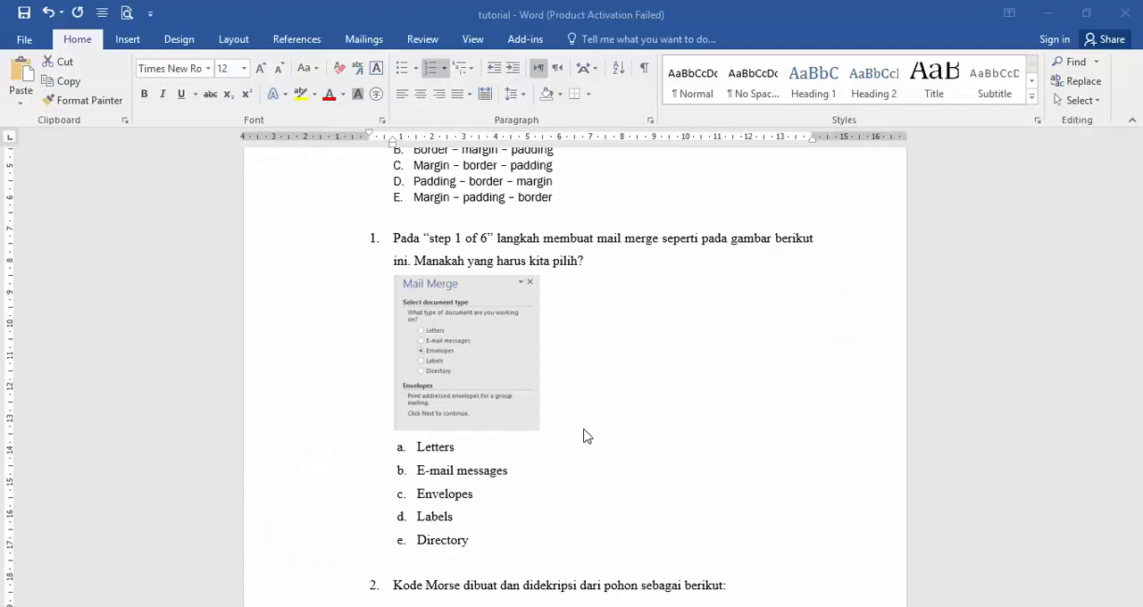
double_click(428, 445)
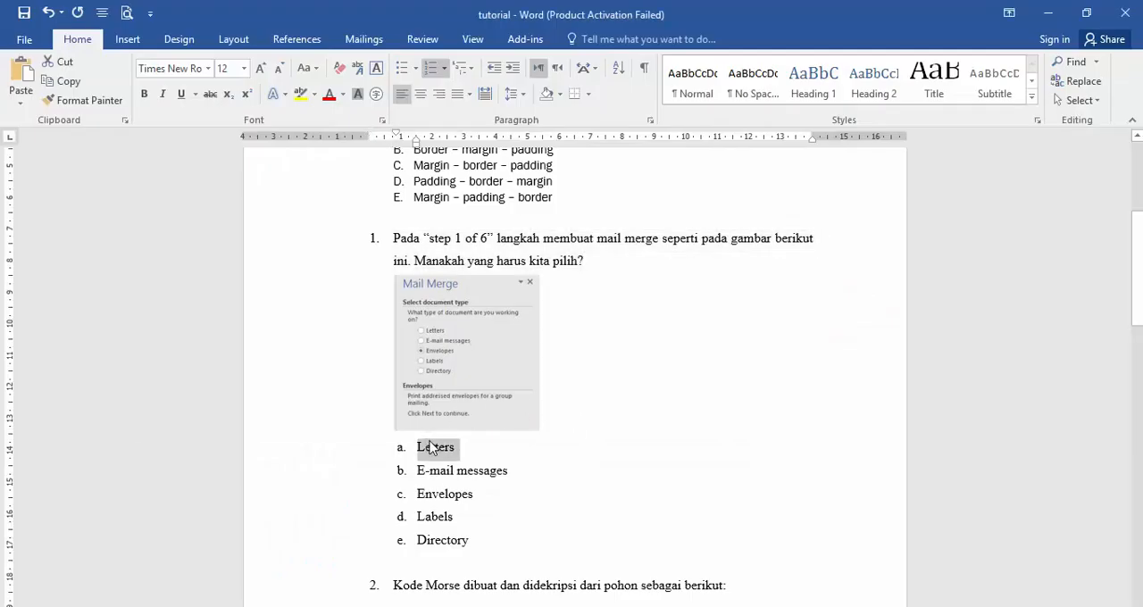
key(ctrl+c)
key(alt+Tab)
click(411, 349)
key(ctrl+v)
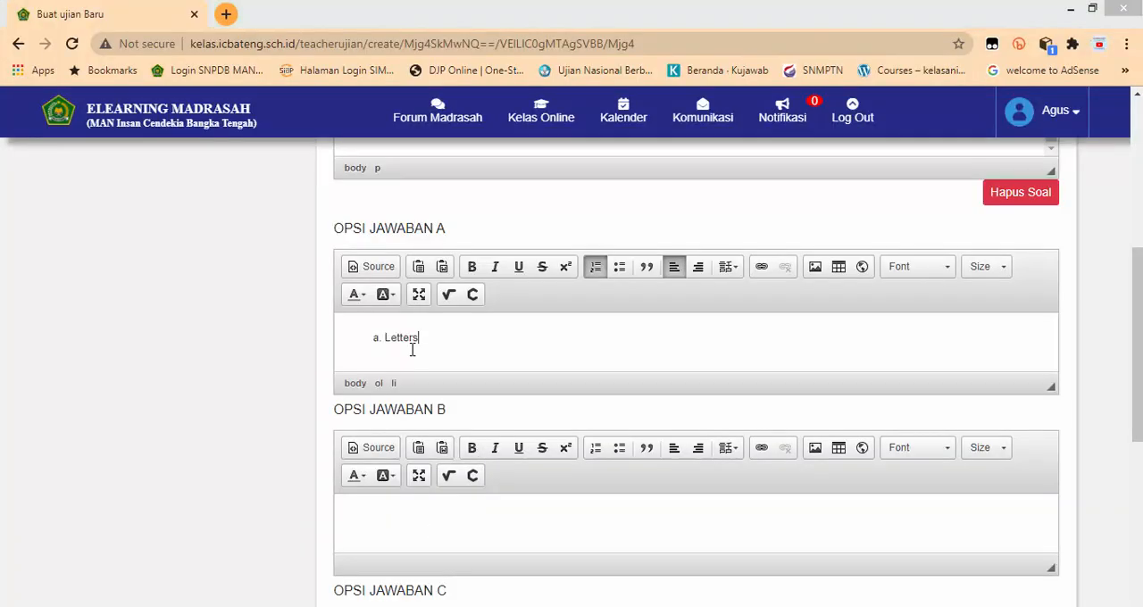
Step: Remove the list lettering from option A and copy "E-mail messages" from Word into Opsi Jawaban B
key(alt+Tab)
drag(416, 471, 507, 476)
key(alt+Tab)
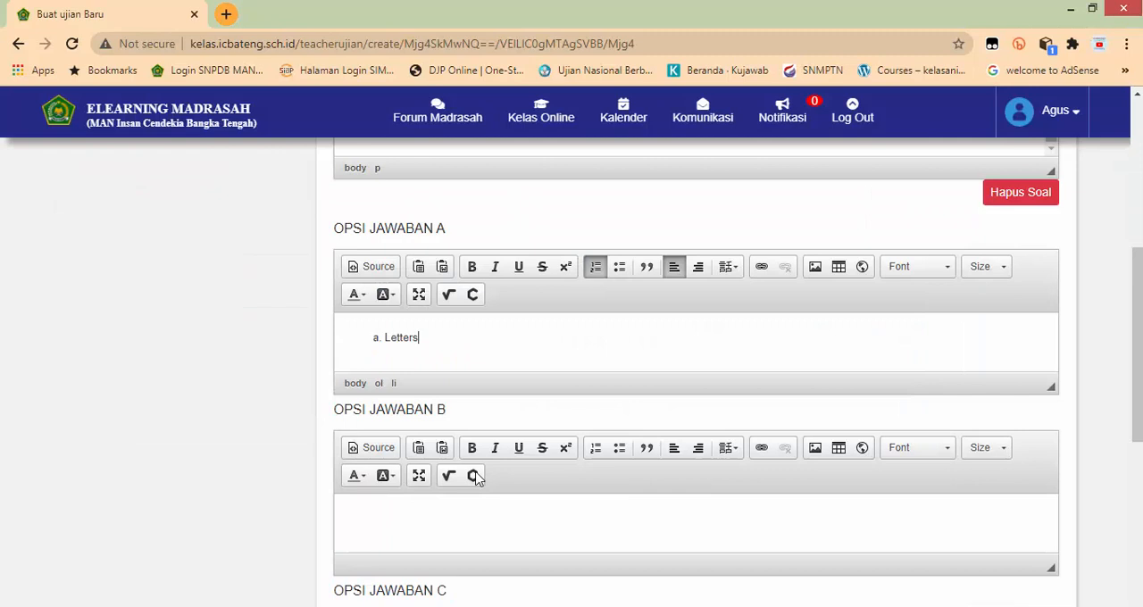
click(386, 339)
key(BackSpace)
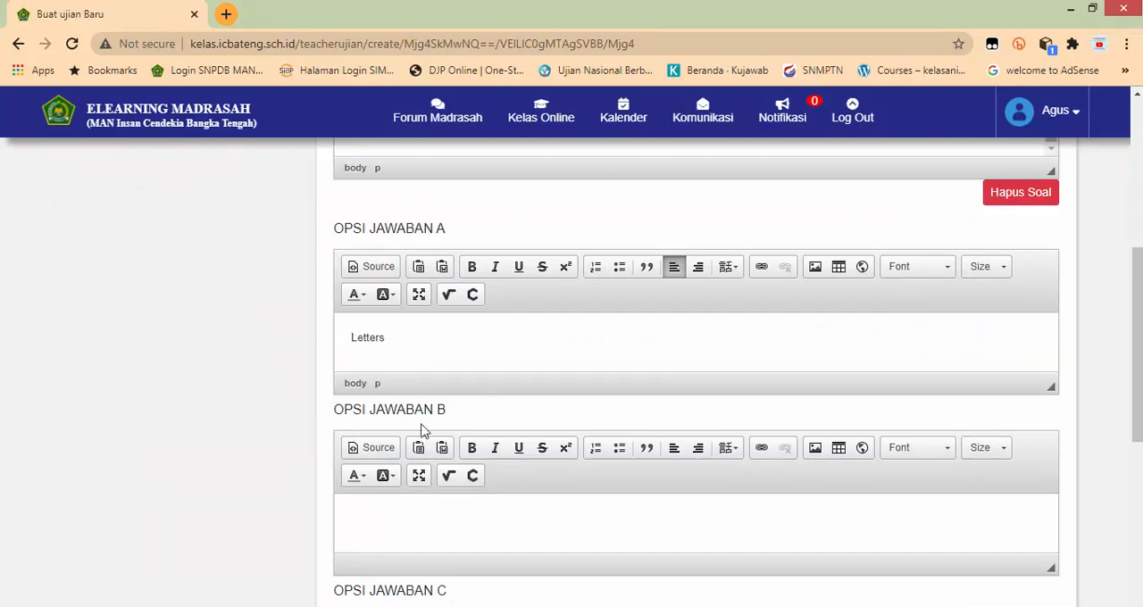
click(392, 520)
key(ctrl+v)
Step: Copy the answer "Envelopes" from Word into Opsi Jawaban C of question 2
scroll(426, 510, down, 2)
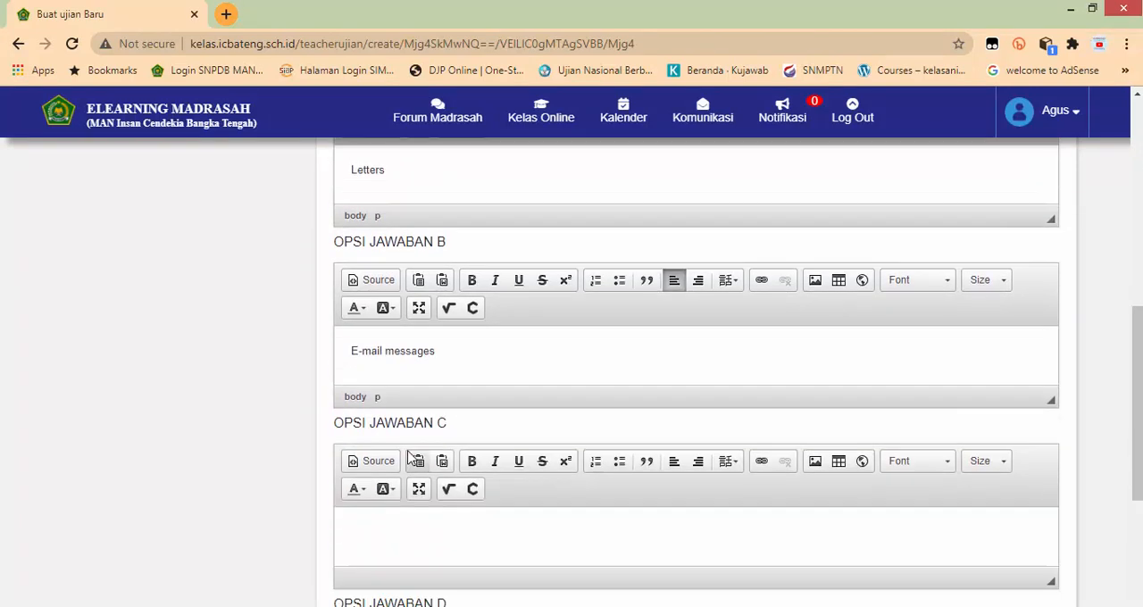
key(alt+Tab)
drag(421, 494, 472, 497)
key(ctrl+c)
key(alt+Tab)
click(444, 540)
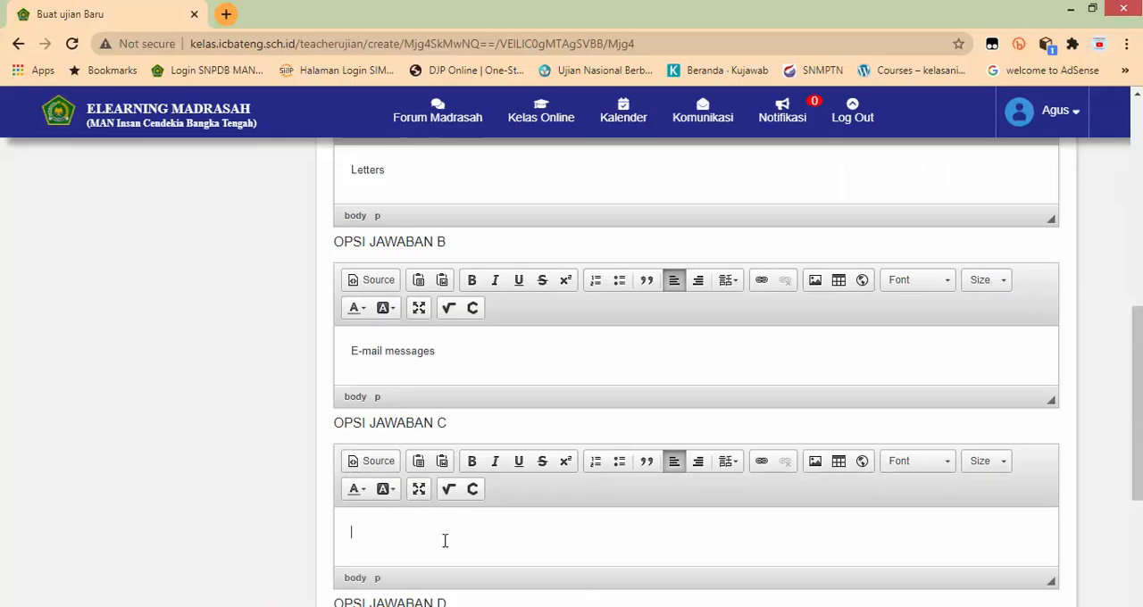
key(ctrl+v)
Step: Copy the answer "Labels" from Word into Opsi Jawaban D of question 2
scroll(442, 527, down, 4)
key(alt+Tab)
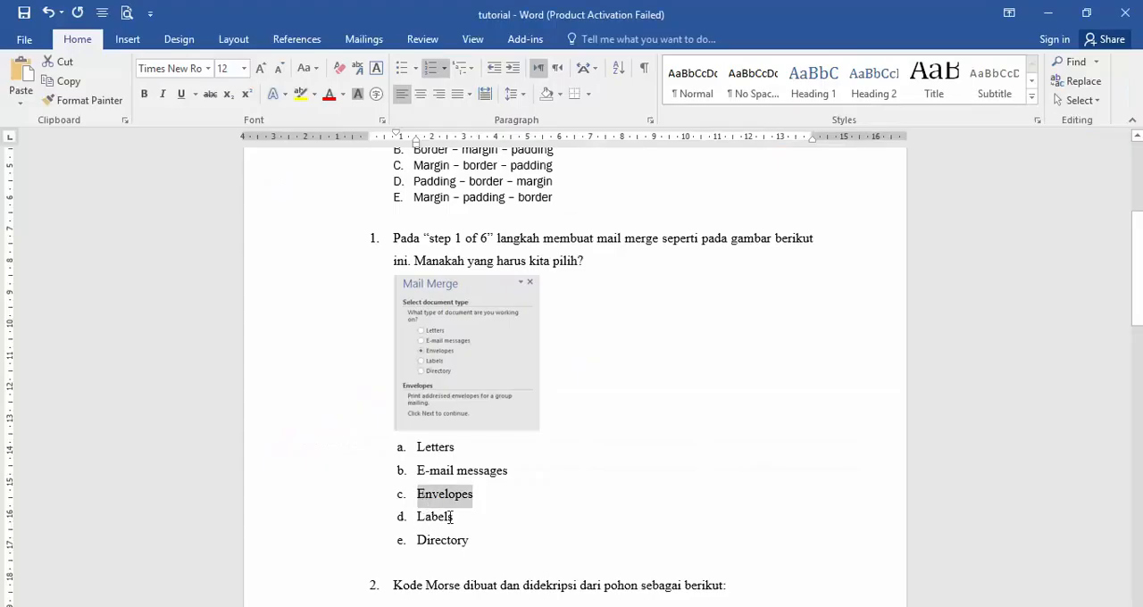
double_click(450, 517)
key(ctrl+c)
key(alt+Tab)
click(441, 548)
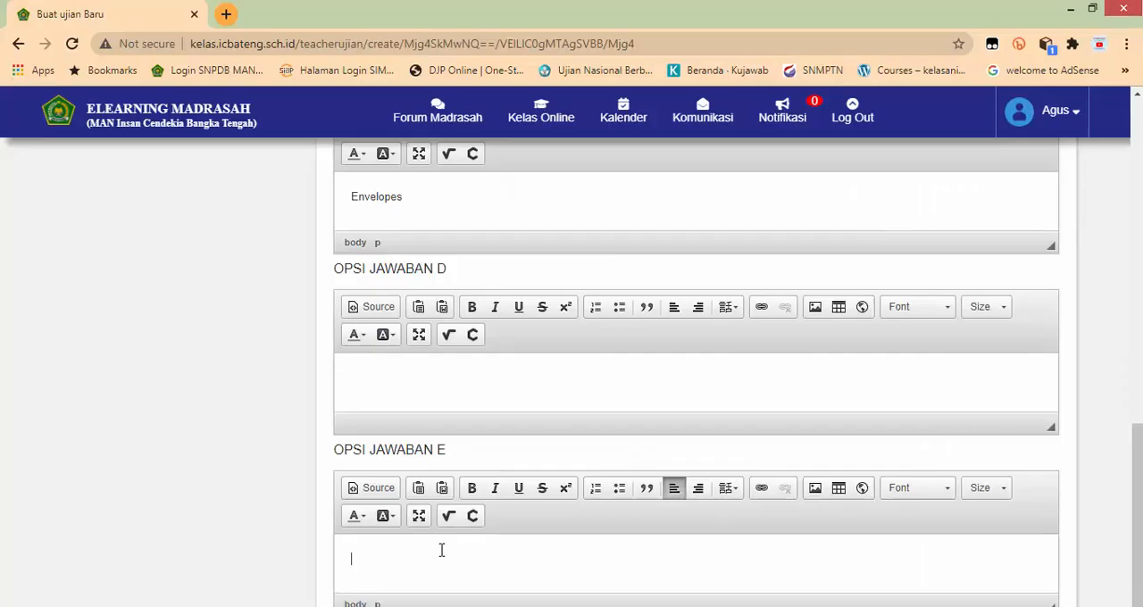
click(395, 409)
key(ctrl+v)
Step: Copy the answer "Directory" from Word into Opsi Jawaban E of question 2
key(alt+Tab)
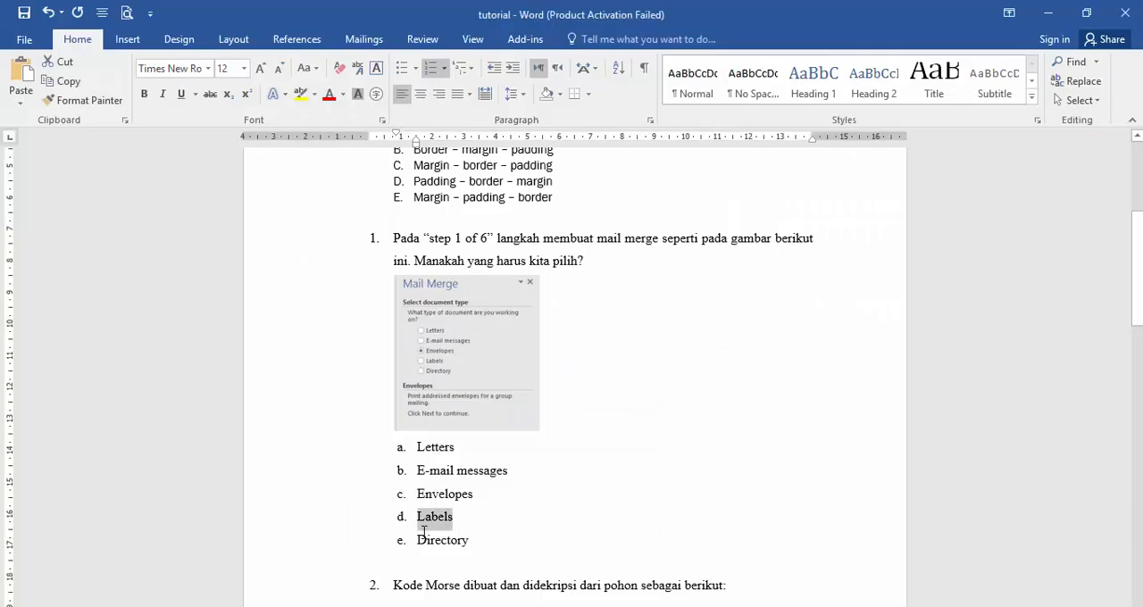
double_click(462, 542)
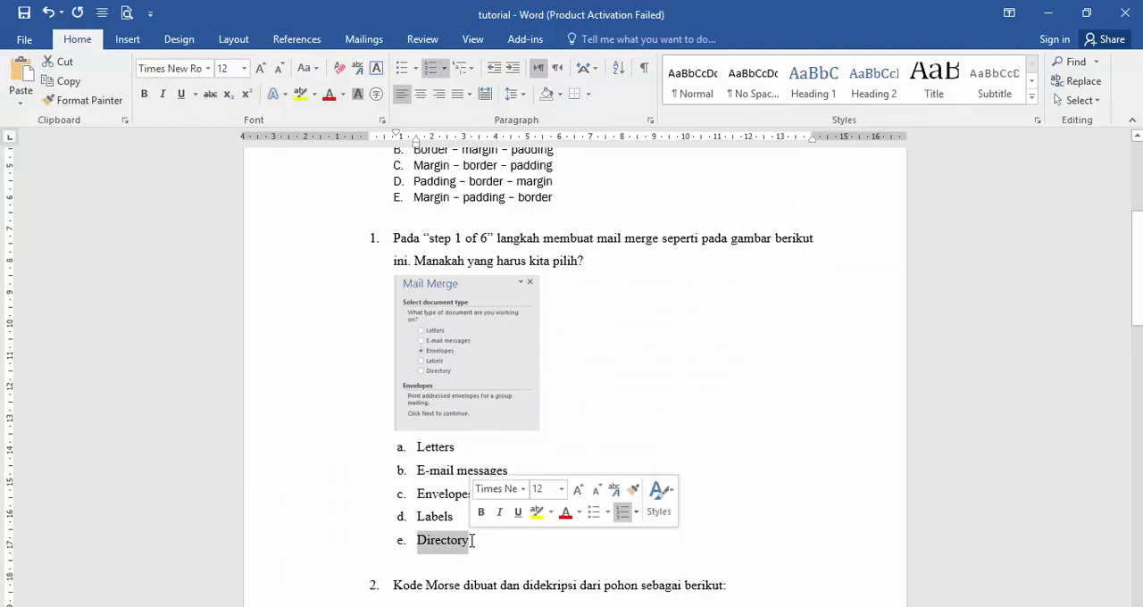
key(ctrl+c)
key(alt+Tab)
click(450, 561)
key(ctrl+v)
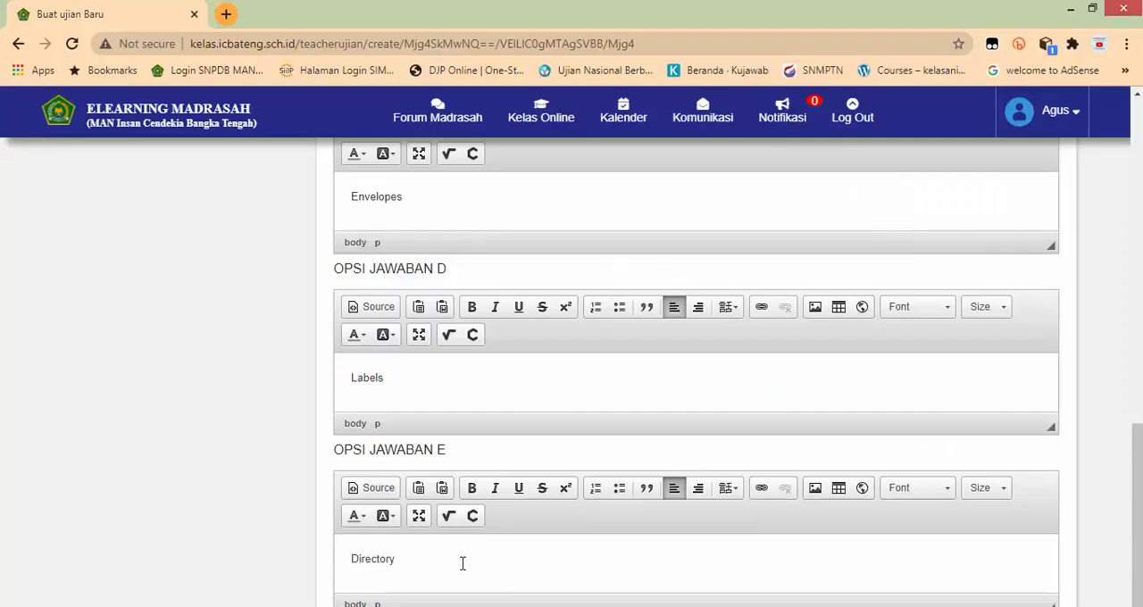
Step: Check the filled-in answer options of question 2 and add question 3 to the exam
scroll(467, 562, down, 1)
scroll(467, 563, up, 2)
scroll(473, 564, down, 2)
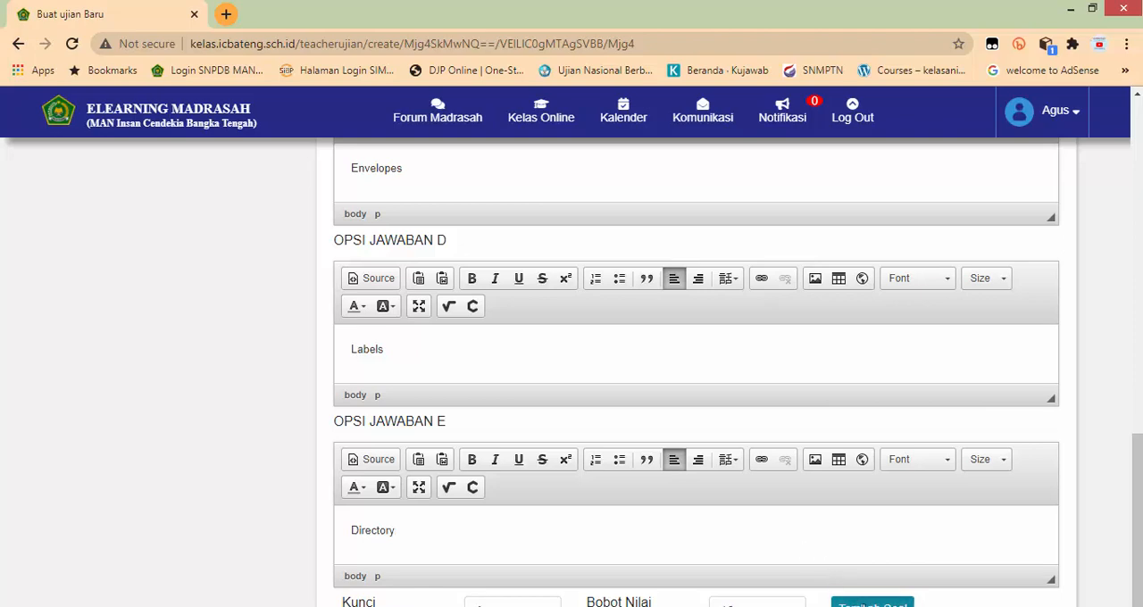
scroll(847, 455, up, 6)
scroll(956, 304, up, 4)
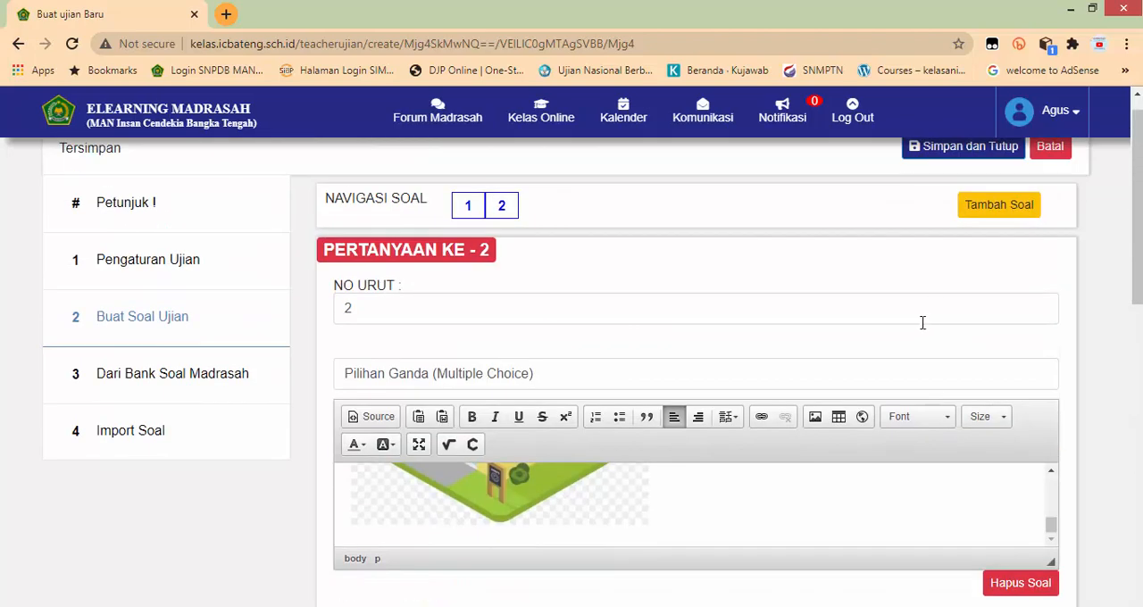
click(1000, 207)
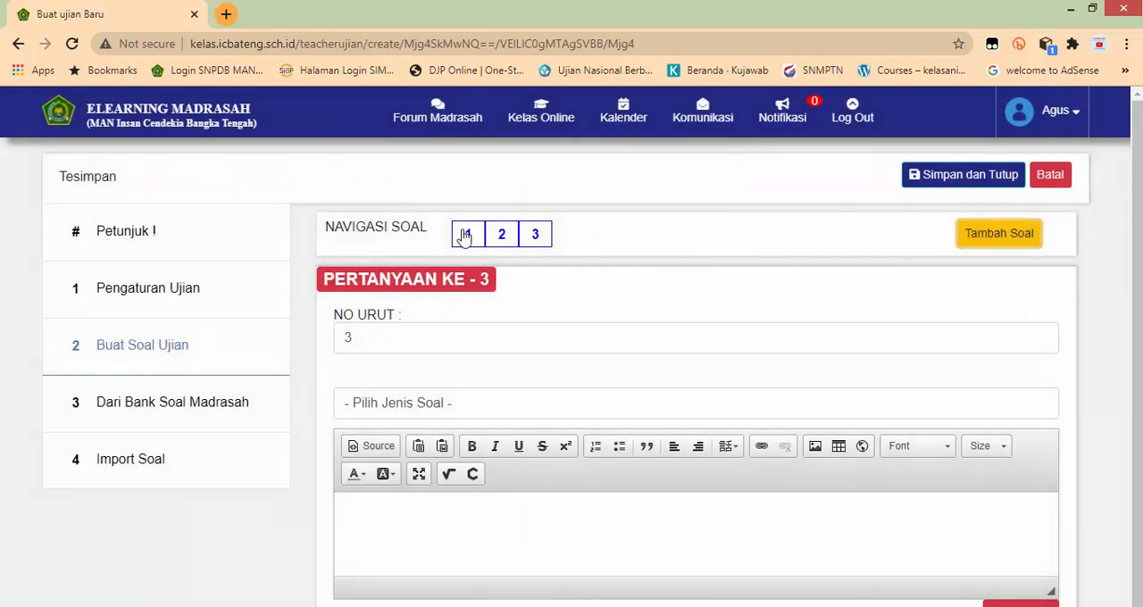
Step: Review the saved contents of questions 1 and 2 using the question navigation
click(465, 234)
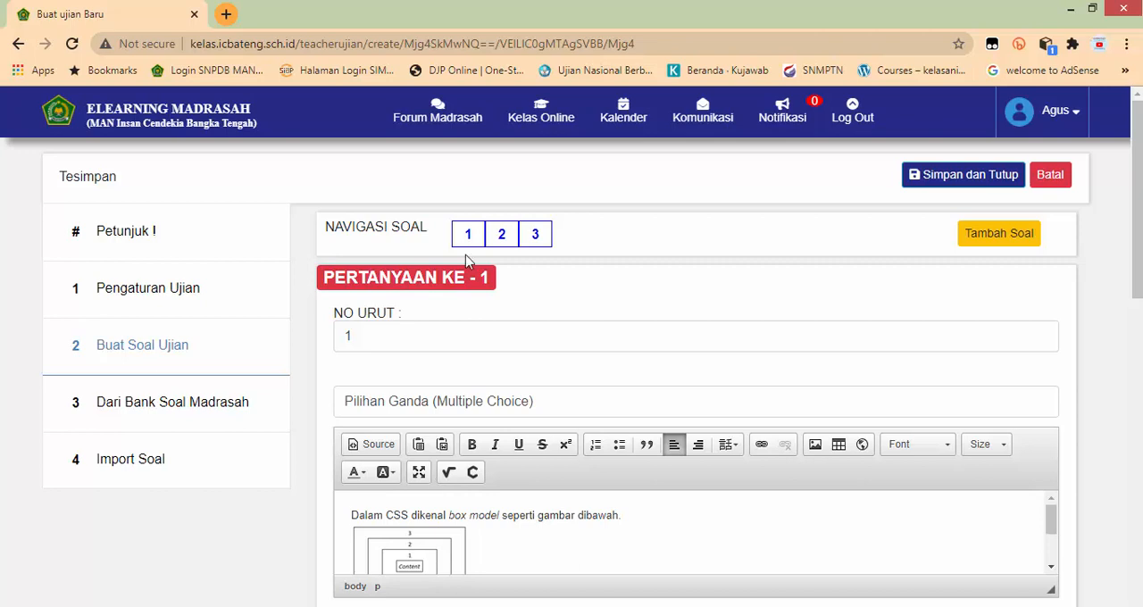
click(501, 235)
scroll(508, 545, down, 2)
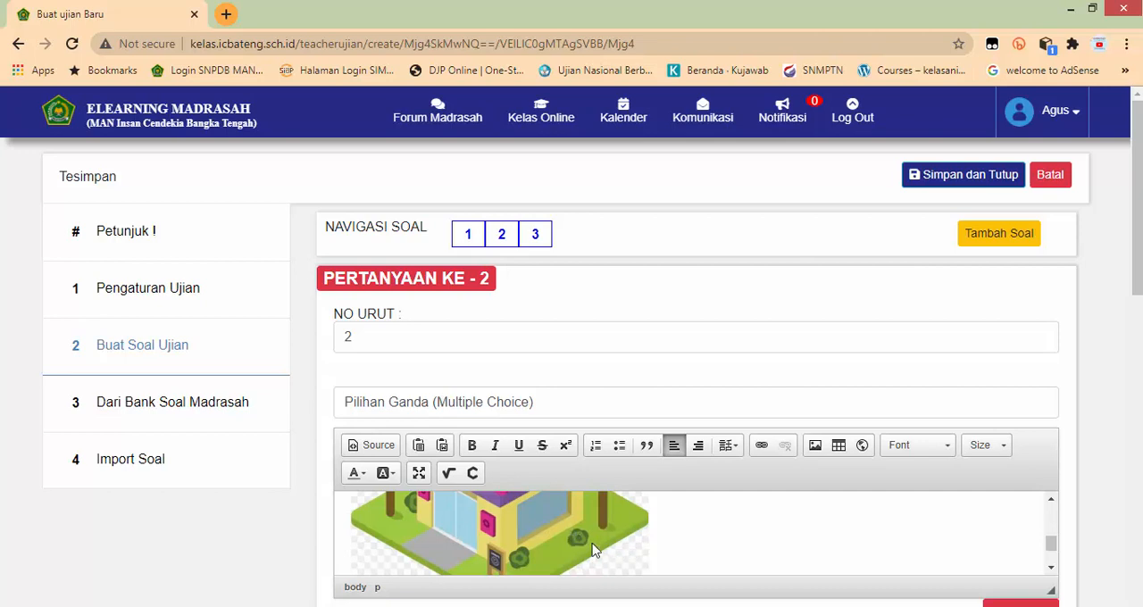
click(467, 234)
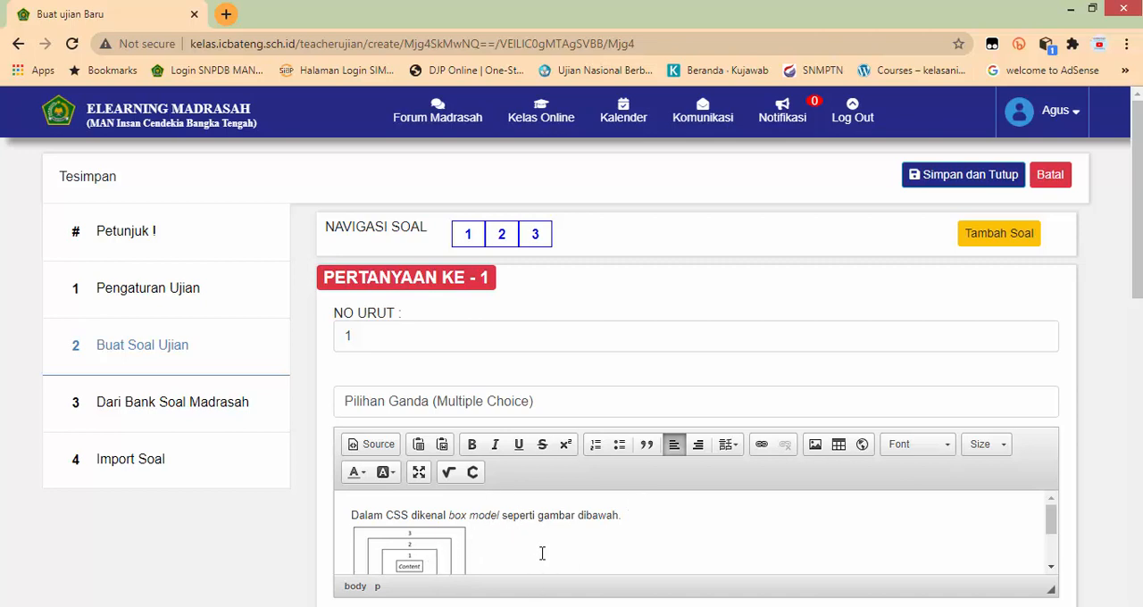
Step: Open question 3 and set its type to Pilihan Ganda (Multiple Choice)
click(534, 235)
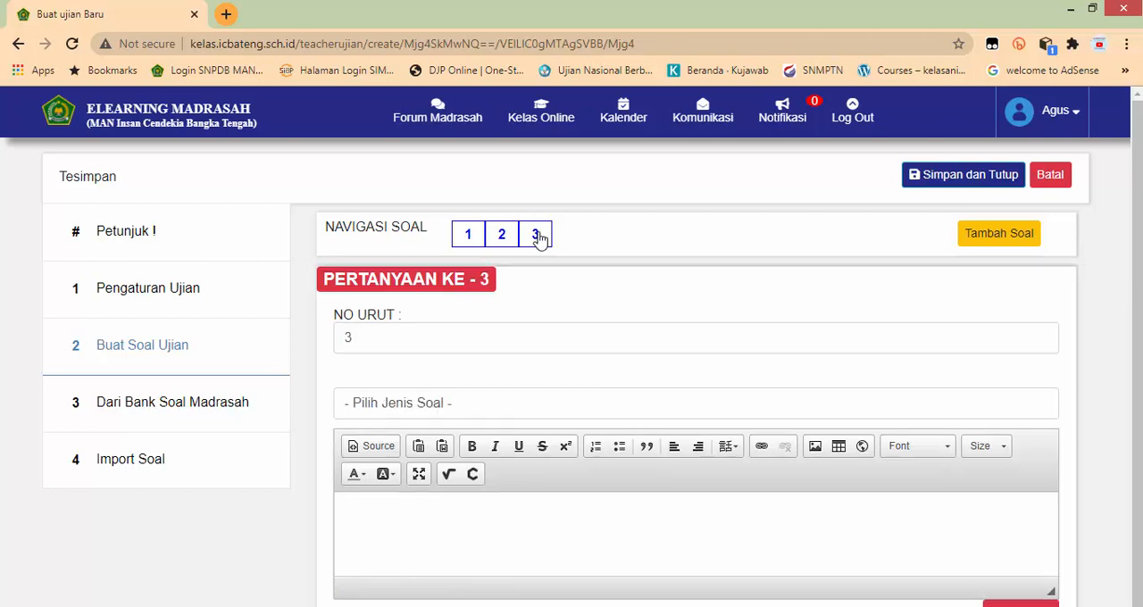
click(459, 409)
click(416, 444)
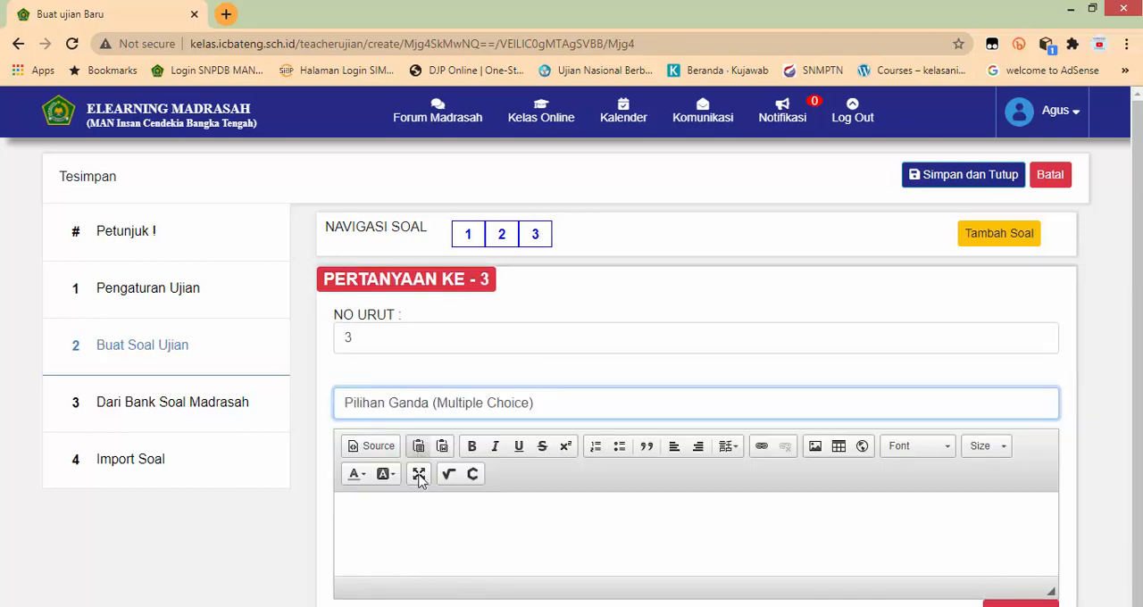
Step: Copy the sentence "Kode Morse dibuat dan didekripsi dari pohon sebagai berikut" from Word into the question 3 text
click(419, 515)
key(alt+Tab)
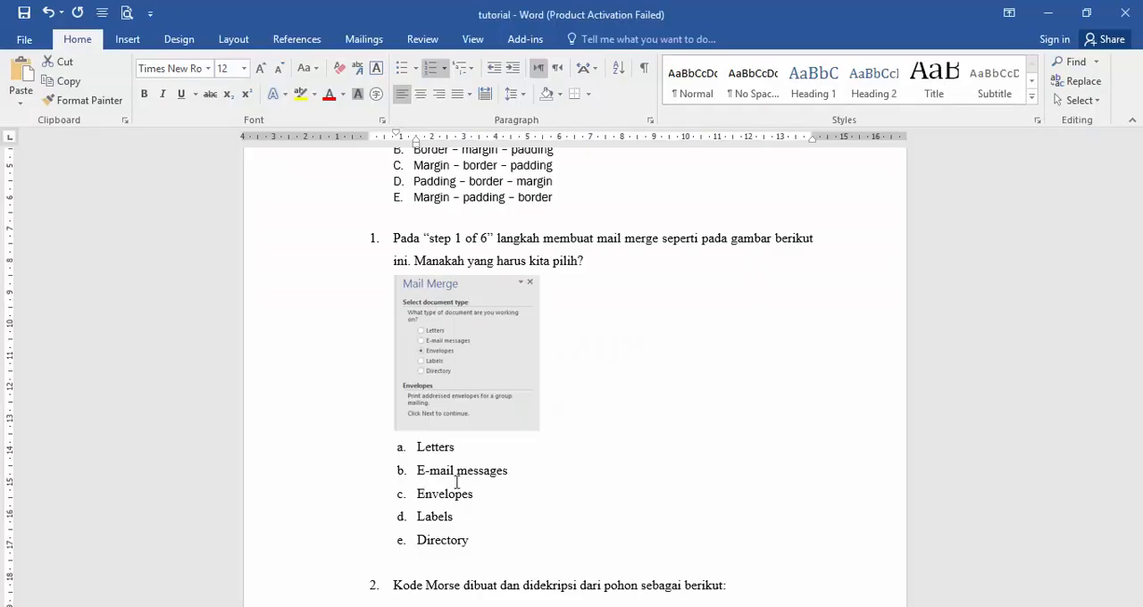
scroll(456, 475, down, 6)
drag(397, 185, 734, 198)
key(ctrl+c)
key(alt+Tab)
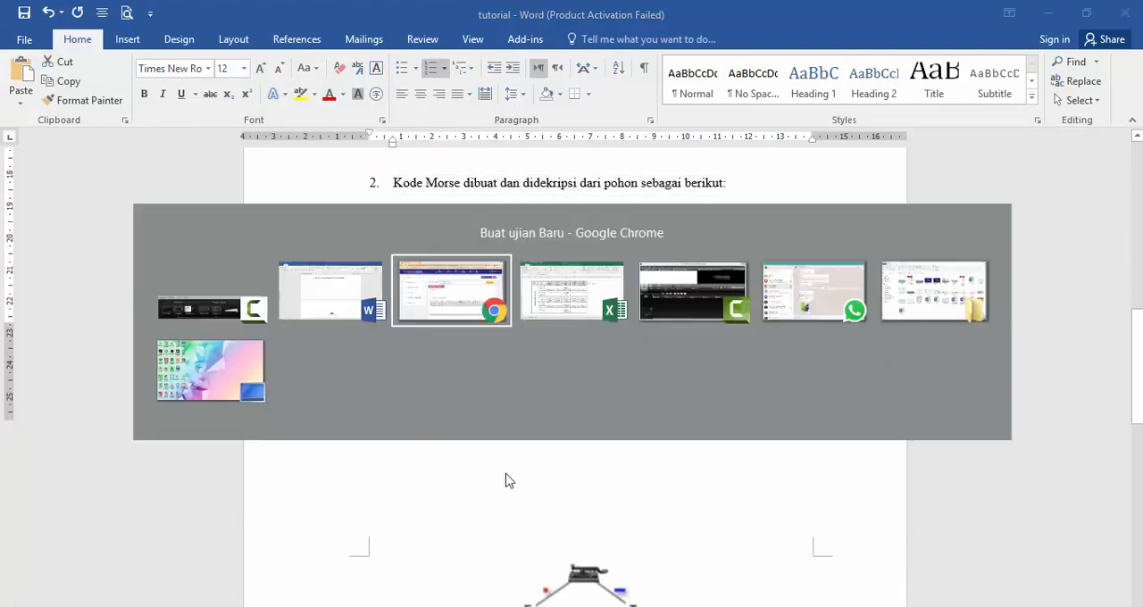
key(ctrl+v)
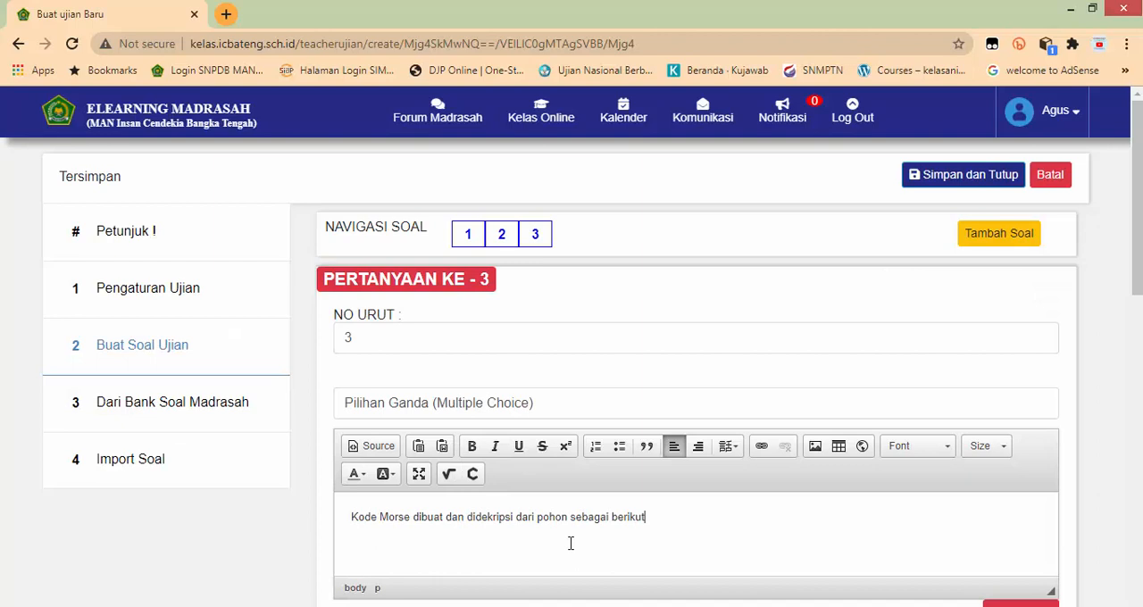
Step: Copy the paragraph starting "Setiap huruf akan dienkripsi" and the closing "artinya apa ?" question from Word onto a new line in question 3
key(Return)
key(alt+Tab)
scroll(602, 503, down, 8)
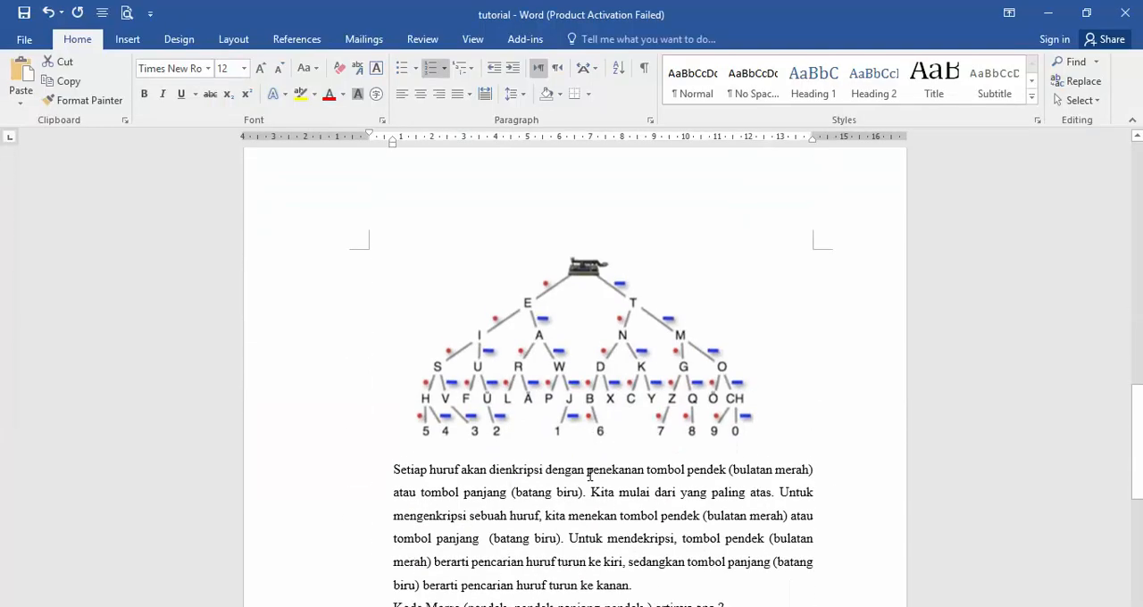
scroll(562, 457, down, 3)
drag(394, 333, 729, 468)
key(alt+Tab)
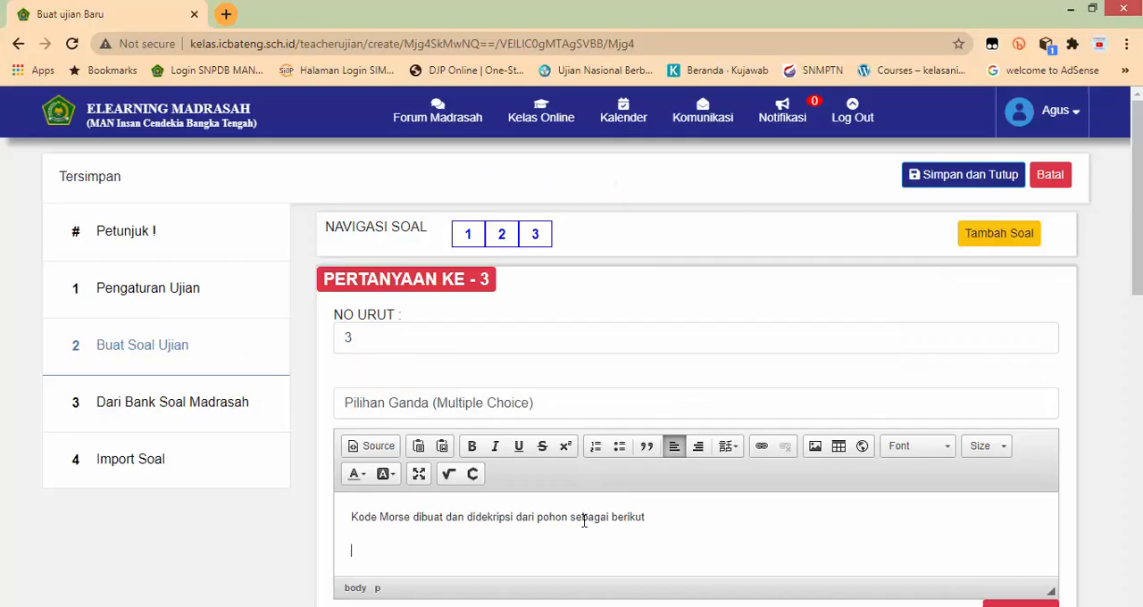
key(ctrl+v)
Step: Remove the indent of the pasted "Setiap huruf" paragraph and check the full question 3 text
scroll(406, 536, up, 5)
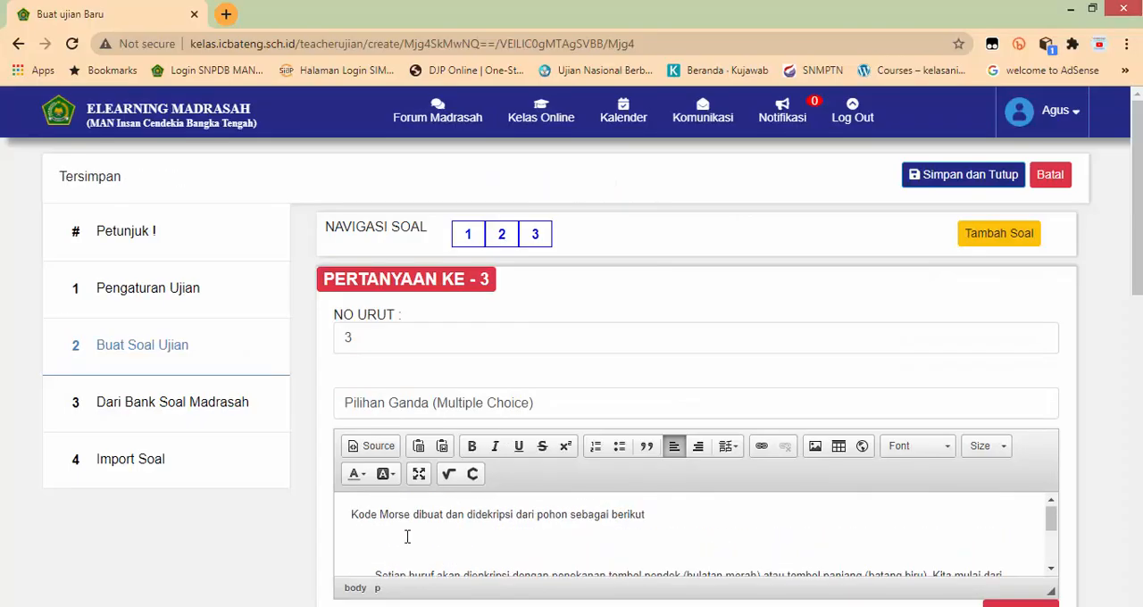
scroll(370, 523, down, 2)
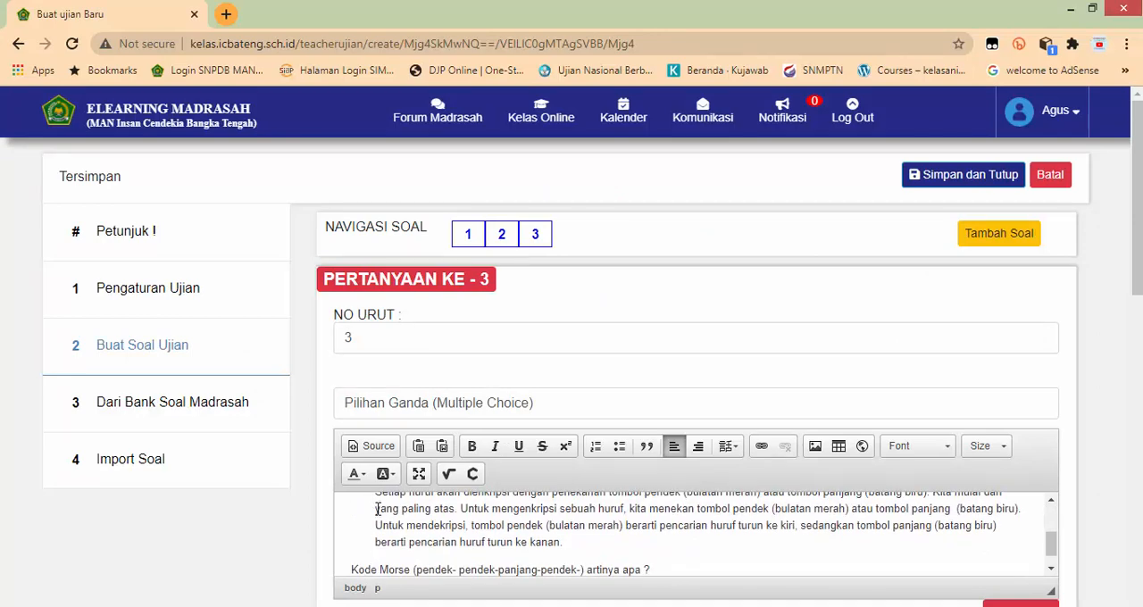
scroll(389, 531, up, 3)
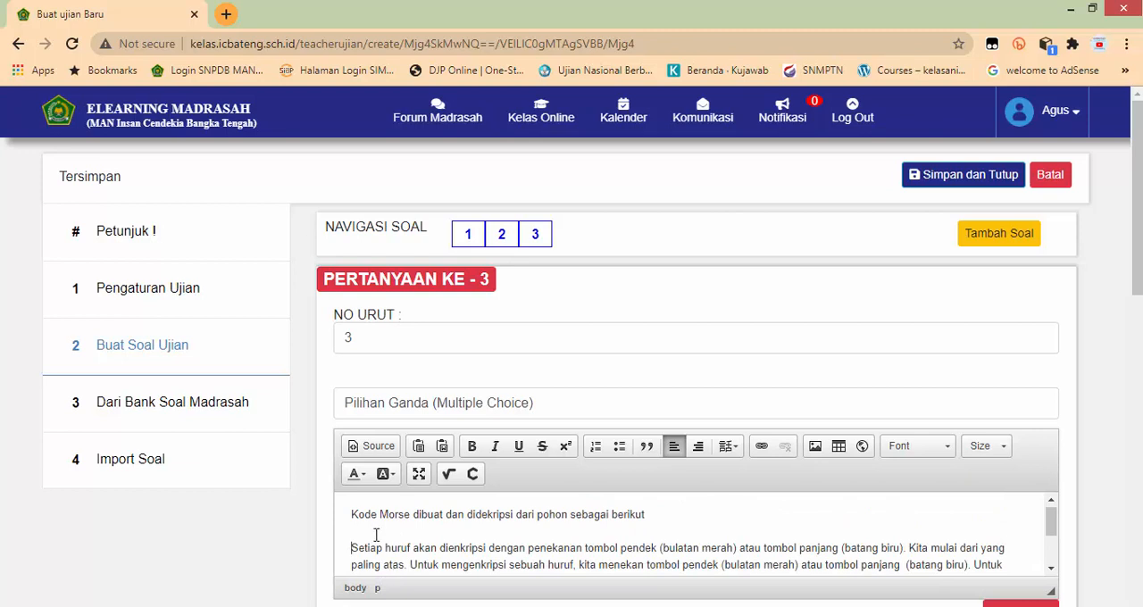
scroll(446, 540, down, 2)
scroll(509, 541, up, 2)
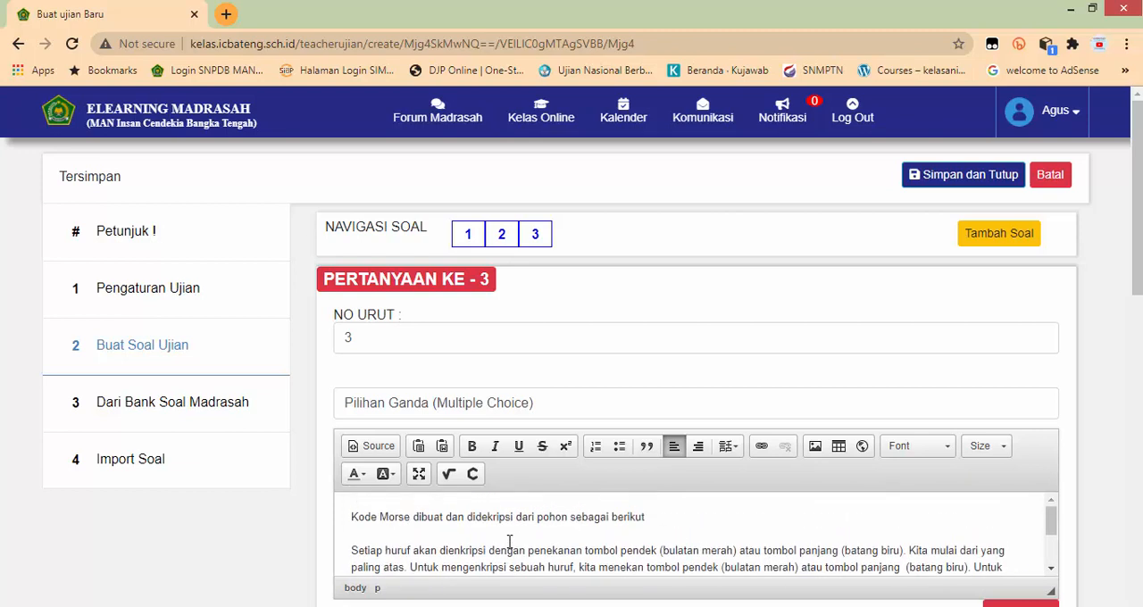
Step: Start inserting an image into the question 3 text and choose Morse.png from the PAS folder for upload
click(814, 449)
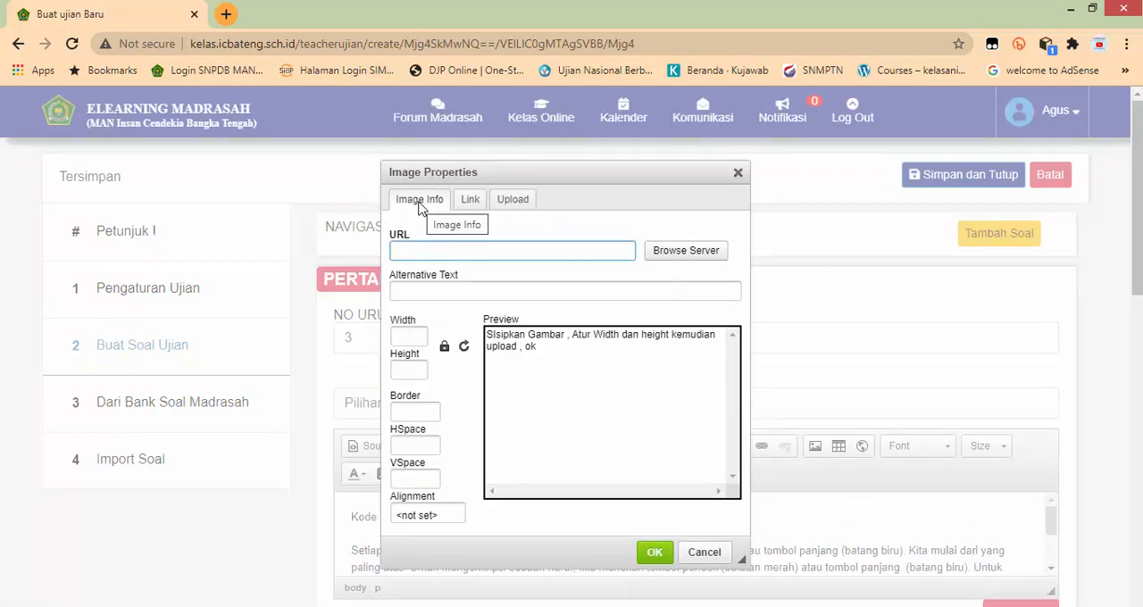
click(473, 201)
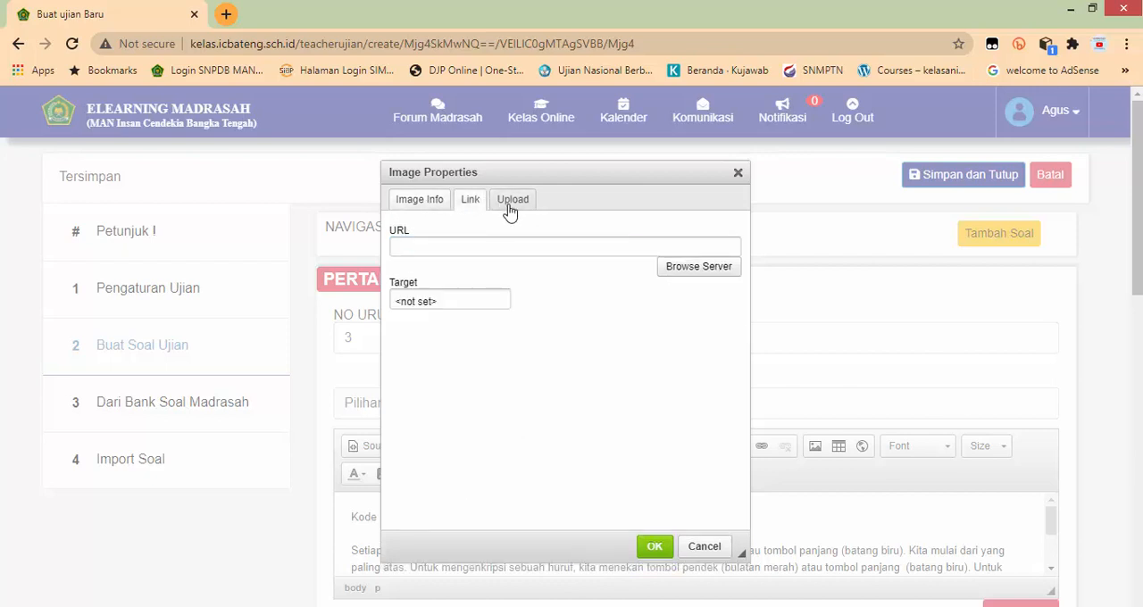
click(511, 205)
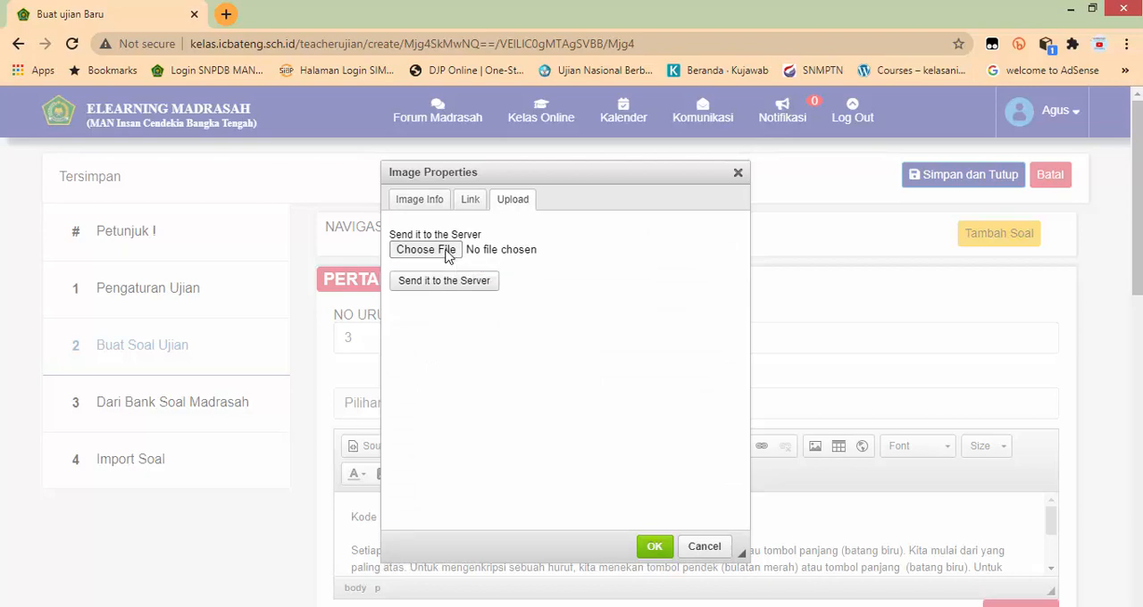
click(447, 252)
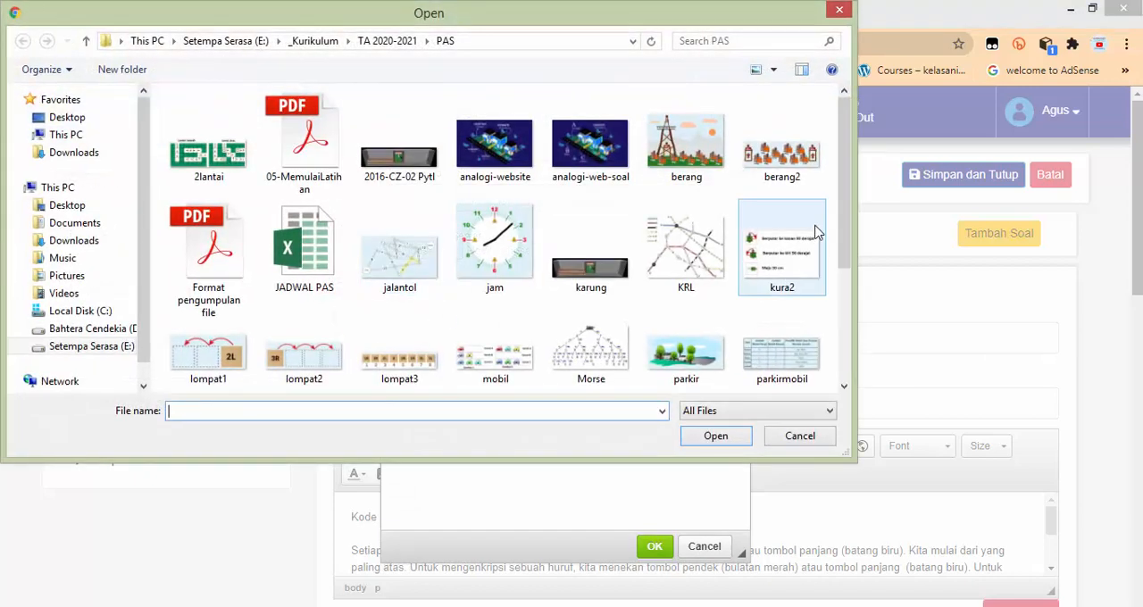
scroll(839, 223, down, 2)
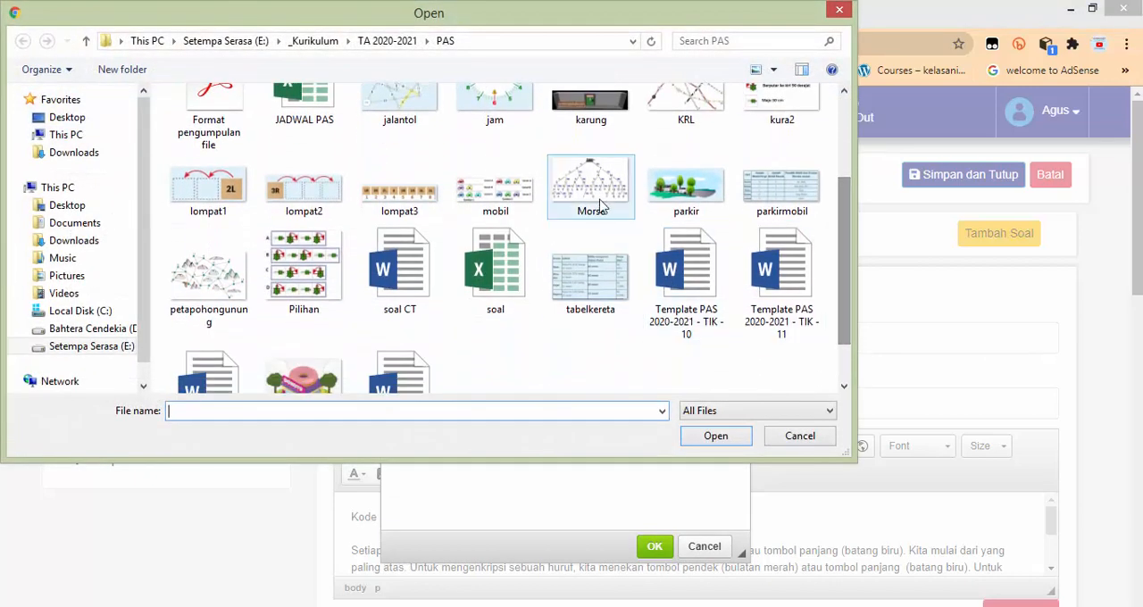
click(598, 201)
double_click(598, 201)
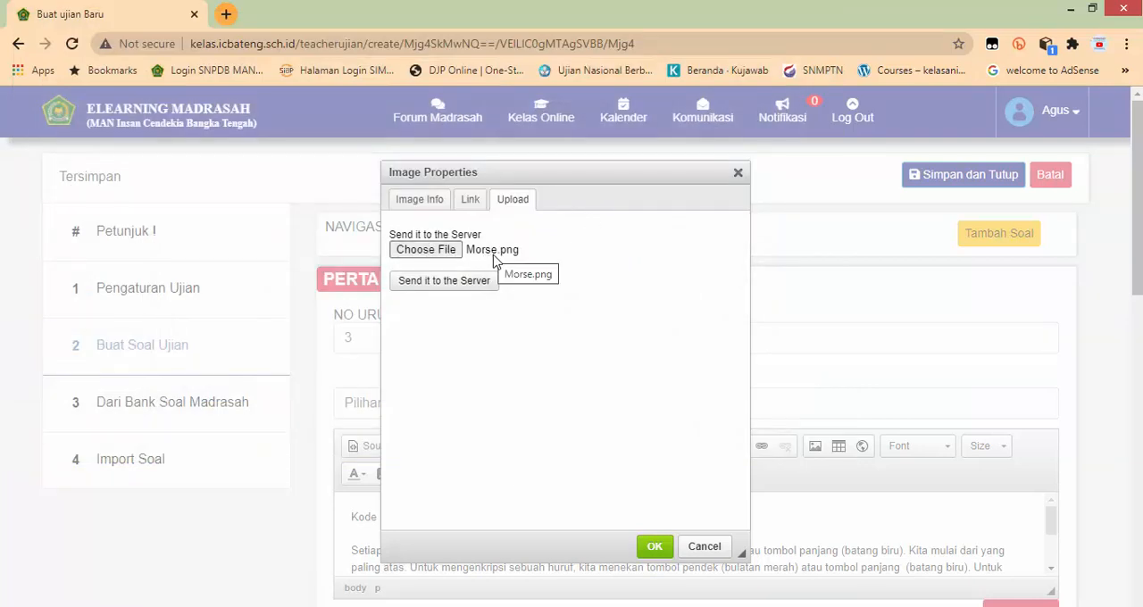
Step: Send Morse.png to the server, accept its renamed copy, and insert the image into the question 3 text
click(446, 287)
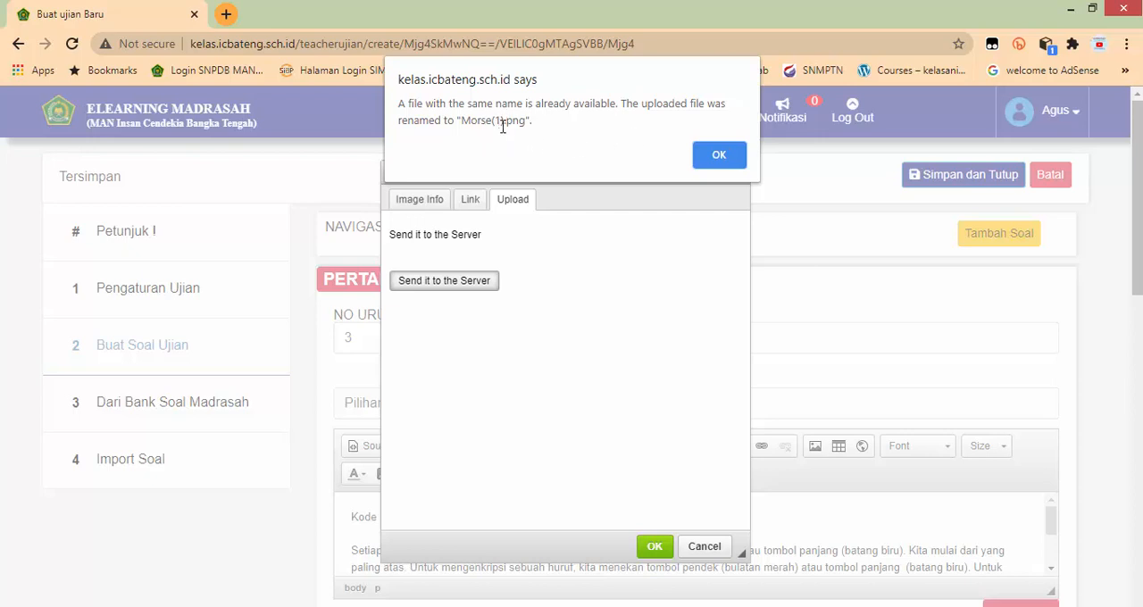
click(715, 158)
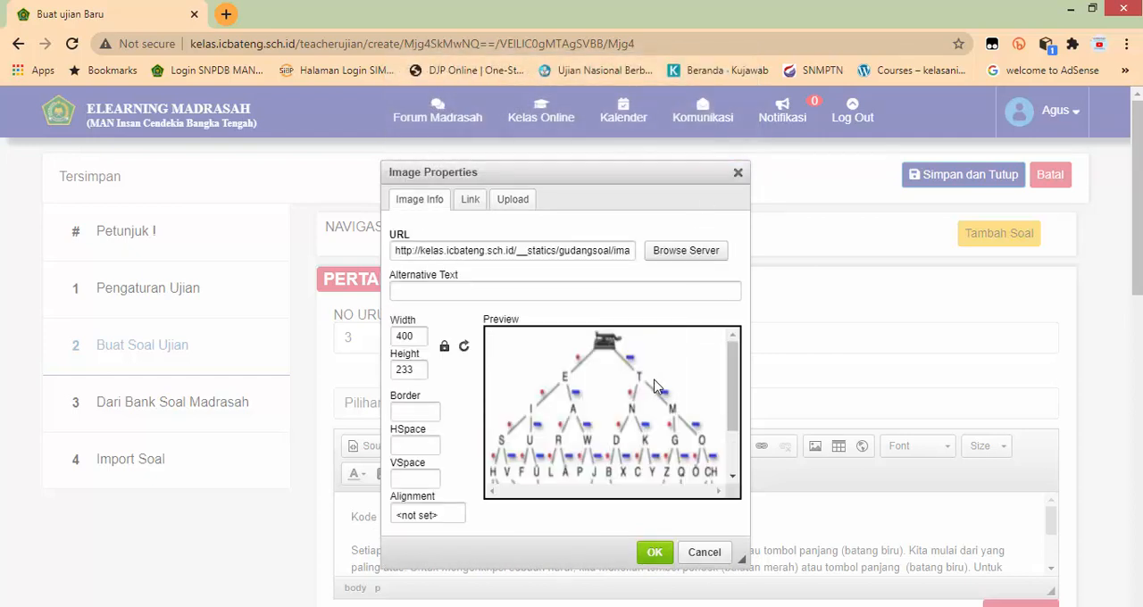
scroll(657, 389, down, 2)
scroll(578, 425, up, 2)
click(655, 550)
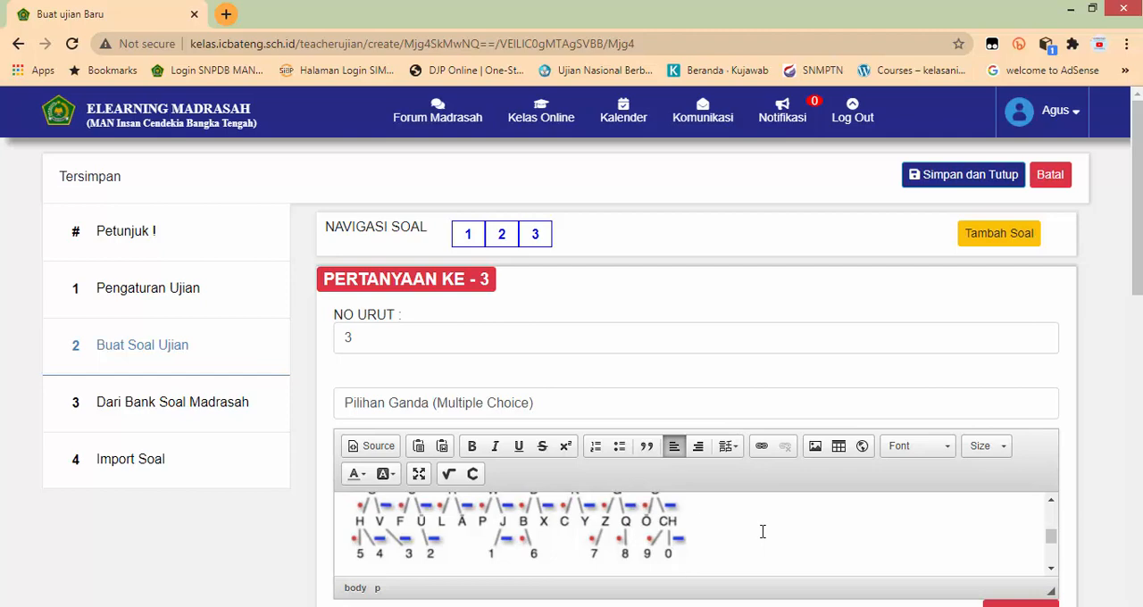
Step: Look up the answers in Word and enter G in Opsi Jawaban A and U in Opsi Jawaban B of question 3
scroll(762, 533, down, 5)
scroll(763, 528, down, 3)
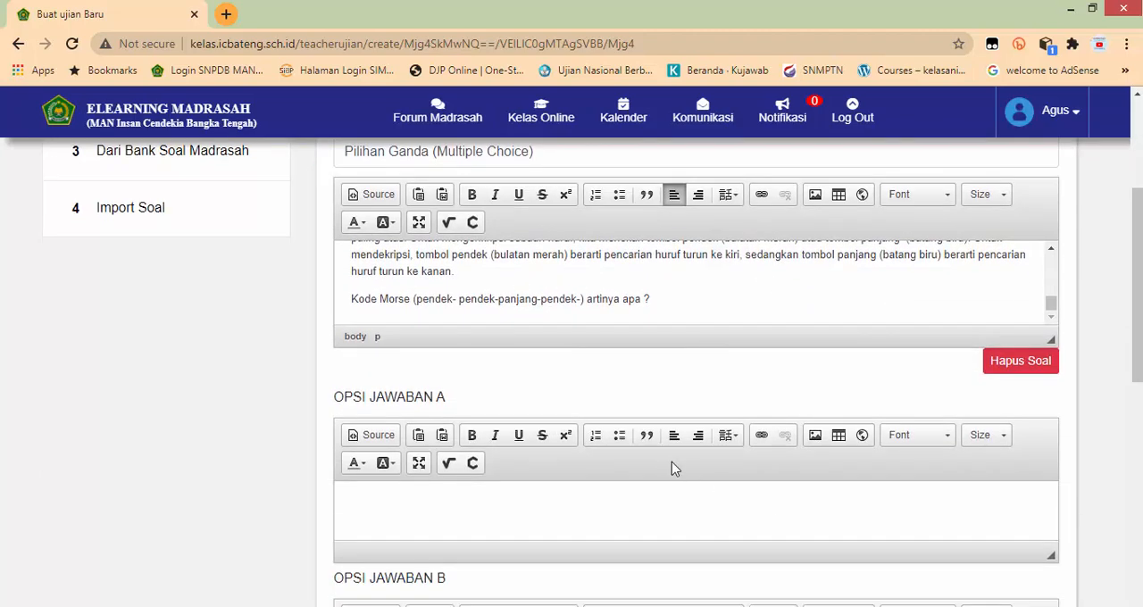
key(alt+Tab)
scroll(658, 474, down, 1)
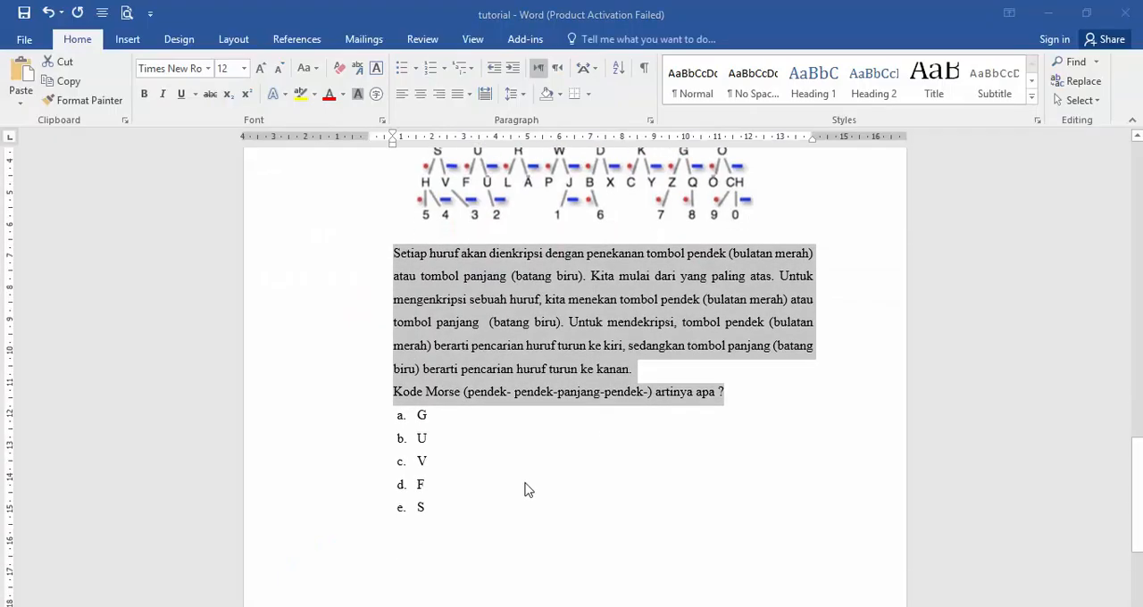
key(alt+Tab)
click(471, 515)
text(g)
scroll(473, 500, down, 3)
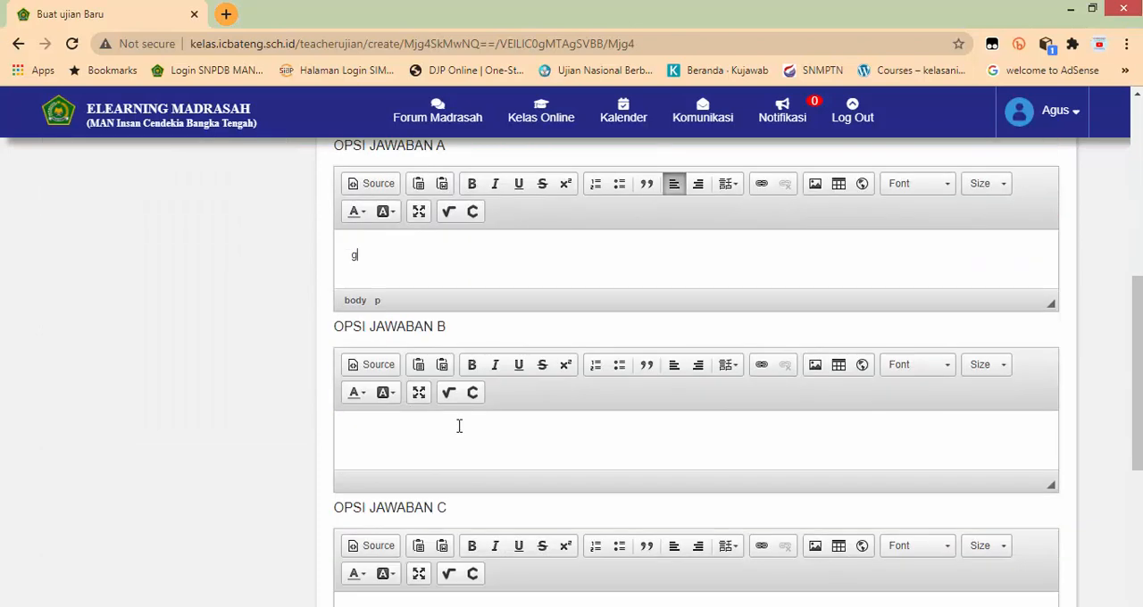
click(455, 438)
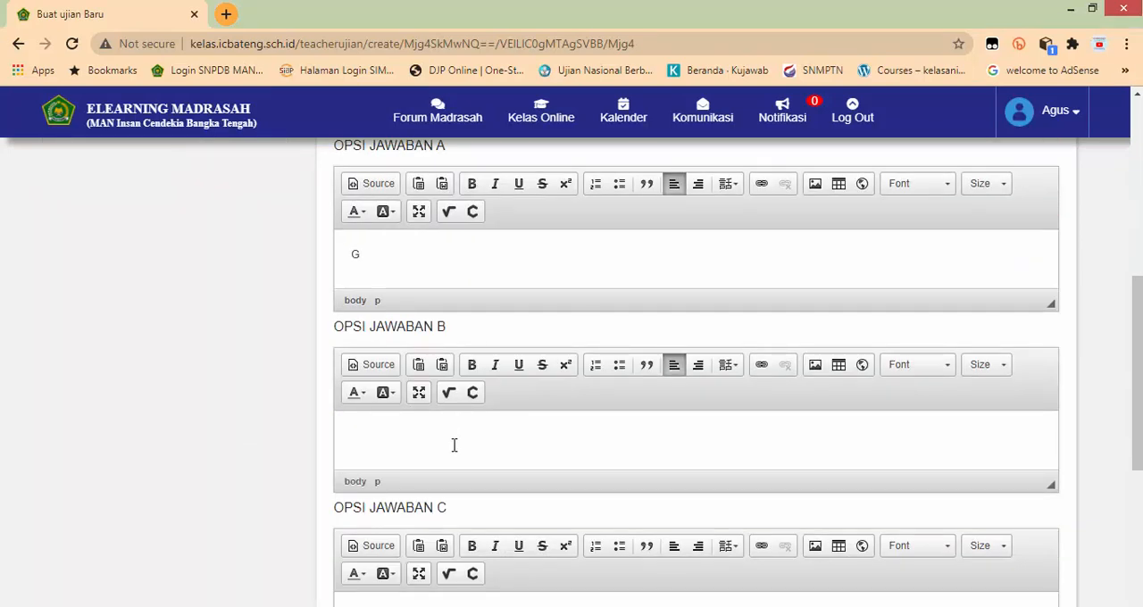
text(U)
Step: Enter V, S and F in Opsi Jawaban C, D and E of question 3, checking the letters in Word
scroll(385, 467, down, 2)
click(399, 472)
text(V)
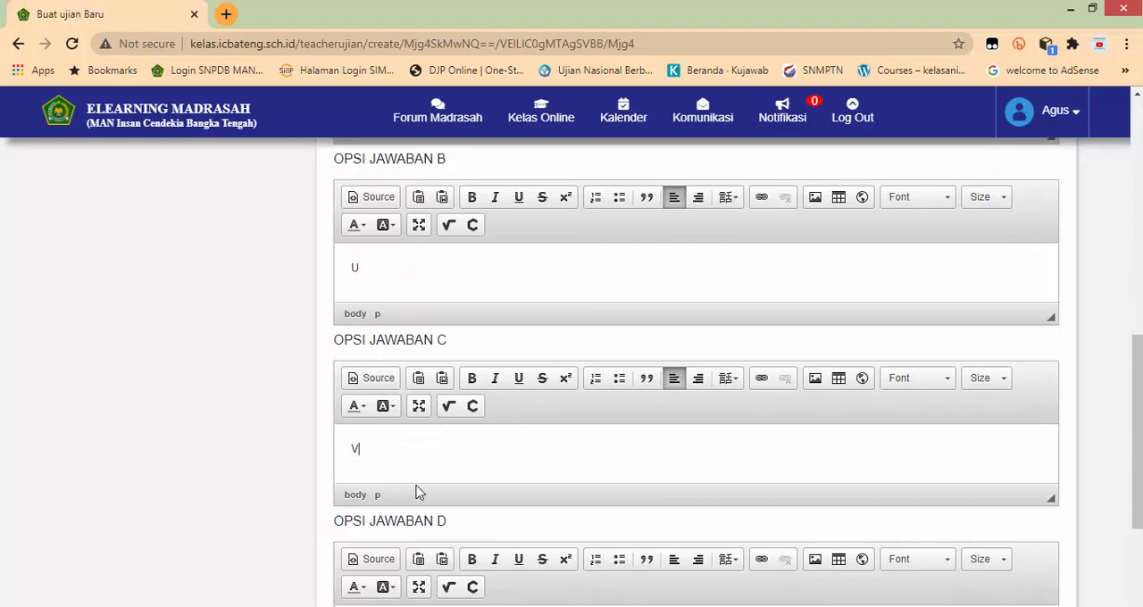
scroll(417, 492, down, 3)
click(398, 402)
text(S)
key(alt+Tab)
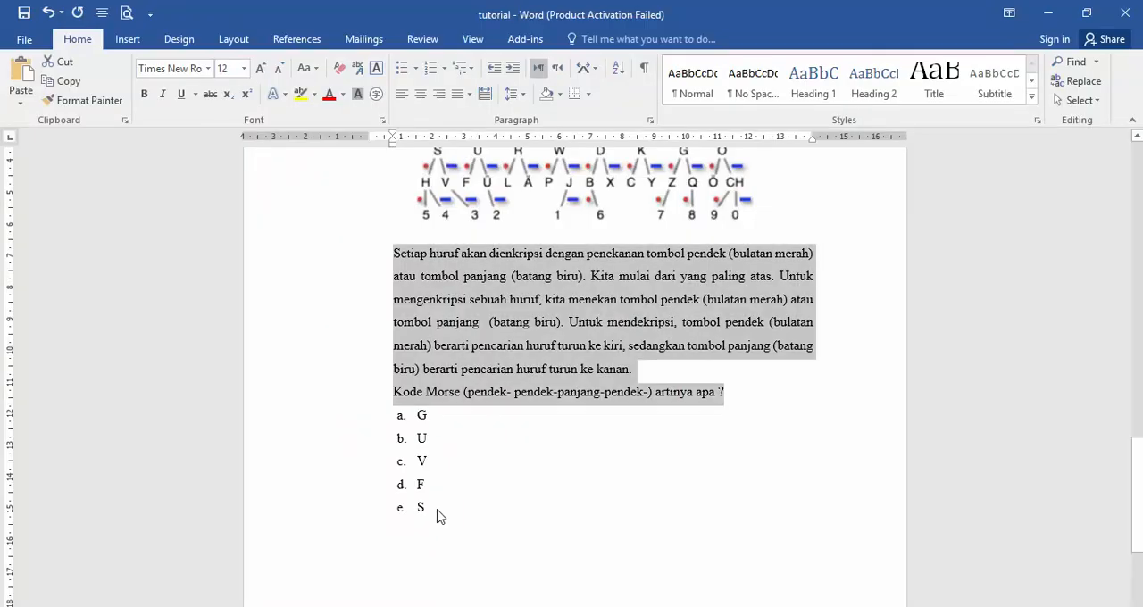
key(alt+Tab)
click(428, 554)
text(F)
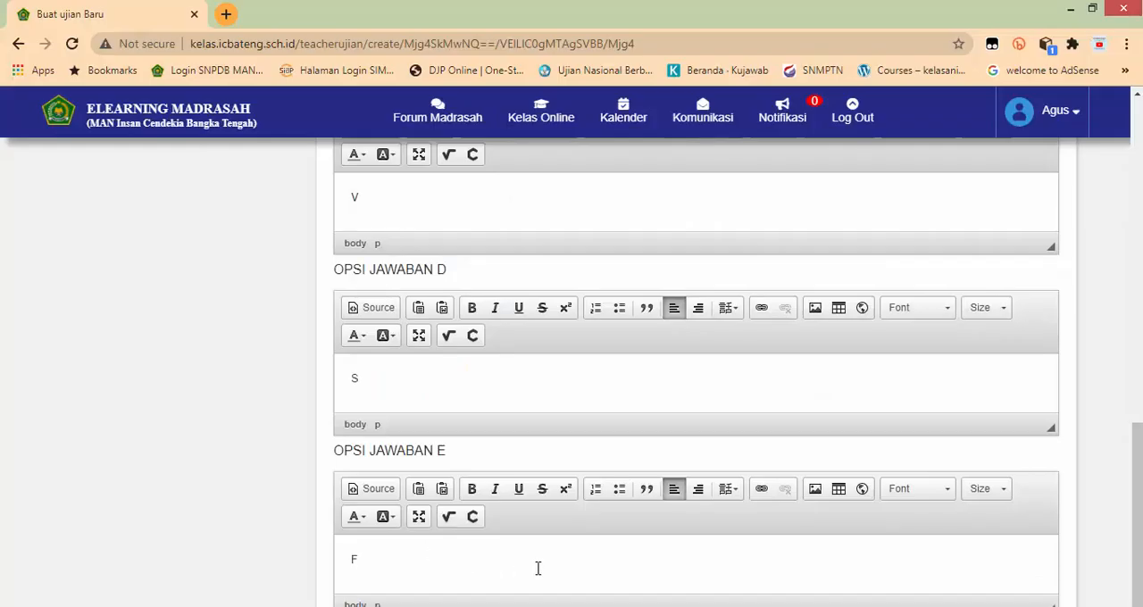
Step: Set the answer key (Kunci) of question 3 to B and add question 4 to the exam
scroll(531, 574, down, 1)
click(505, 605)
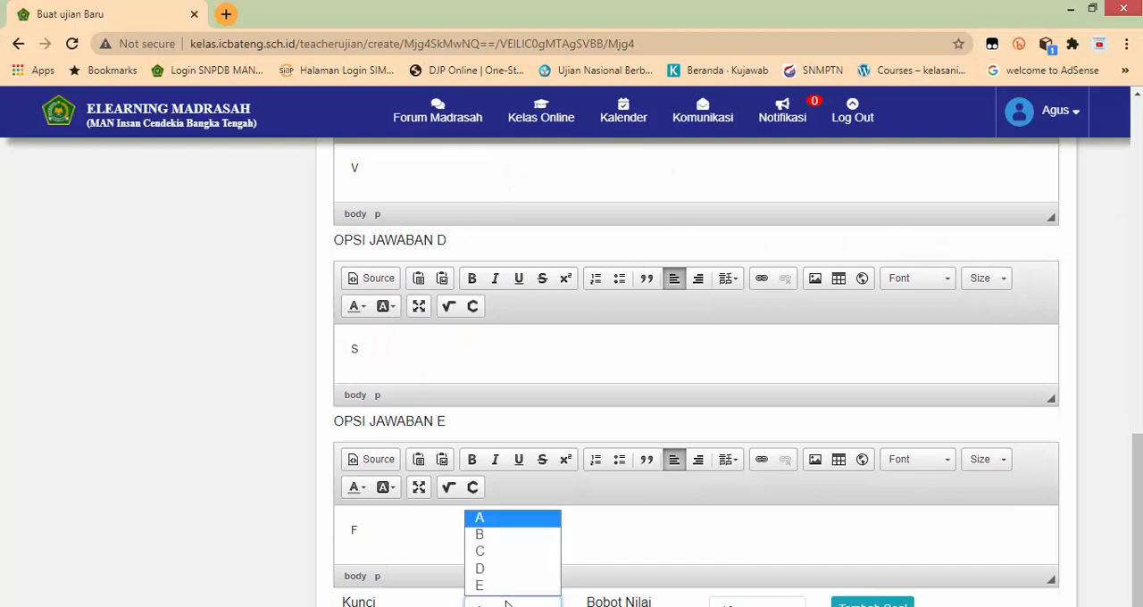
click(504, 544)
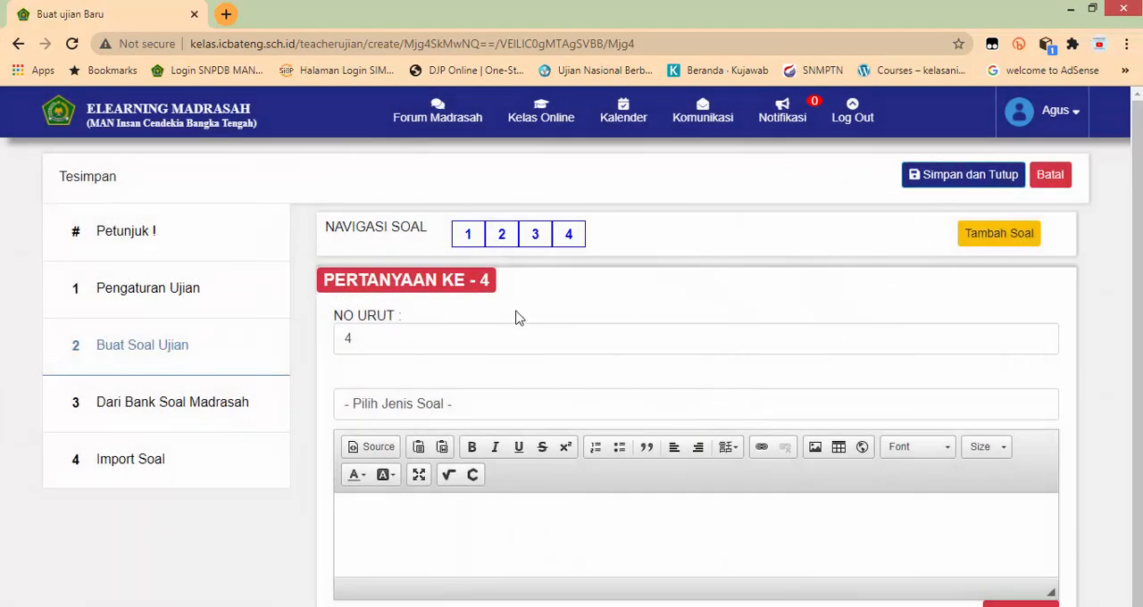
Step: Set question 4's type to Menjodohkan (Matching) and enter "Buat Pernyataan" as its question text
click(401, 414)
click(390, 482)
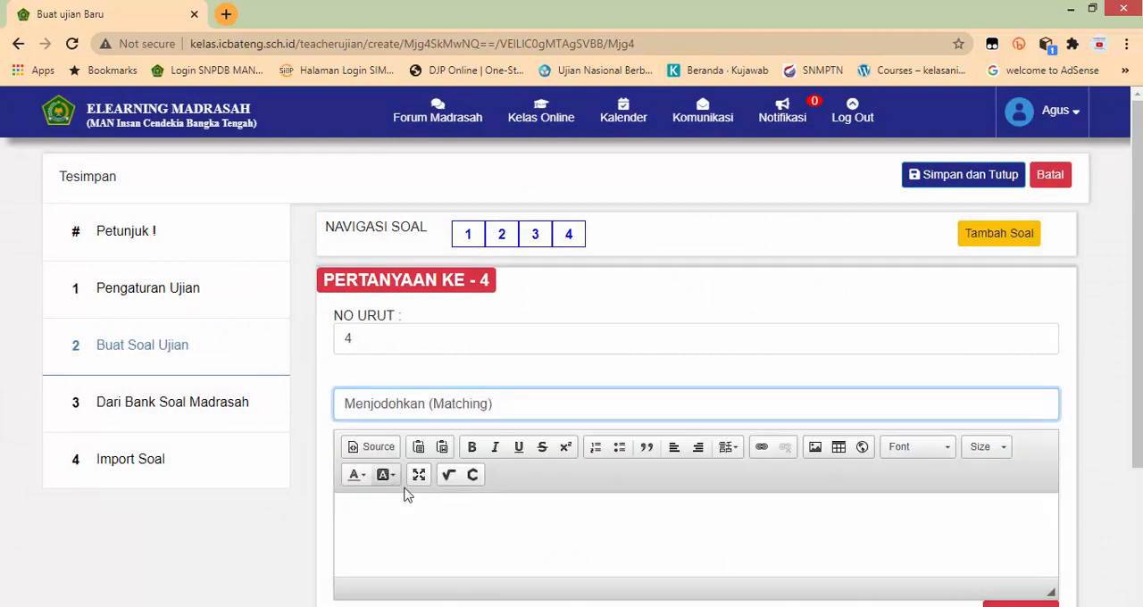
scroll(412, 411, down, 2)
click(407, 360)
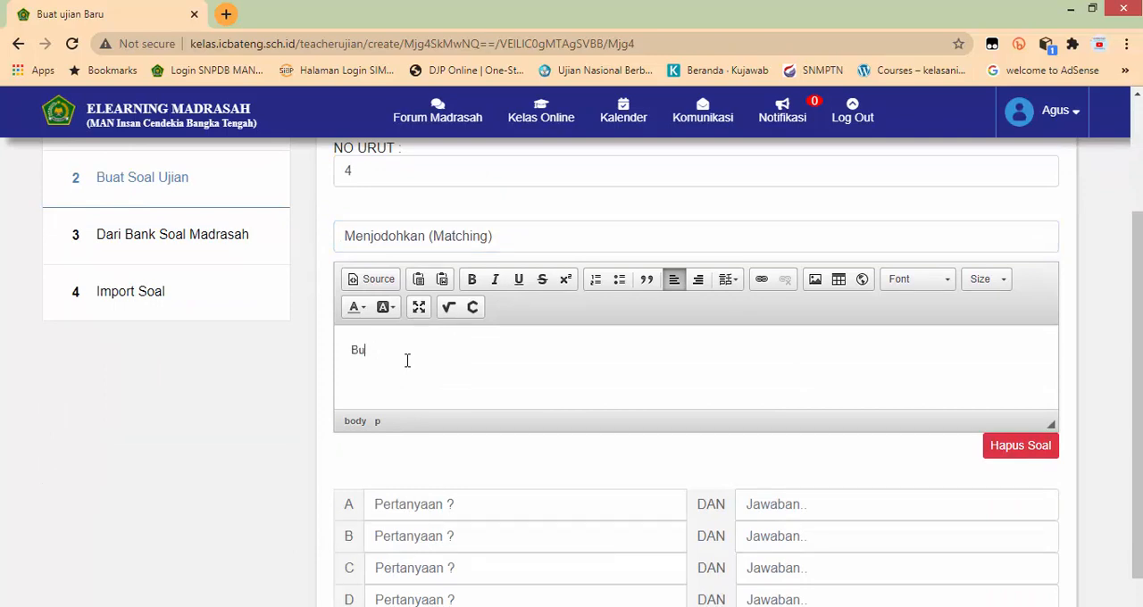
text(Buat Pernyataan)
scroll(411, 360, down, 1)
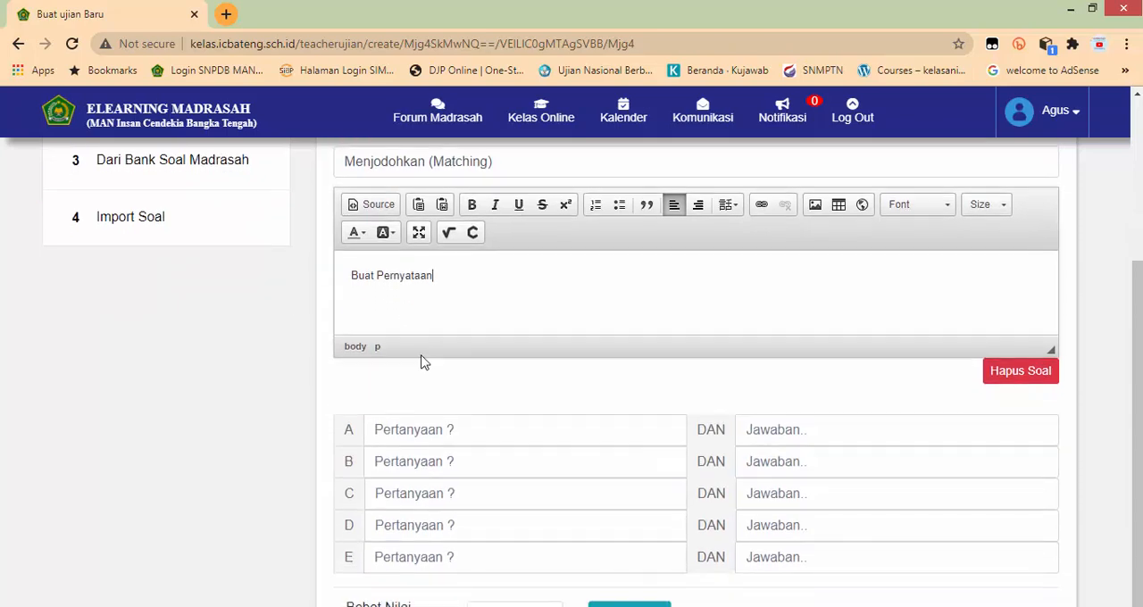
Step: Fill matching row A of question 4 with "A" and answer "a", and row B with "B" and answer "b"
click(428, 429)
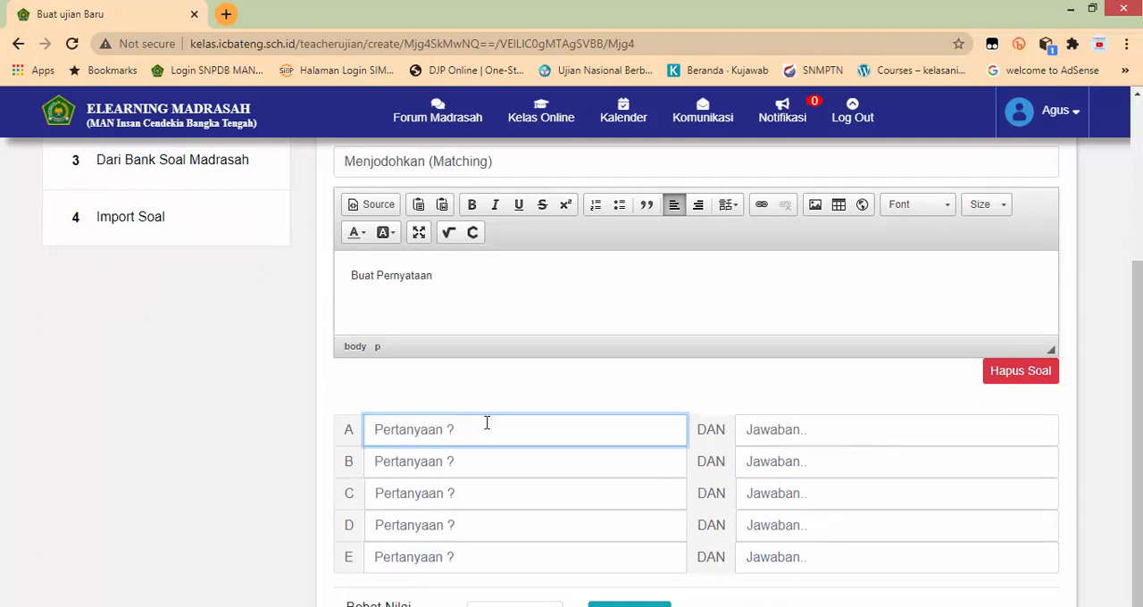
text(A)
click(768, 439)
text(a)
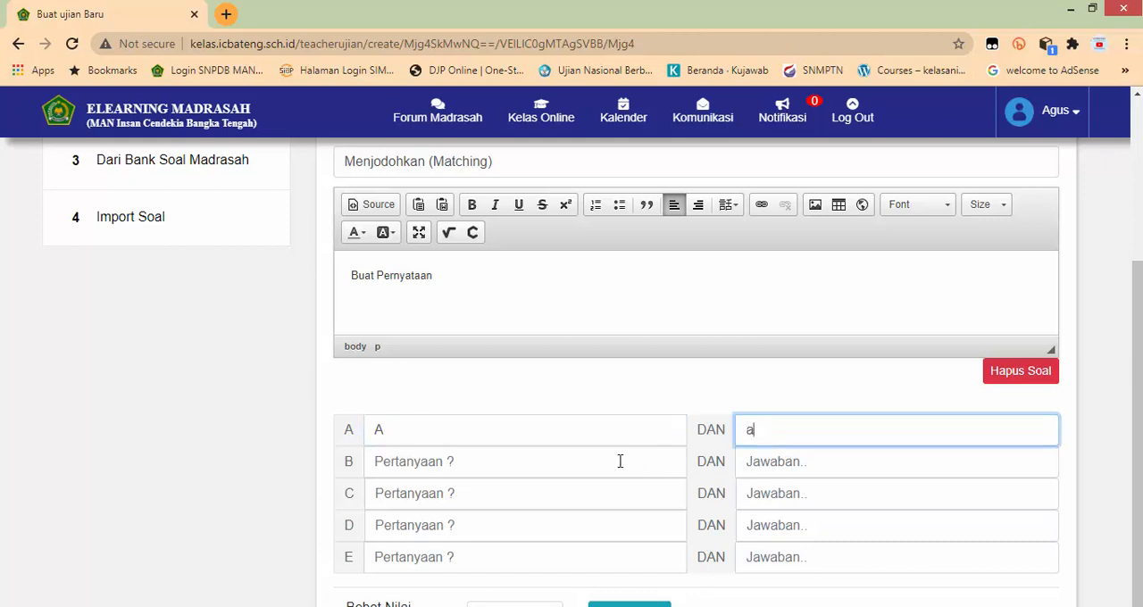
click(516, 456)
text(B)
click(766, 471)
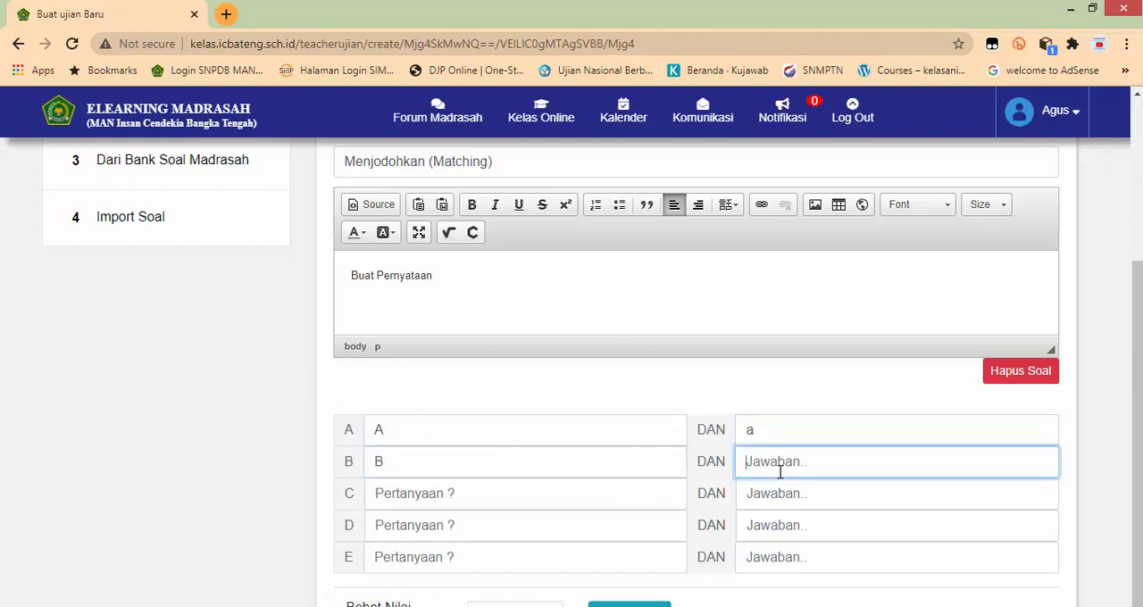
text(b)
Step: Fill matching row C of question 4 with "C" and answer "c"
click(575, 501)
text(C)
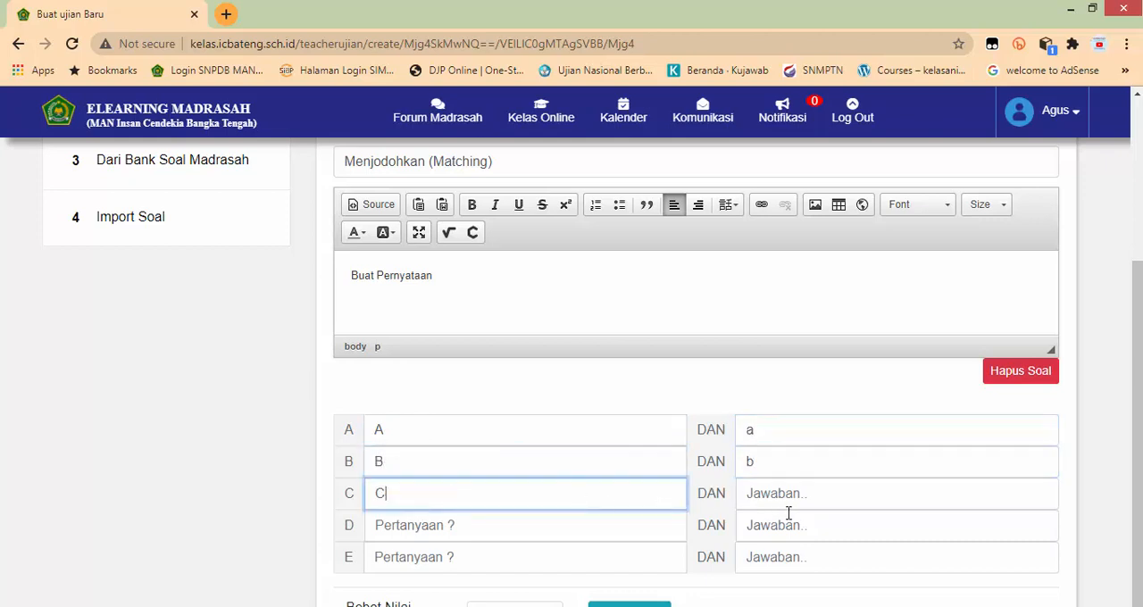
click(788, 517)
text(c)
click(788, 492)
text(c)
Step: Fill matching row D of question 4 with "D" and answer "d", and row E with "E" and answer "e"
click(536, 524)
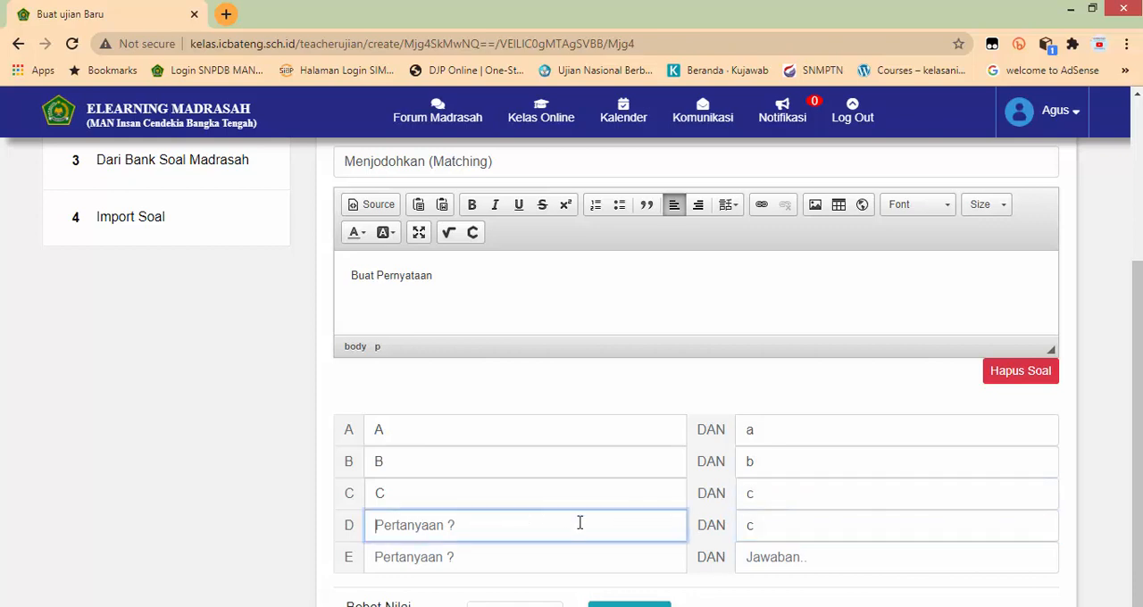
text(D)
double_click(765, 529)
text(d)
click(516, 555)
text(E)
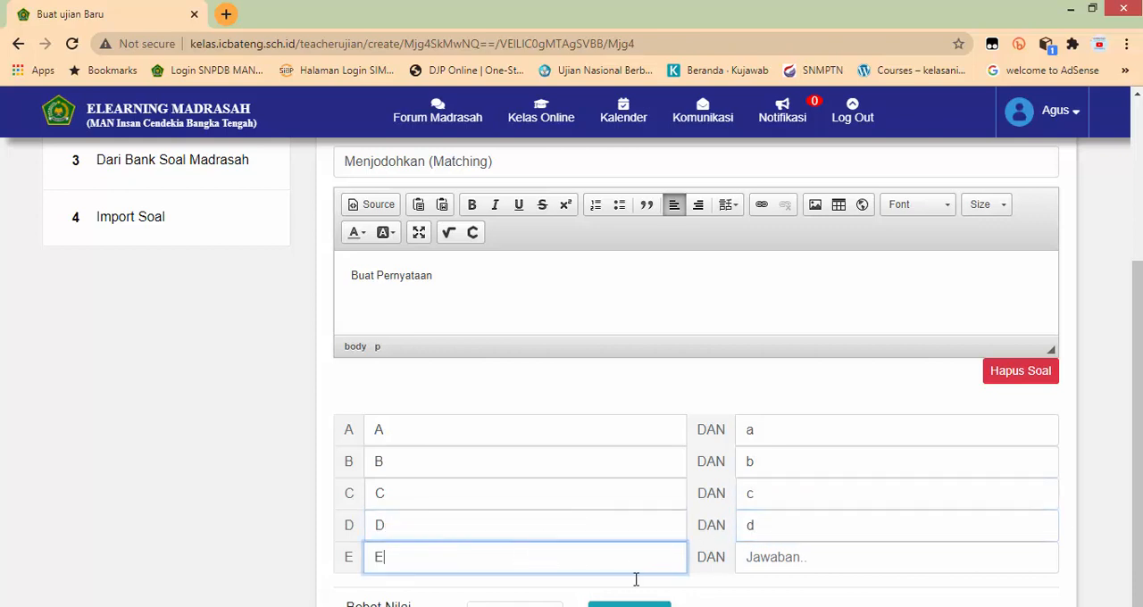
click(768, 551)
text(e)
click(770, 409)
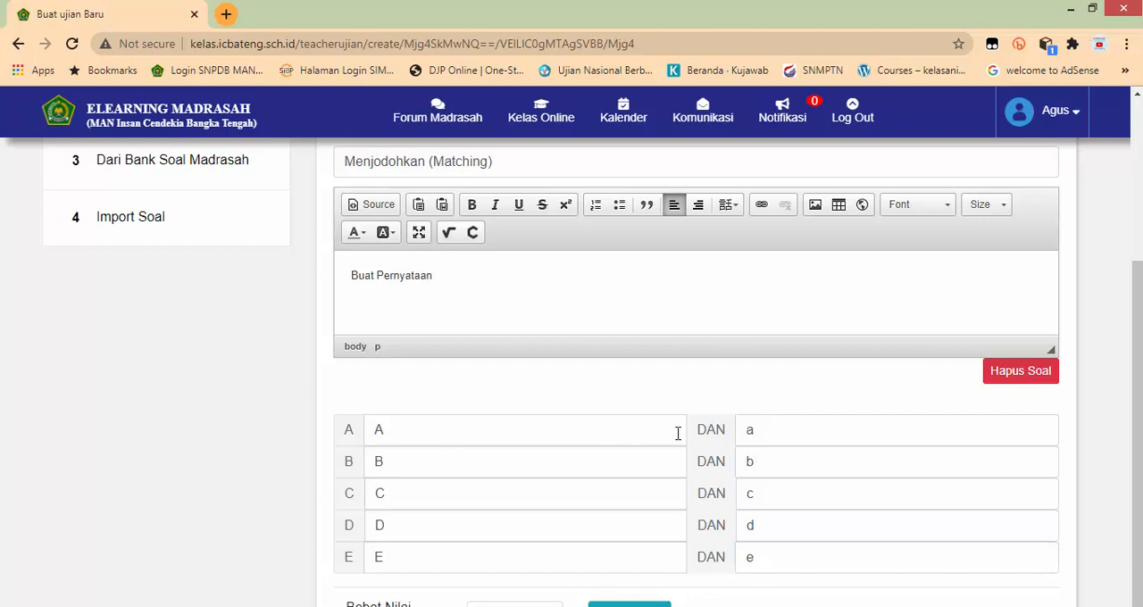
Step: Save and close the four-question exam, confirming that the CBT should be stored
scroll(690, 458, up, 2)
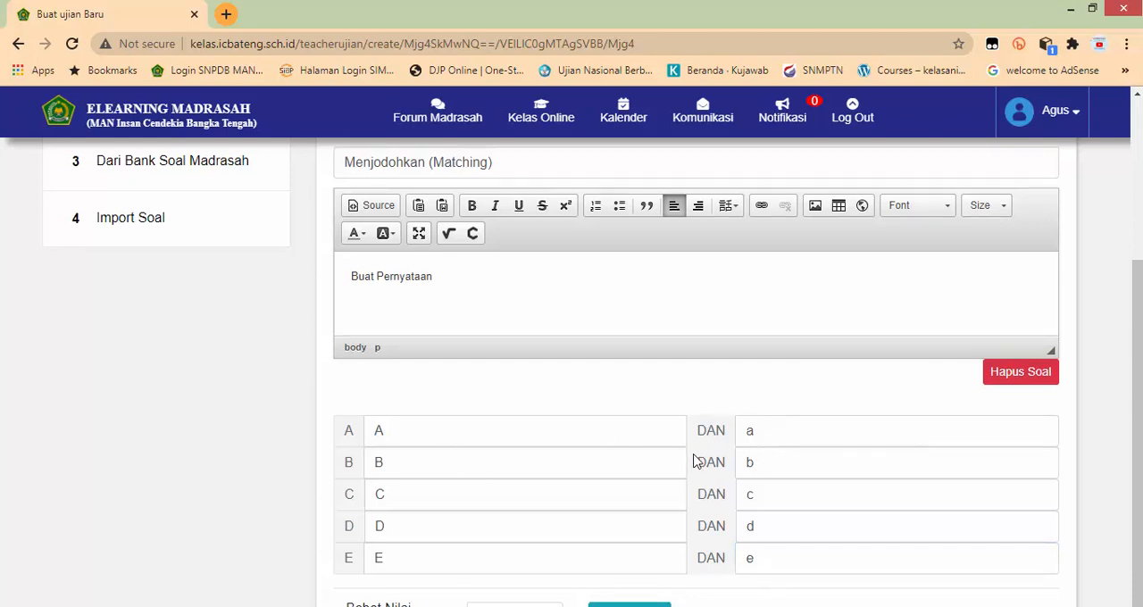
scroll(695, 457, up, 1)
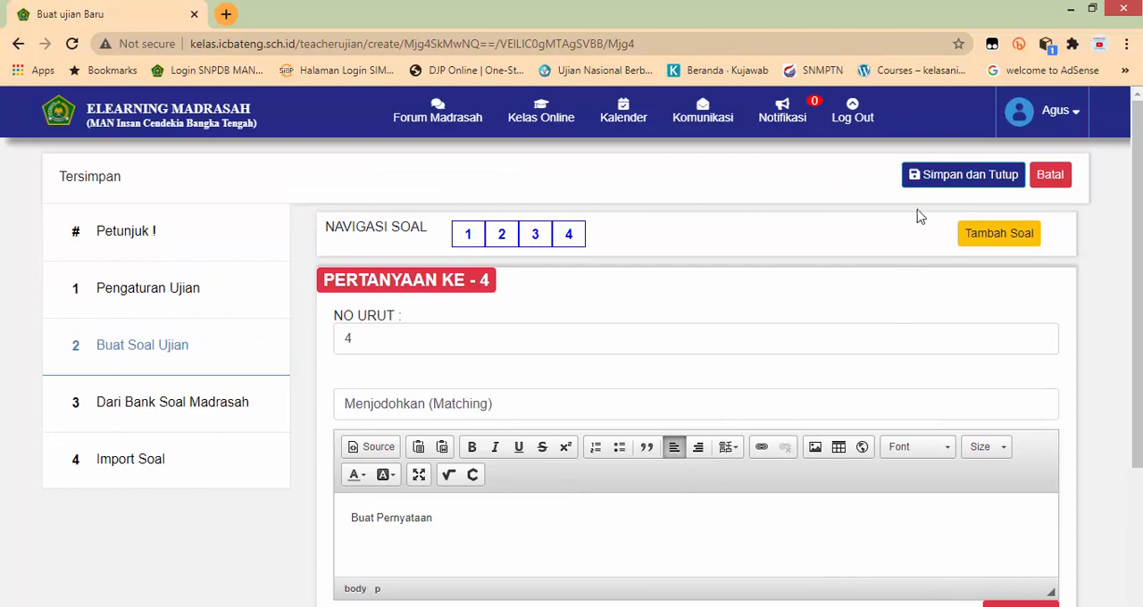
click(960, 174)
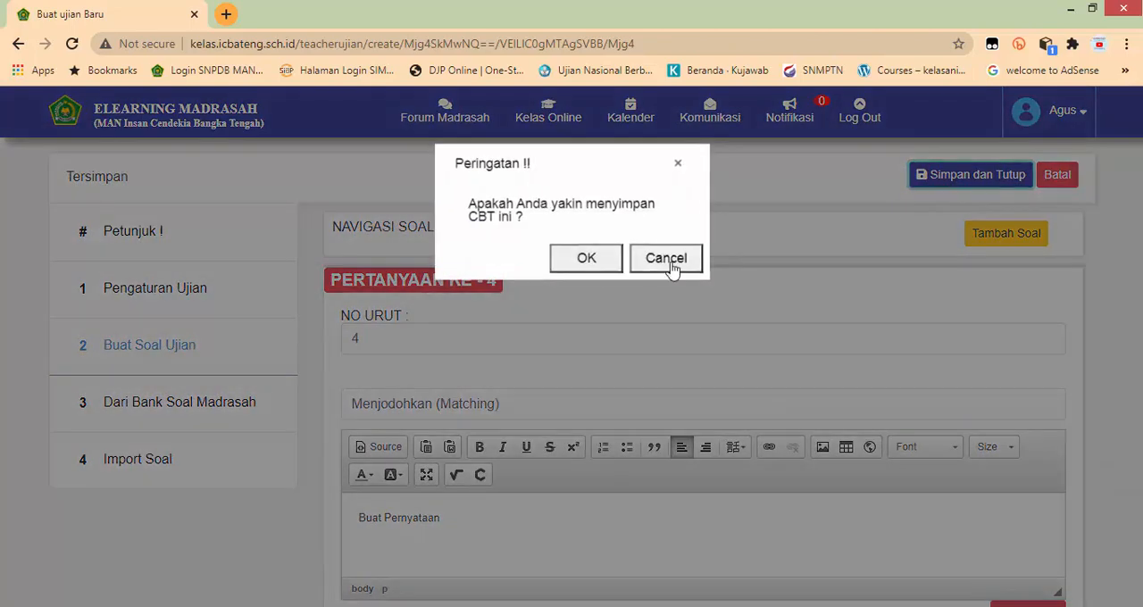
click(574, 259)
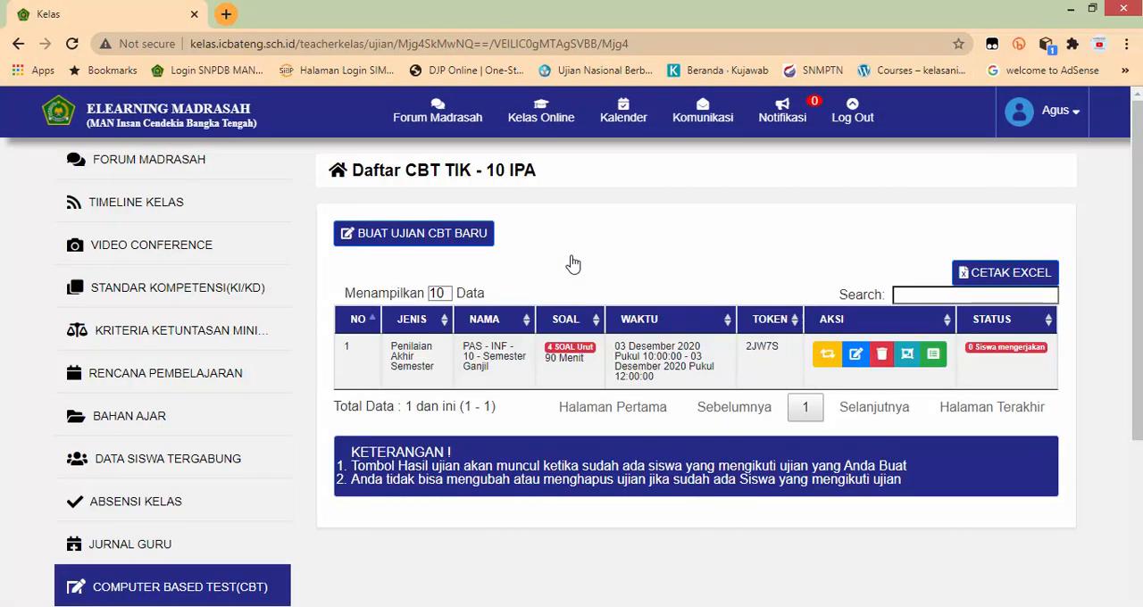
Step: Open the simulation preview of the PAS - INF - 10 exam and go through questions 2, 3 and 4
click(826, 358)
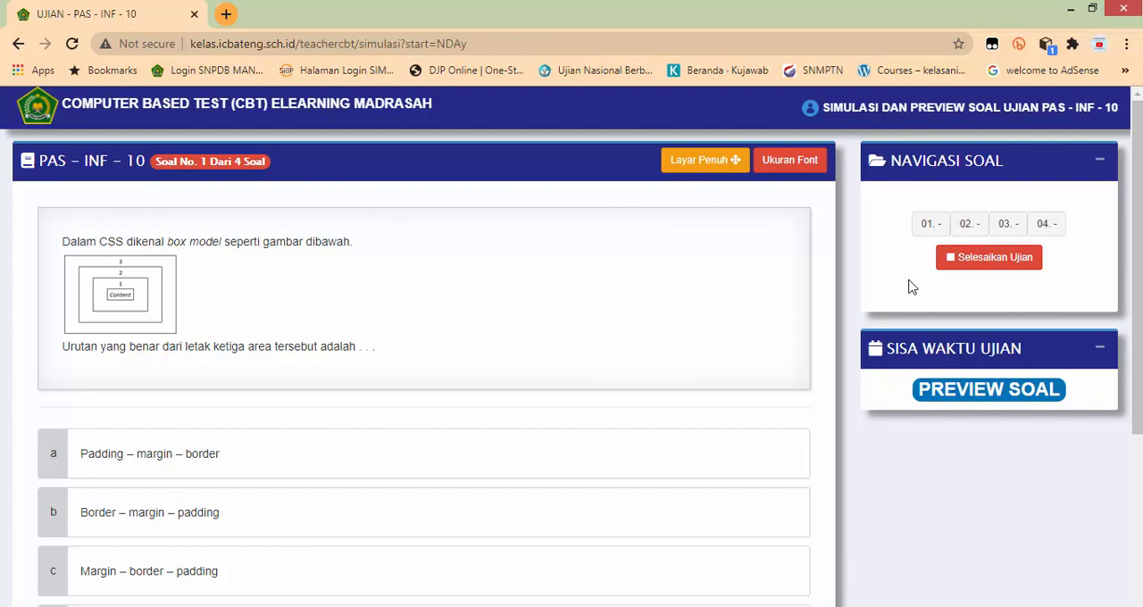
click(966, 225)
click(1002, 225)
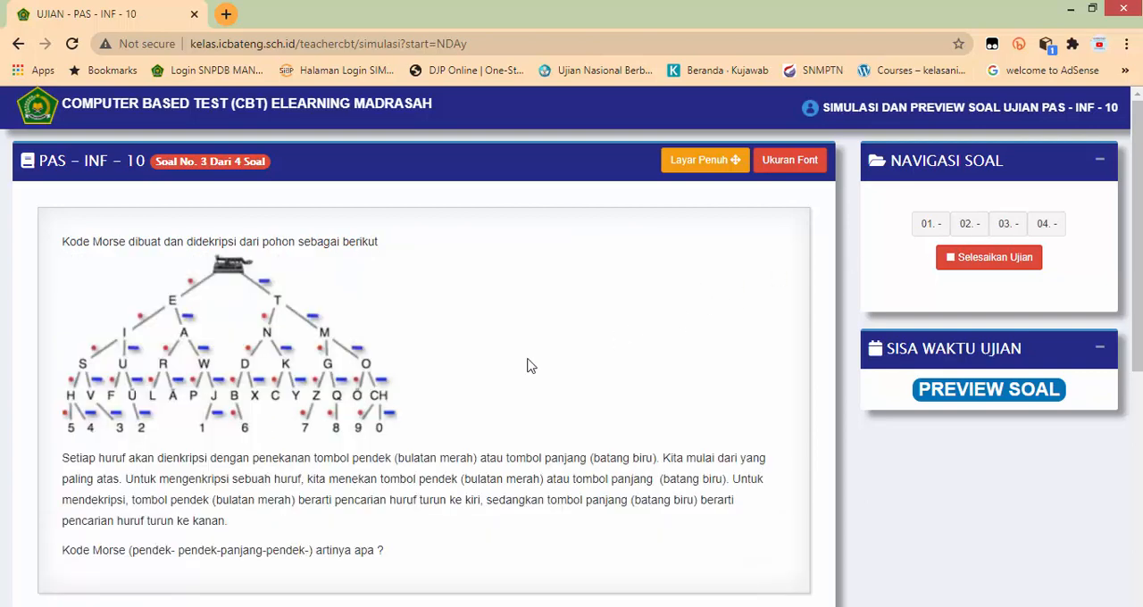
click(1046, 226)
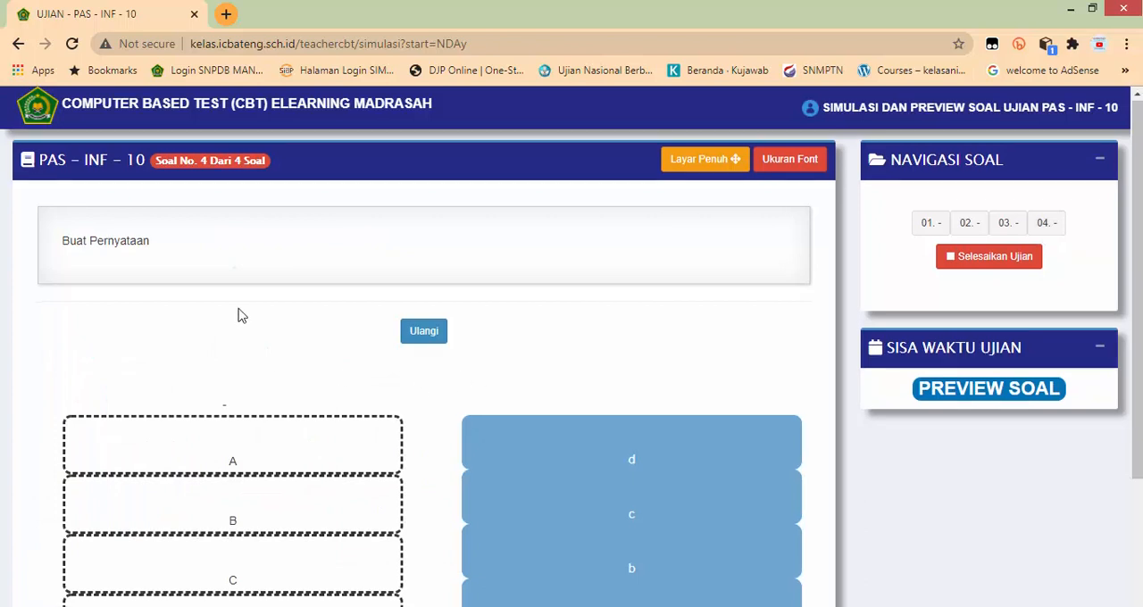
Step: Examine the statements and answer blocks of matching question 4 in the preview and restart the matching with Ulangi
scroll(246, 317, down, 2)
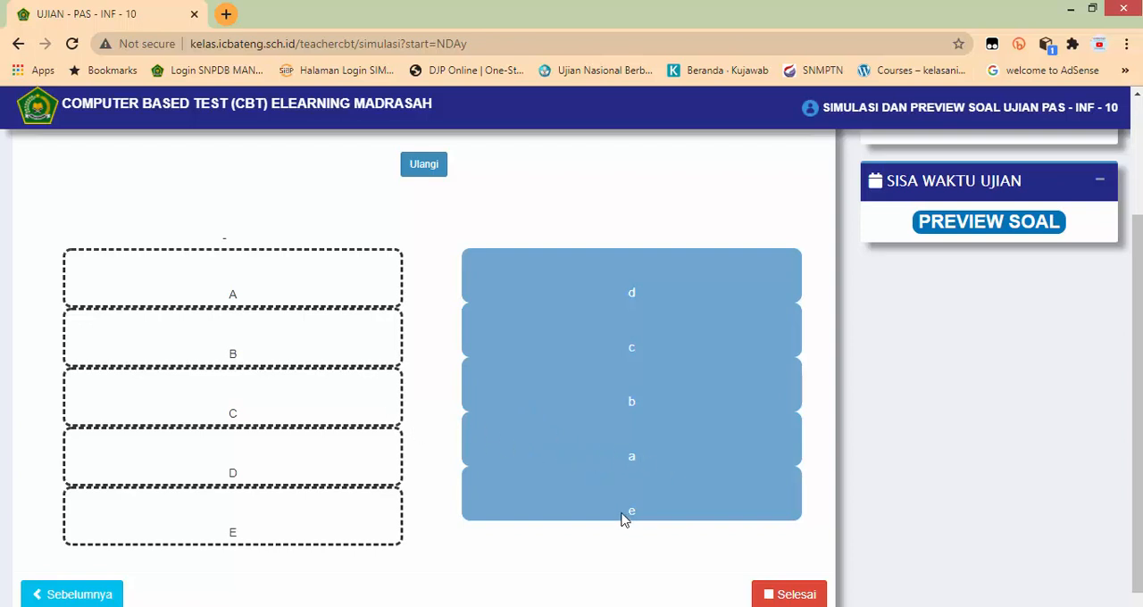
scroll(406, 301, up, 1)
scroll(407, 301, up, 2)
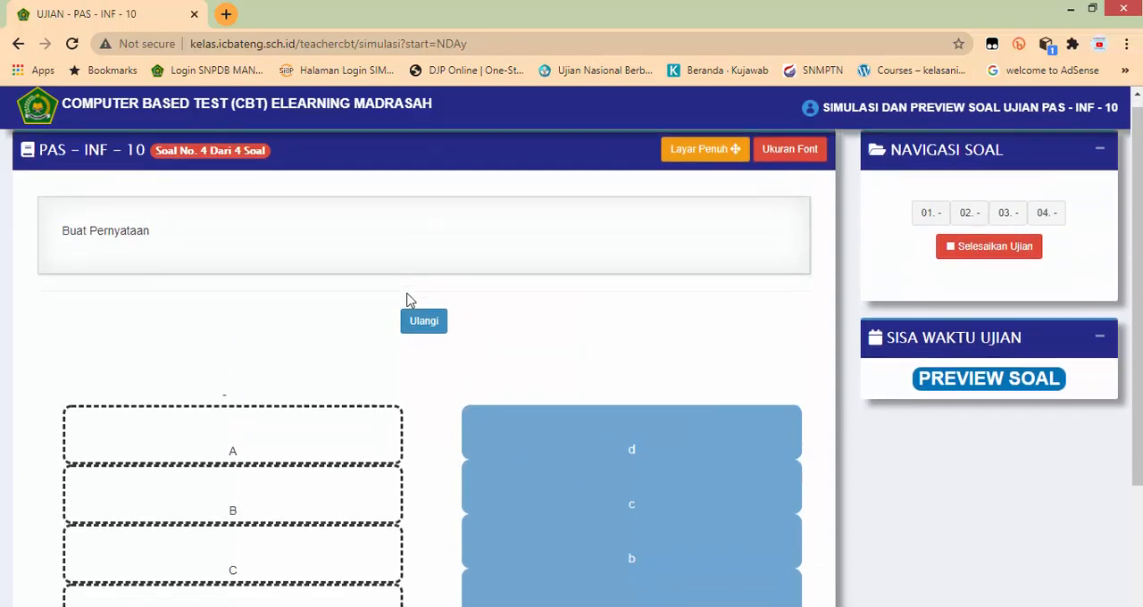
scroll(411, 268, down, 2)
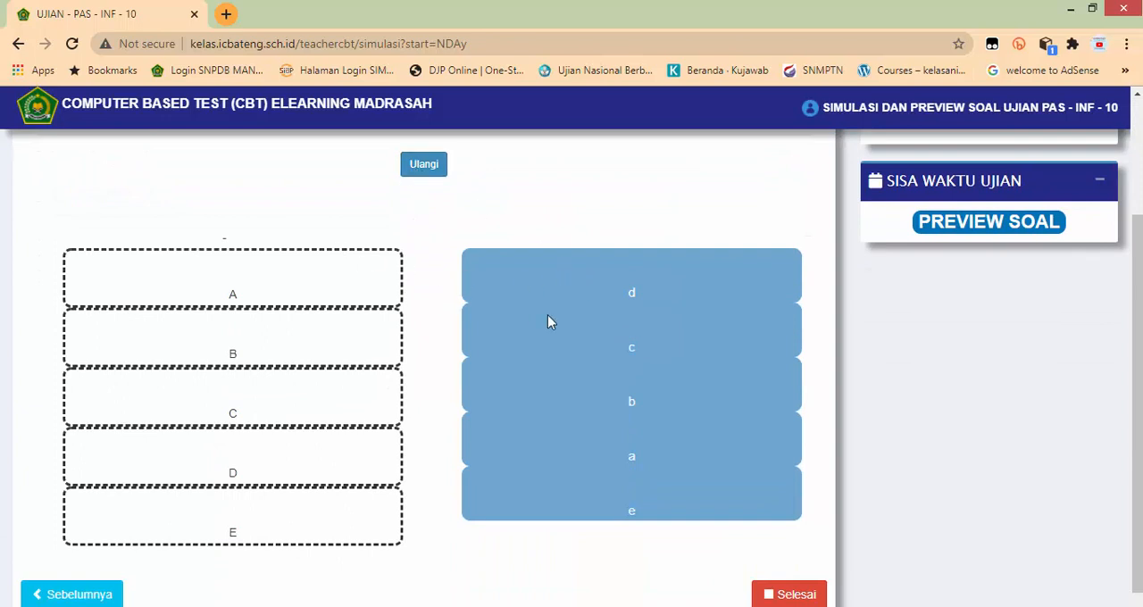
right_click(351, 284)
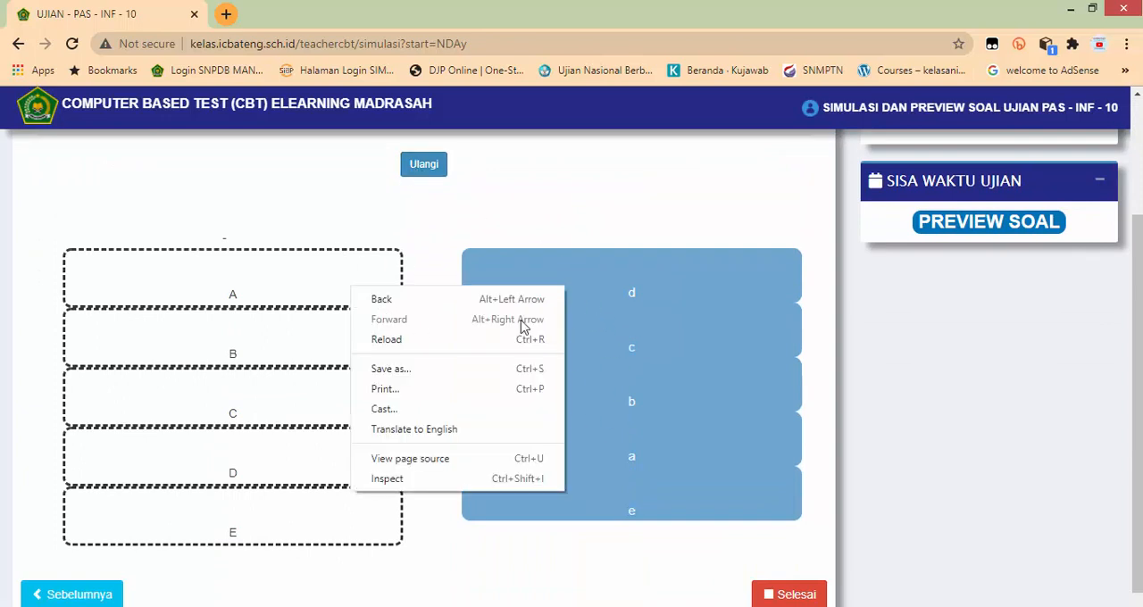
click(595, 268)
click(432, 170)
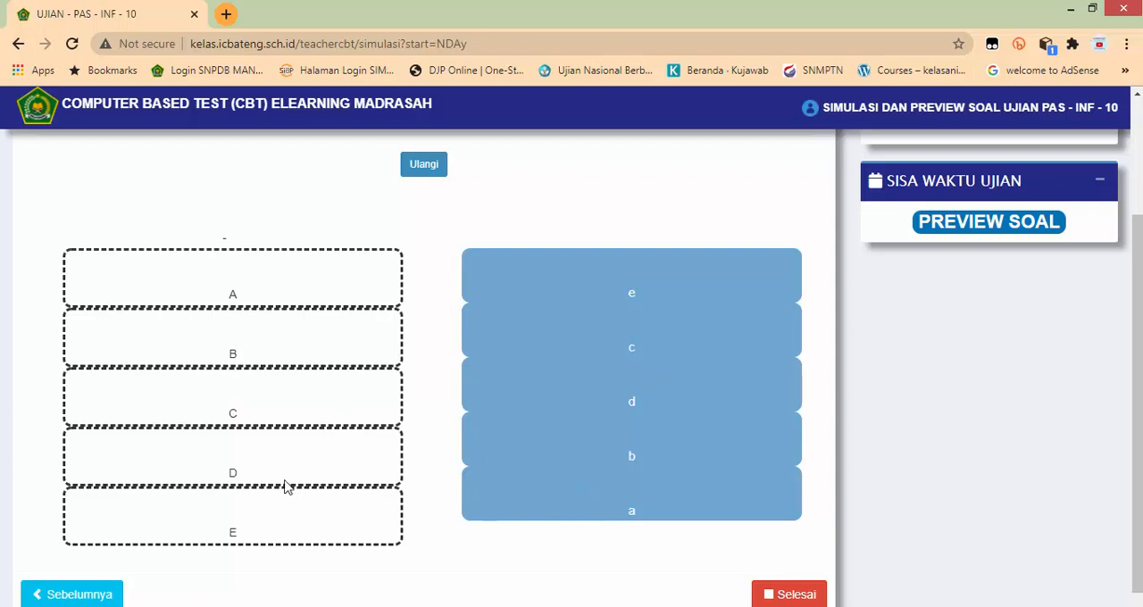
Step: Review the layout of matching question 4 once more and end the exam simulation to return to the CBT list
scroll(492, 268, up, 2)
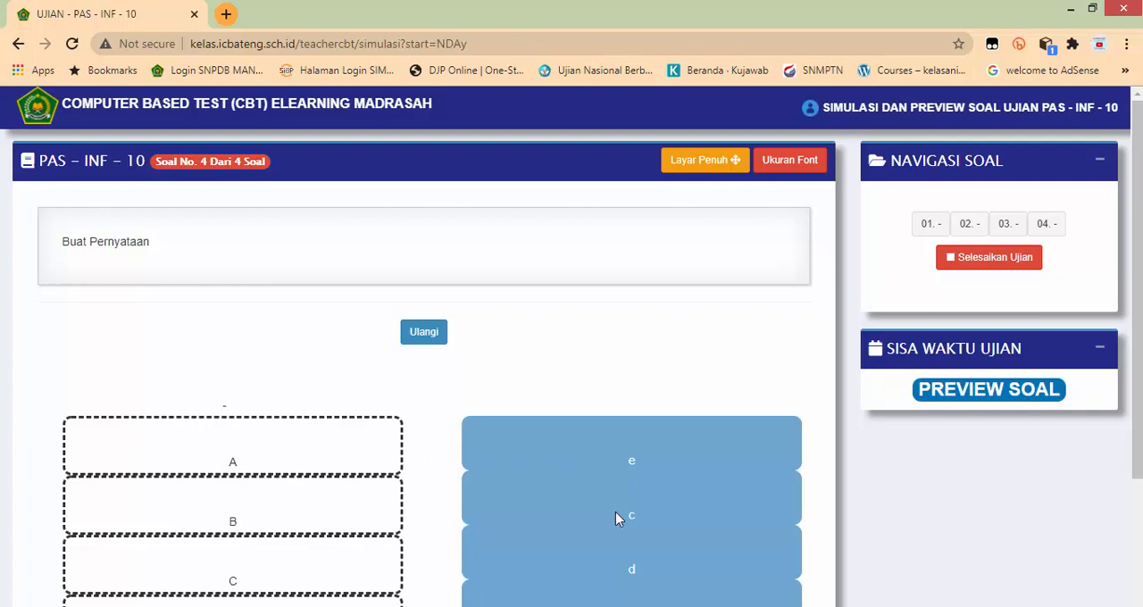
scroll(615, 503, down, 2)
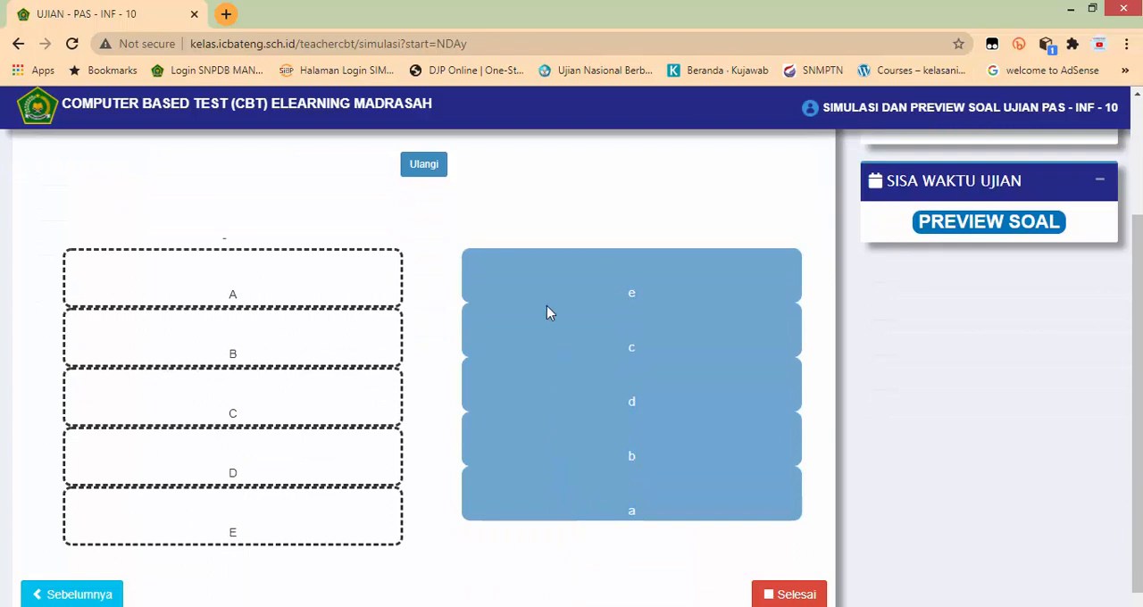
scroll(479, 328, up, 1)
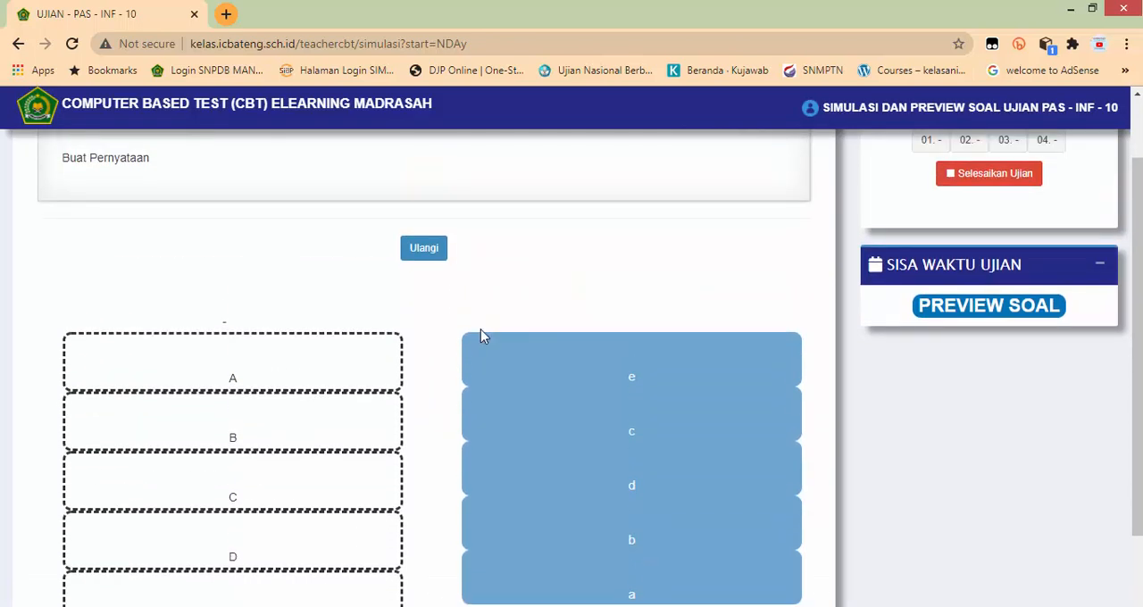
scroll(490, 341, up, 1)
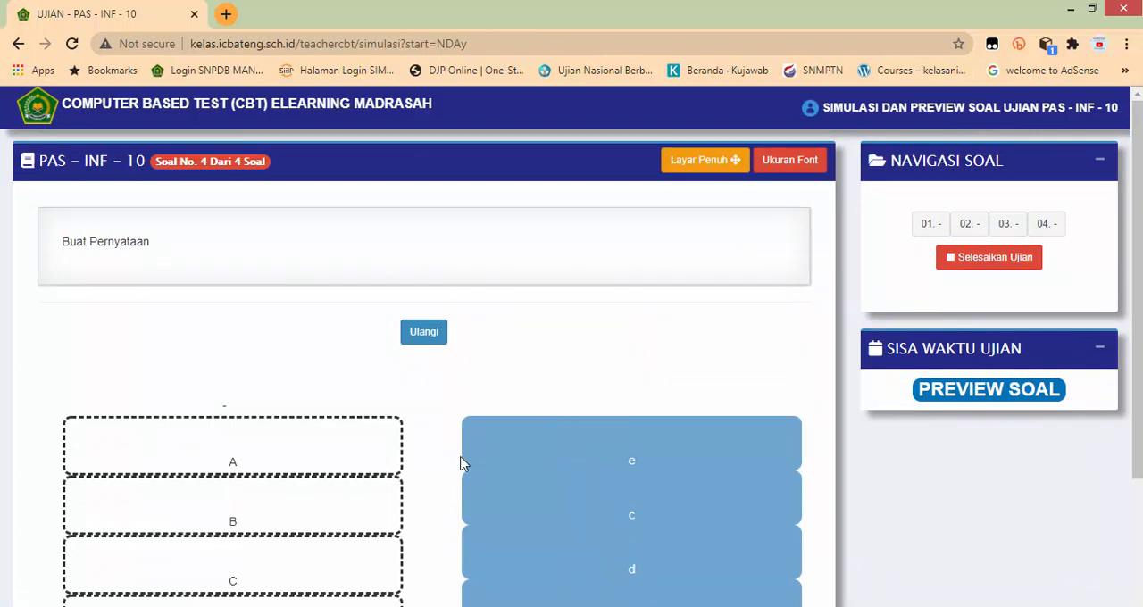
scroll(566, 497, down, 1)
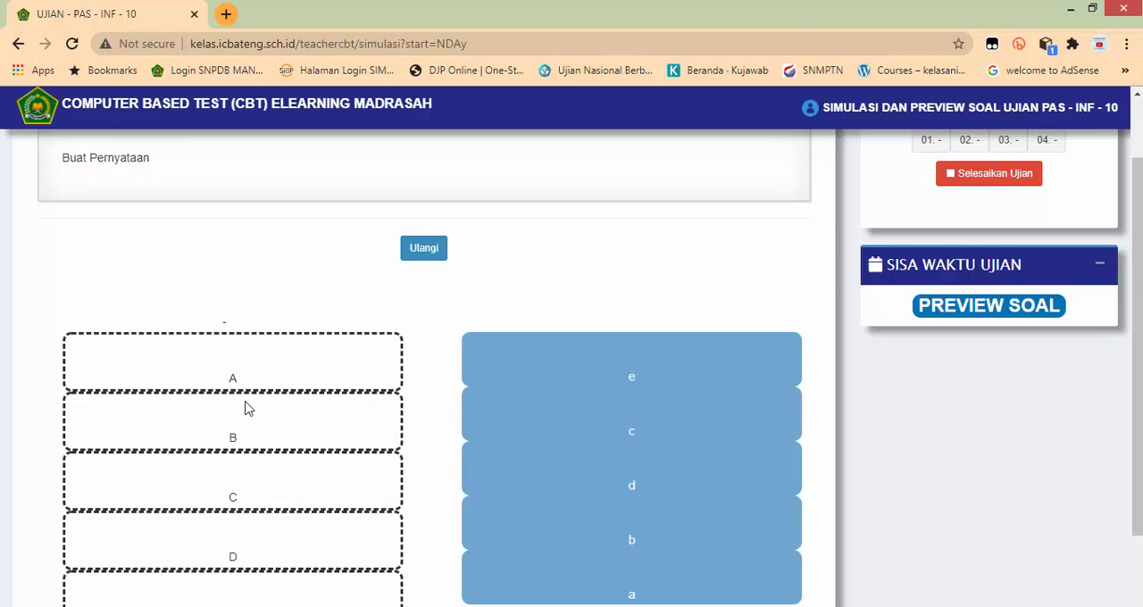
scroll(515, 396, up, 1)
click(982, 268)
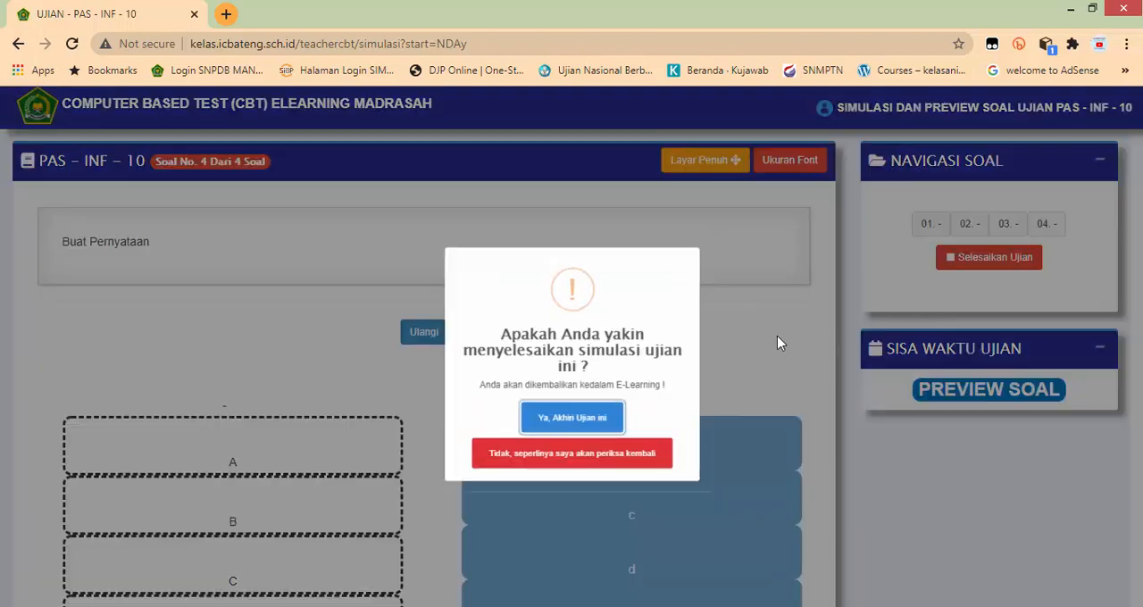
click(580, 426)
click(576, 421)
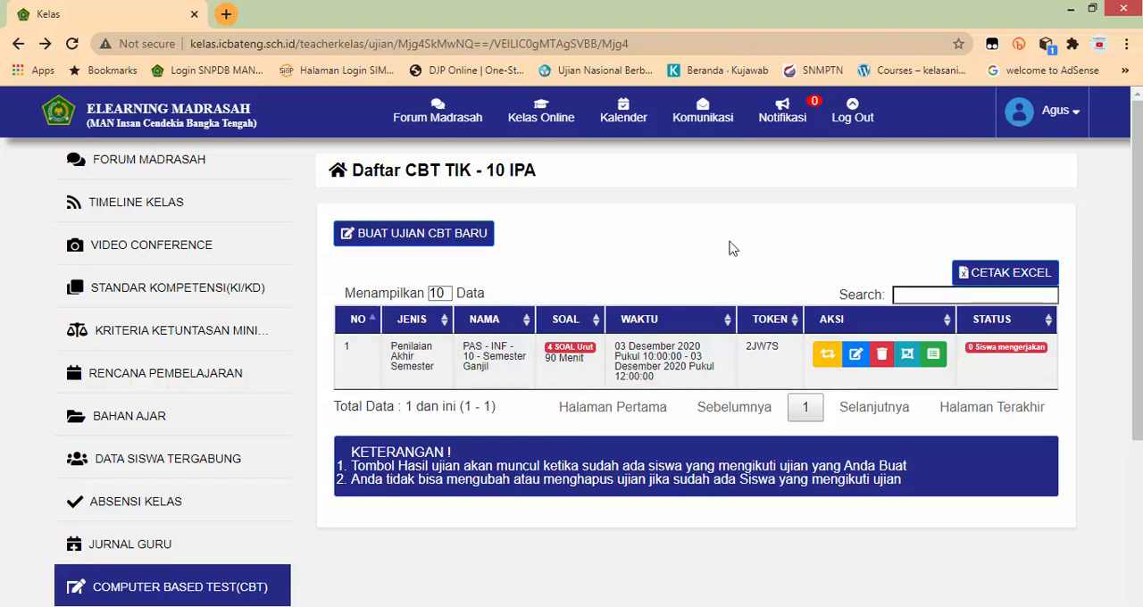
Step: Log out of the teacher account and sign in to the proctor account with its saved username and password
click(853, 118)
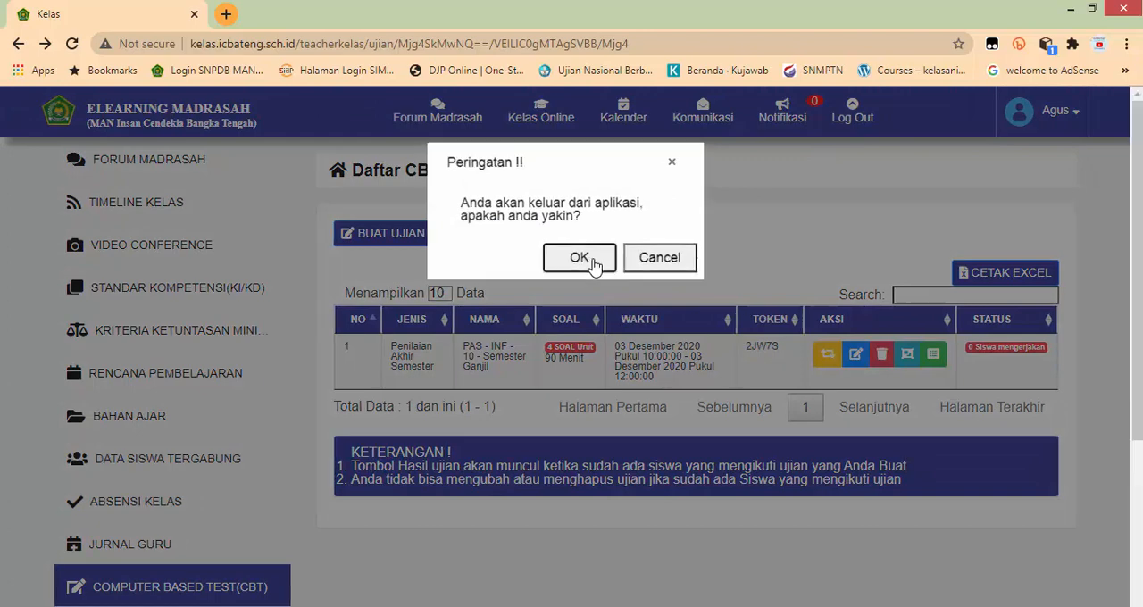
click(585, 259)
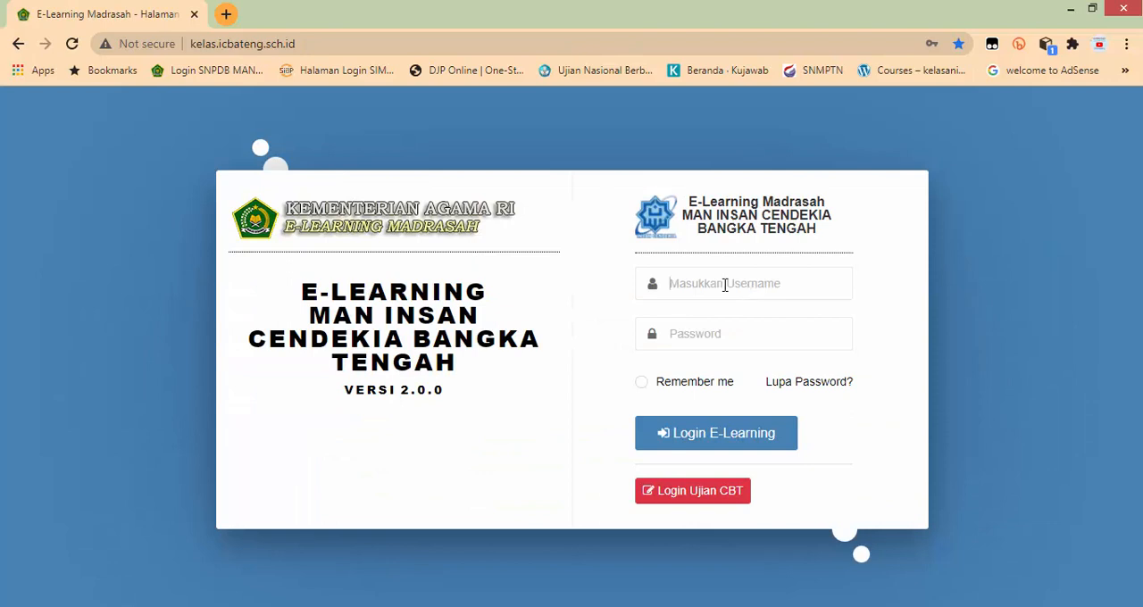
click(725, 284)
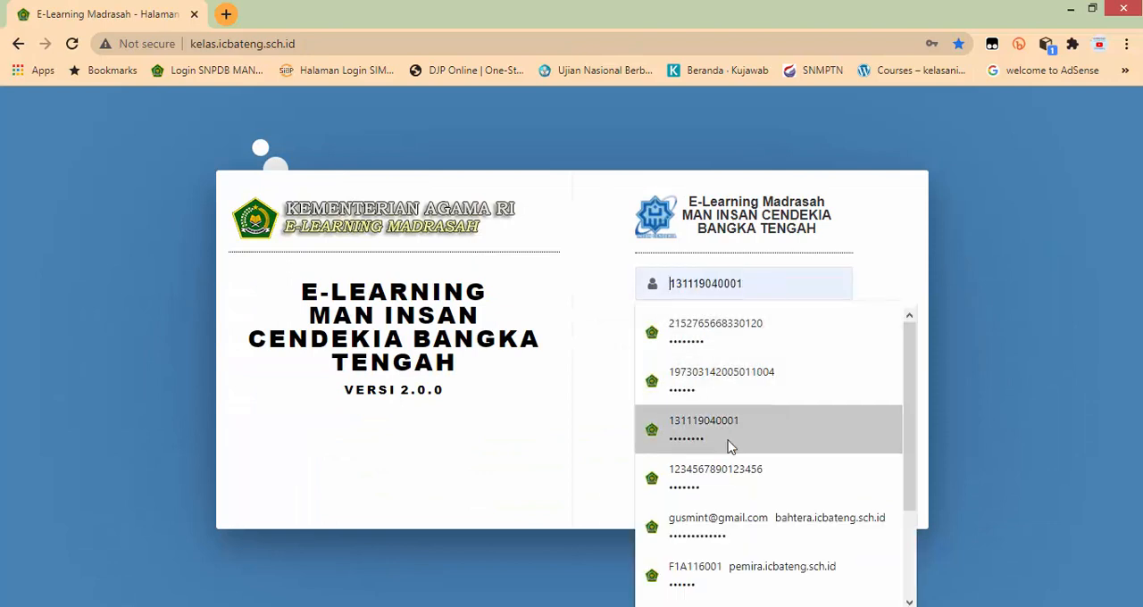
click(735, 476)
click(711, 433)
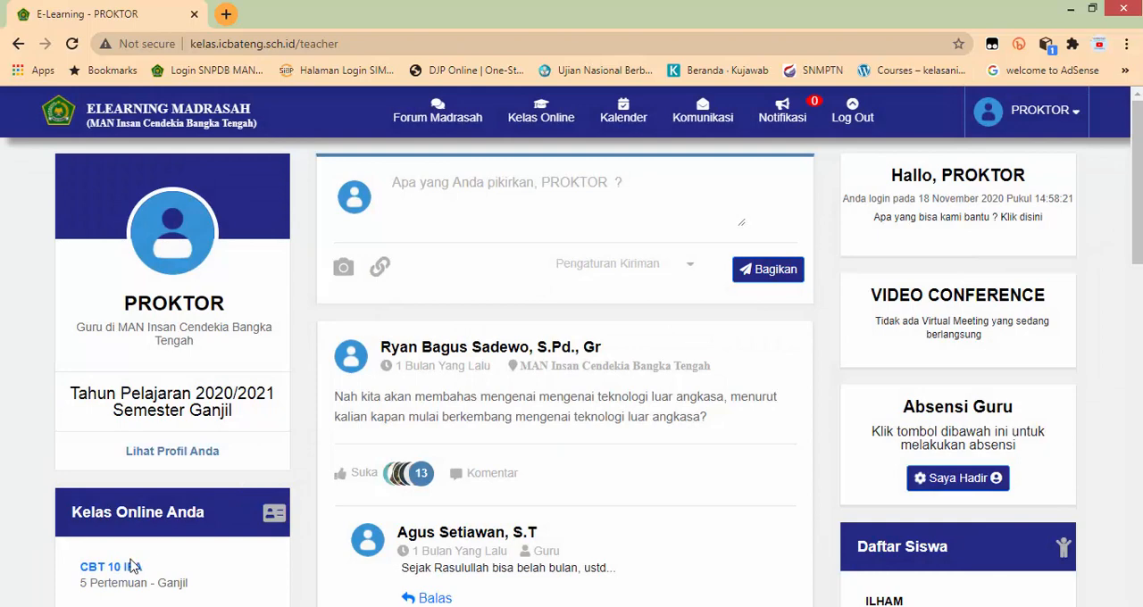
Step: Start a new CBT exam in the CBT 10 IPA class and set Jenis Ujian to Penilaian Akhir Semester
click(128, 567)
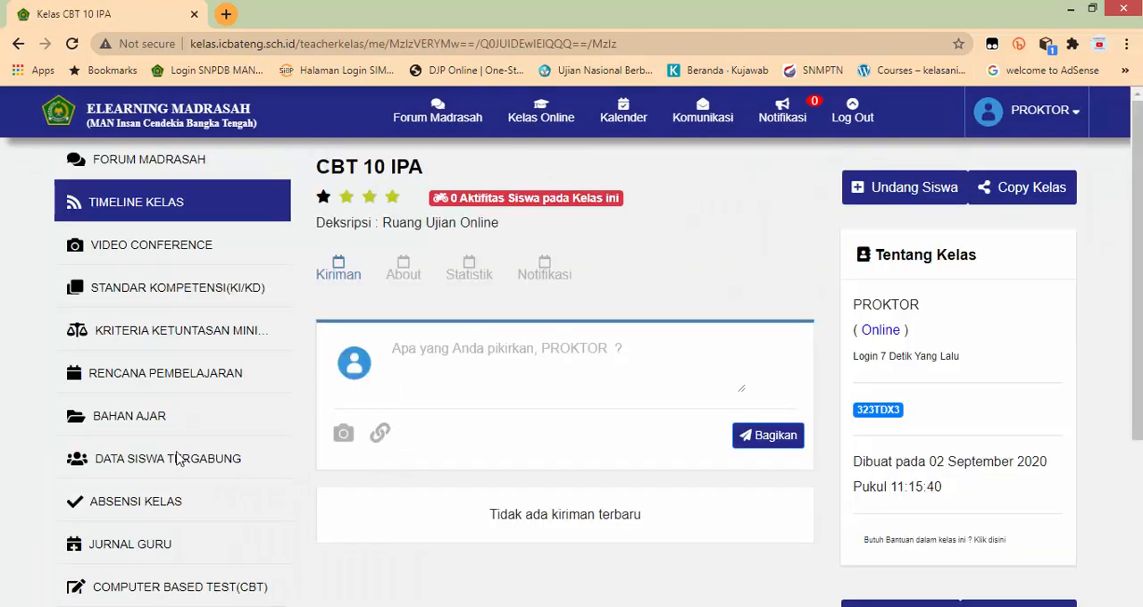
click(168, 588)
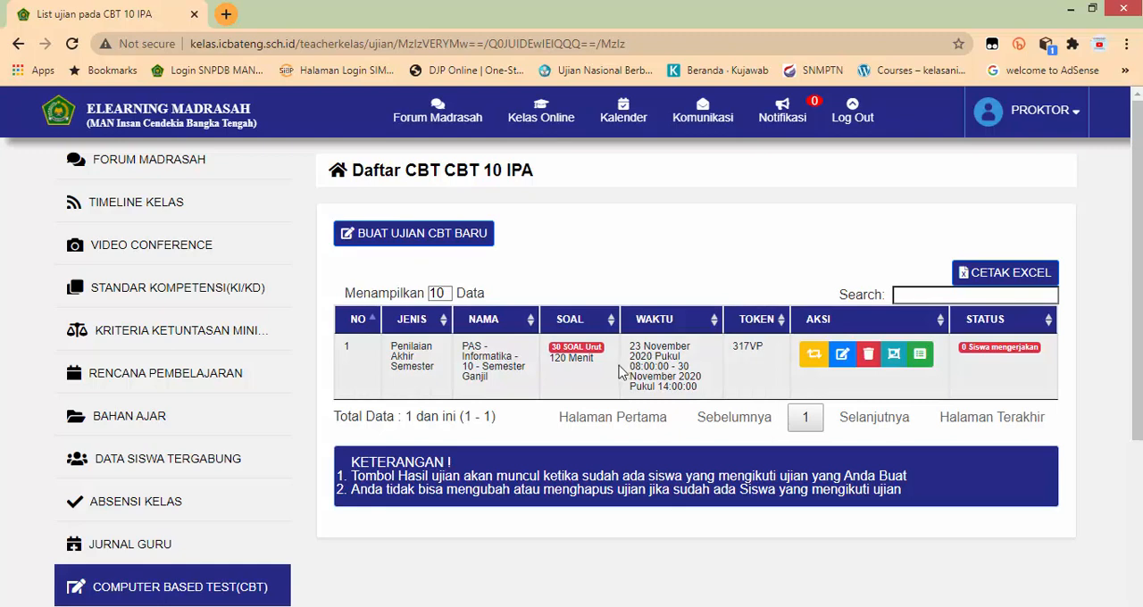
click(422, 240)
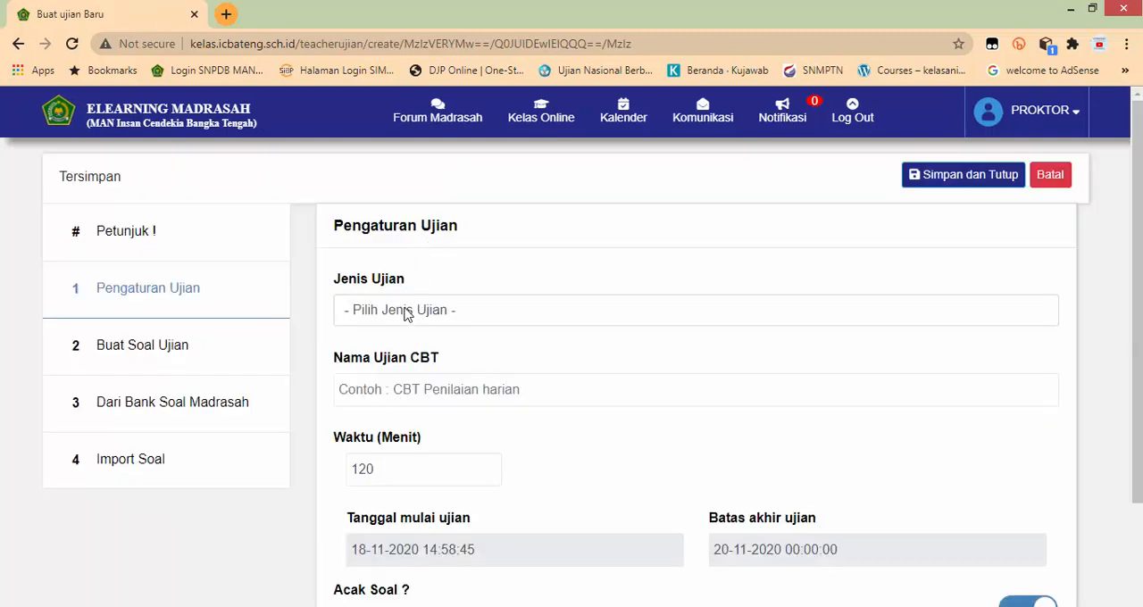
click(405, 313)
click(419, 366)
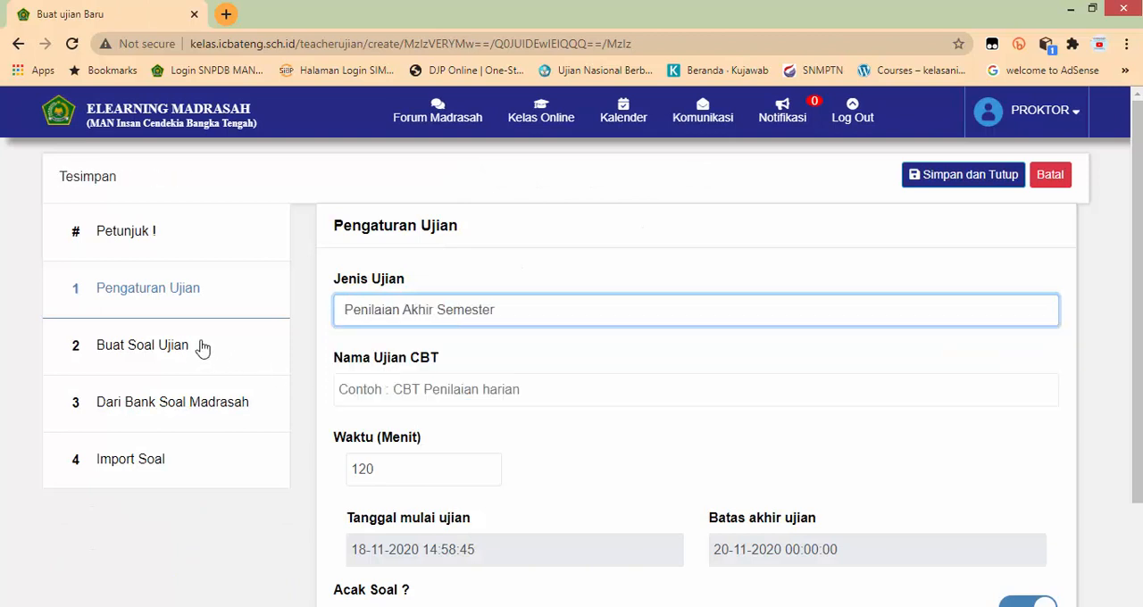
Step: Filter Bank Soal Madrasah by the question owner's teacher name, TP 2020/2021 and Semester Ganjil
click(158, 409)
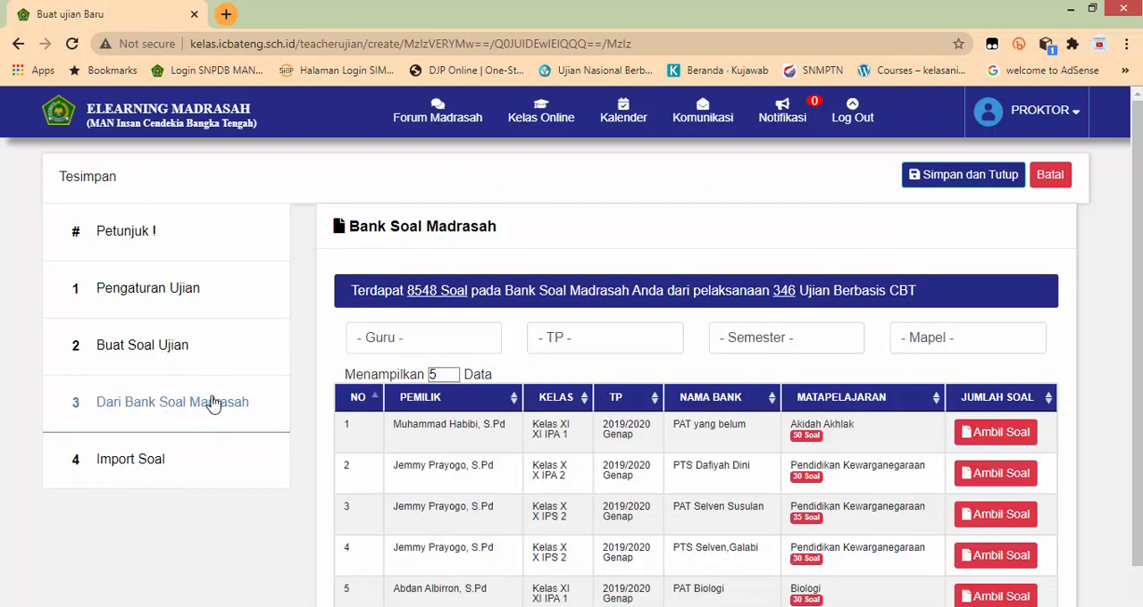
click(420, 344)
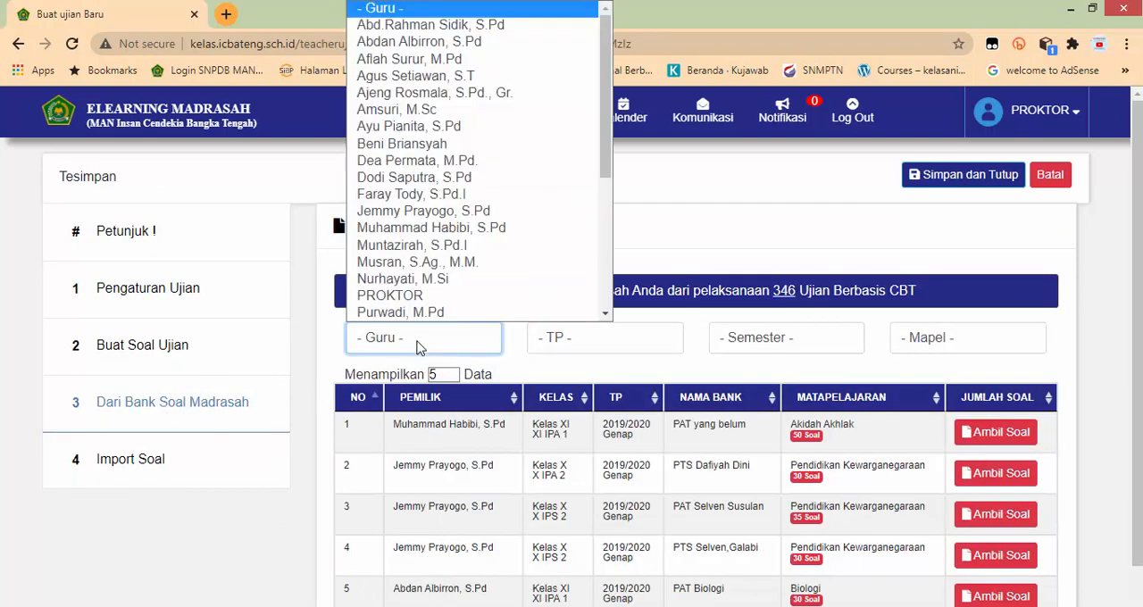
click(401, 75)
click(618, 334)
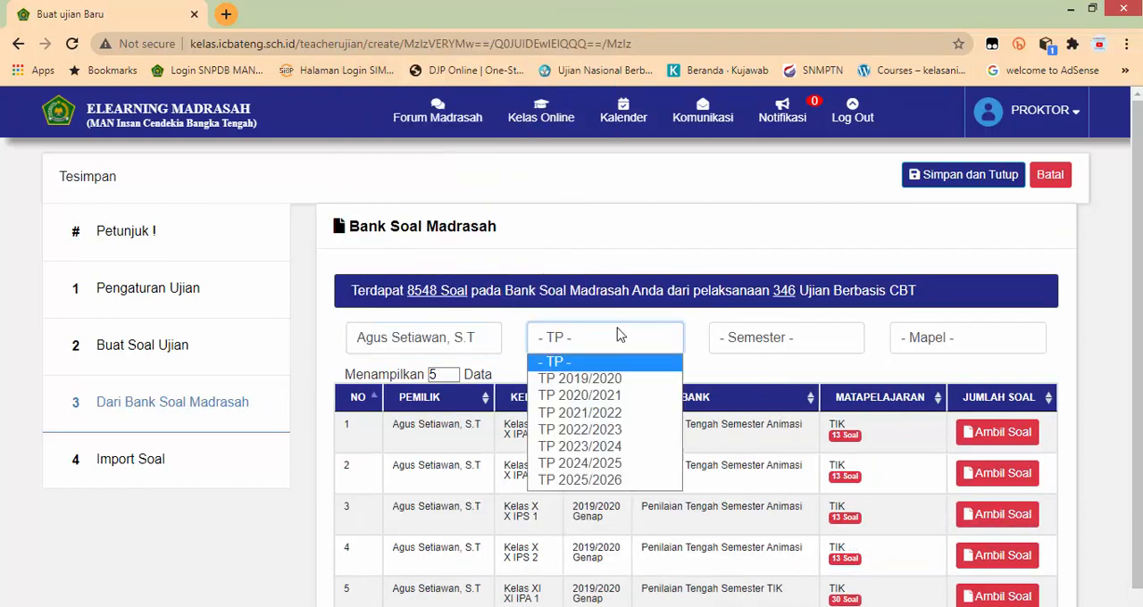
click(589, 394)
click(758, 343)
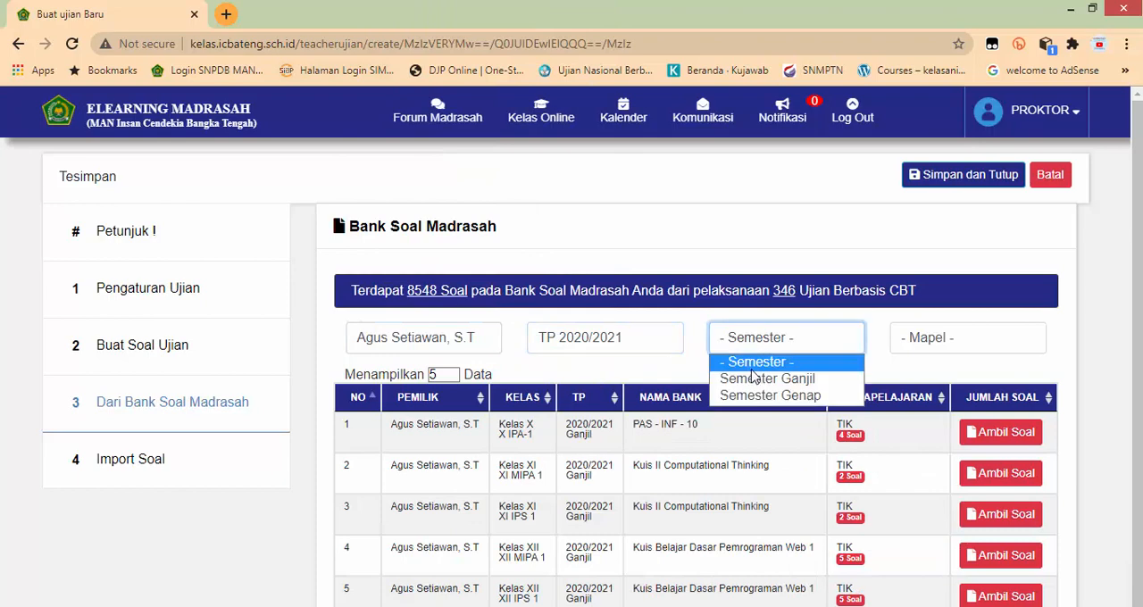
click(830, 378)
Step: Filter the question banks by the subject Informatika
click(929, 339)
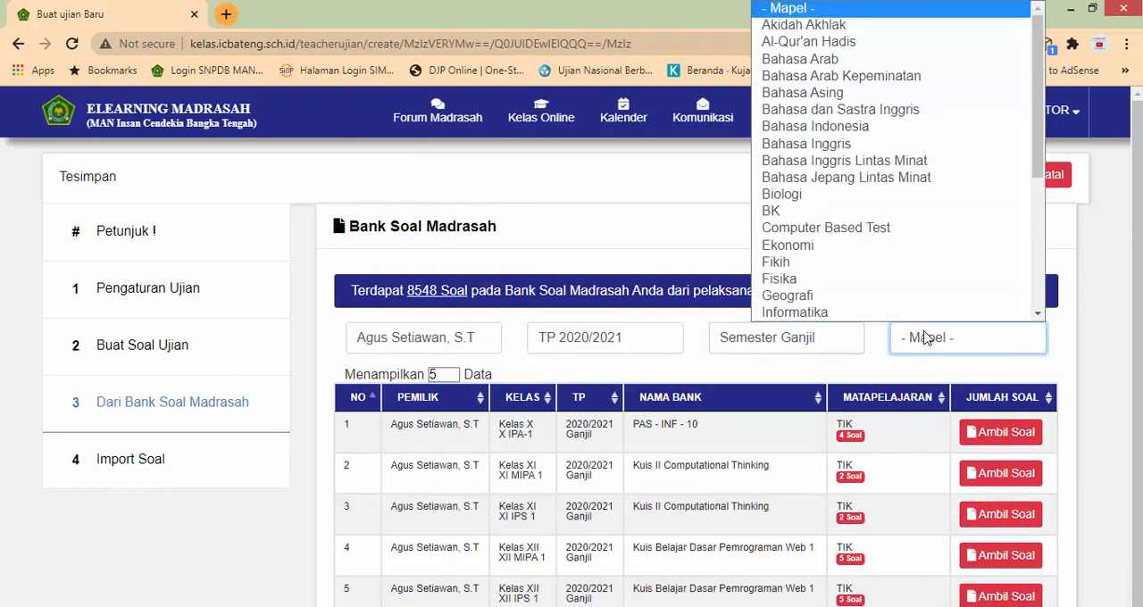
scroll(880, 298, down, 1)
scroll(854, 263, down, 2)
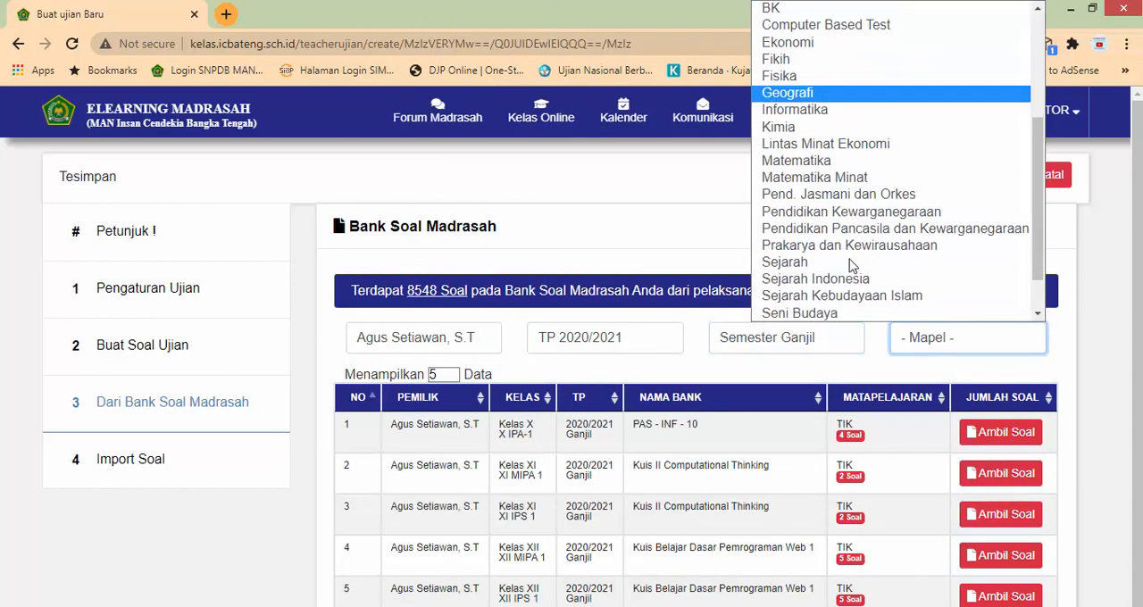
click(794, 110)
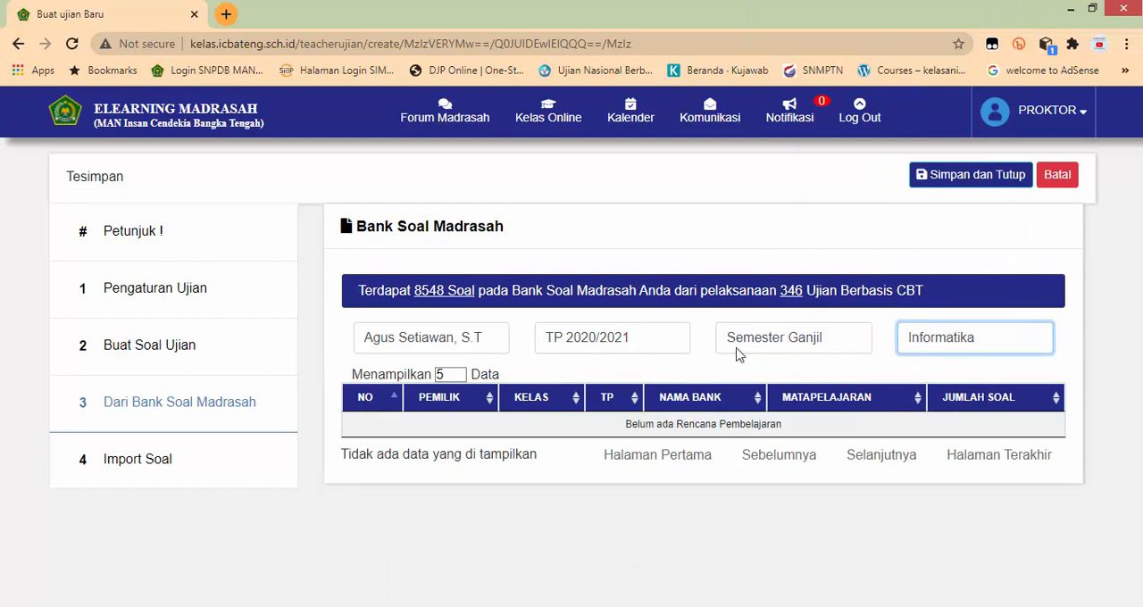
Step: Keep the same teacher selected and set the subject filter of the question banks to TIK
click(478, 342)
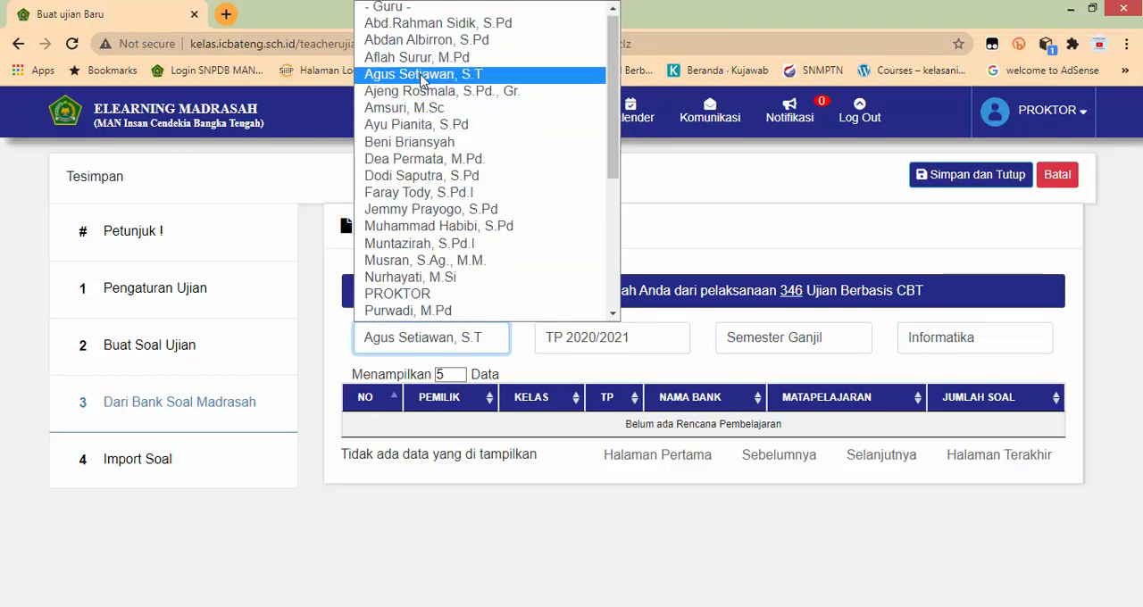
click(553, 74)
click(949, 347)
scroll(860, 184, down, 1)
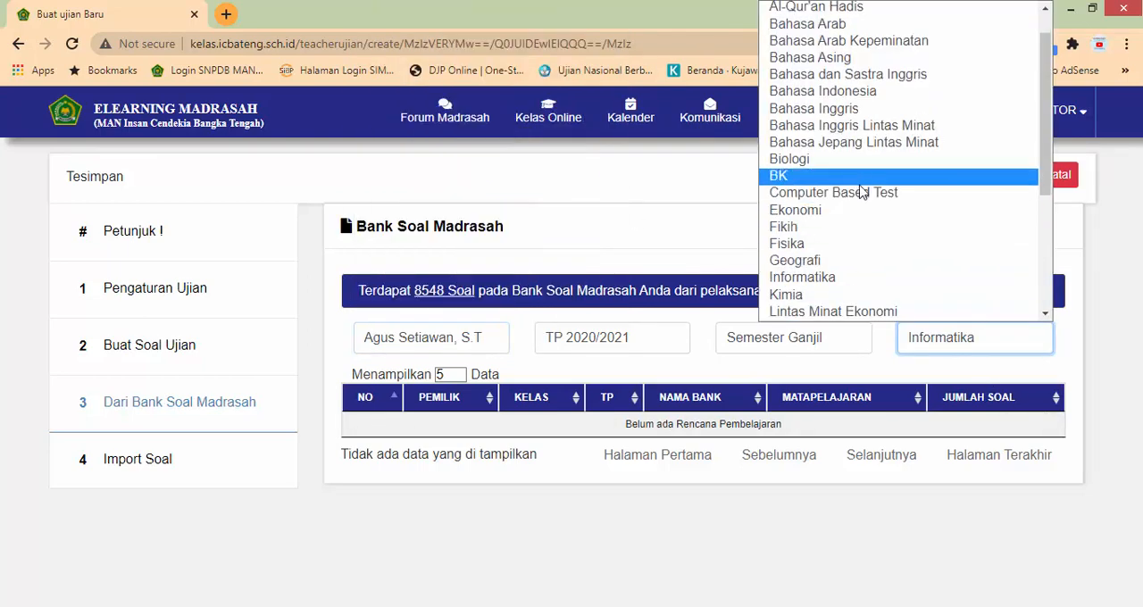
scroll(866, 200, down, 3)
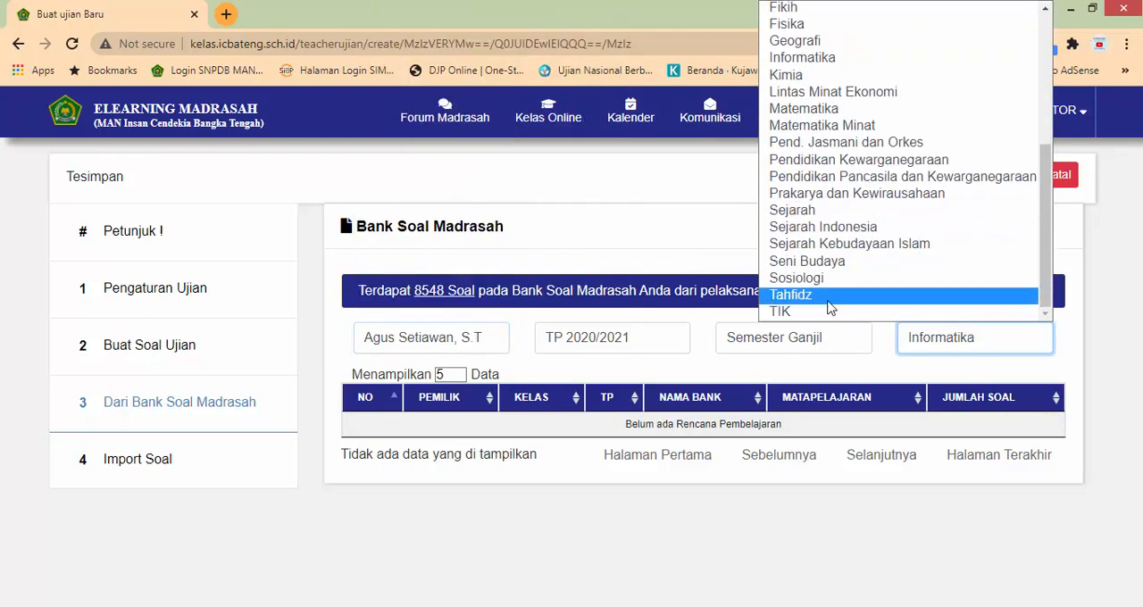
click(825, 313)
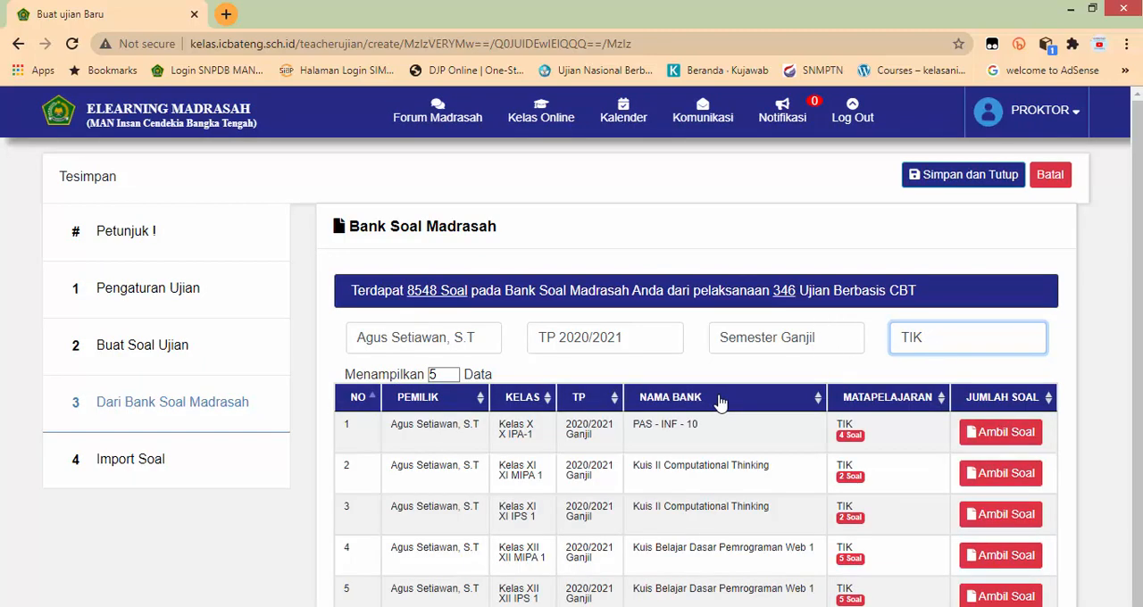
Step: Open the PAS - INF - 10 bank and try to take questions 1 and 2 into the exam
scroll(719, 403, down, 1)
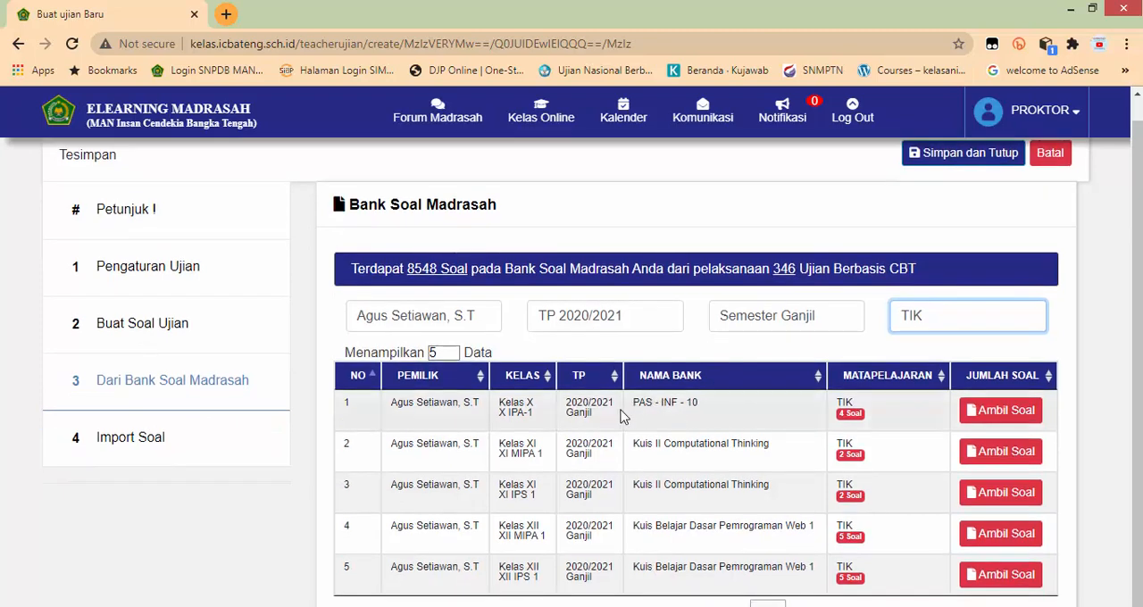
click(1004, 411)
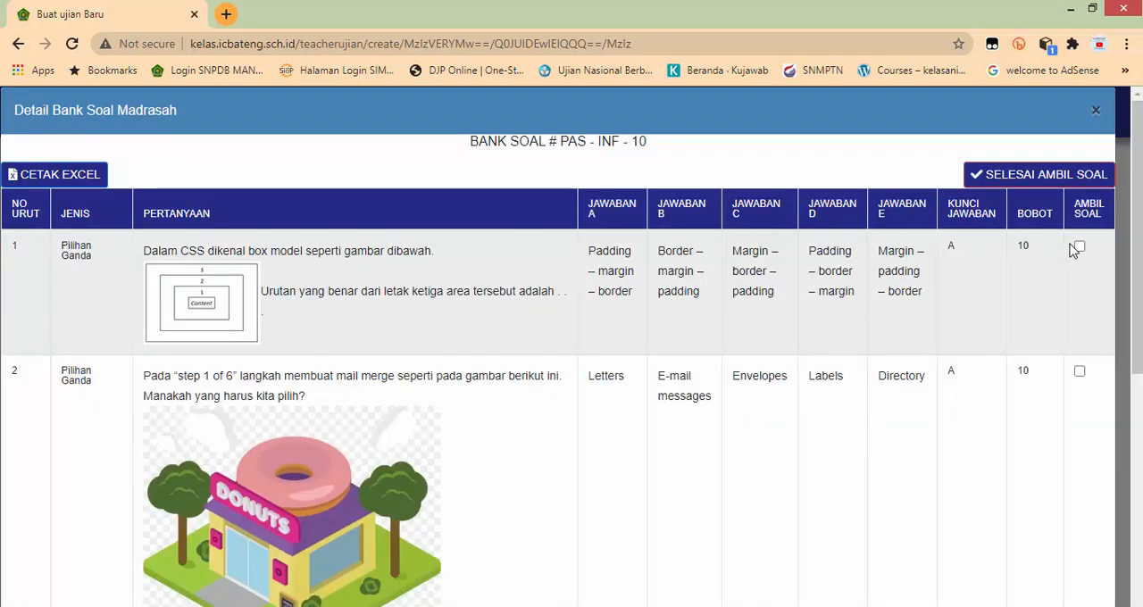
scroll(1074, 253, down, 6)
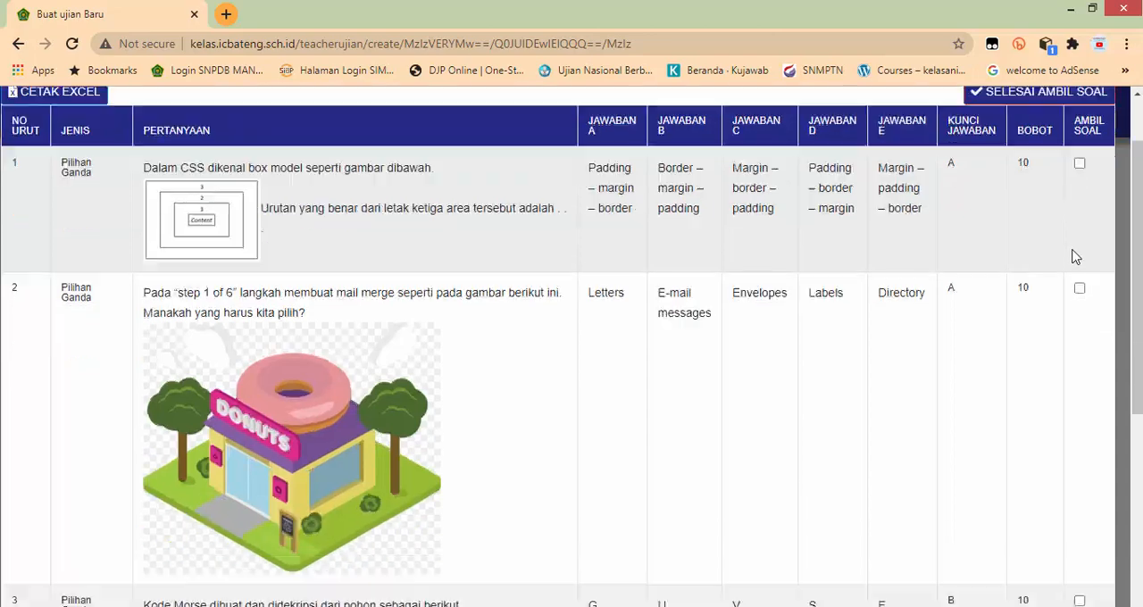
scroll(1074, 255, up, 6)
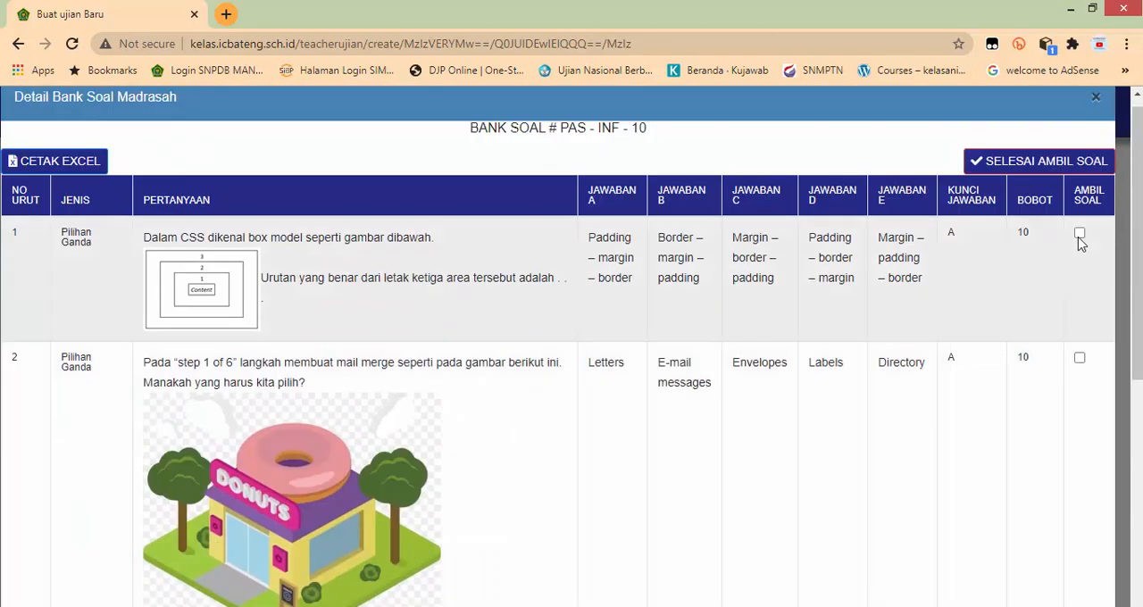
click(1079, 234)
click(590, 286)
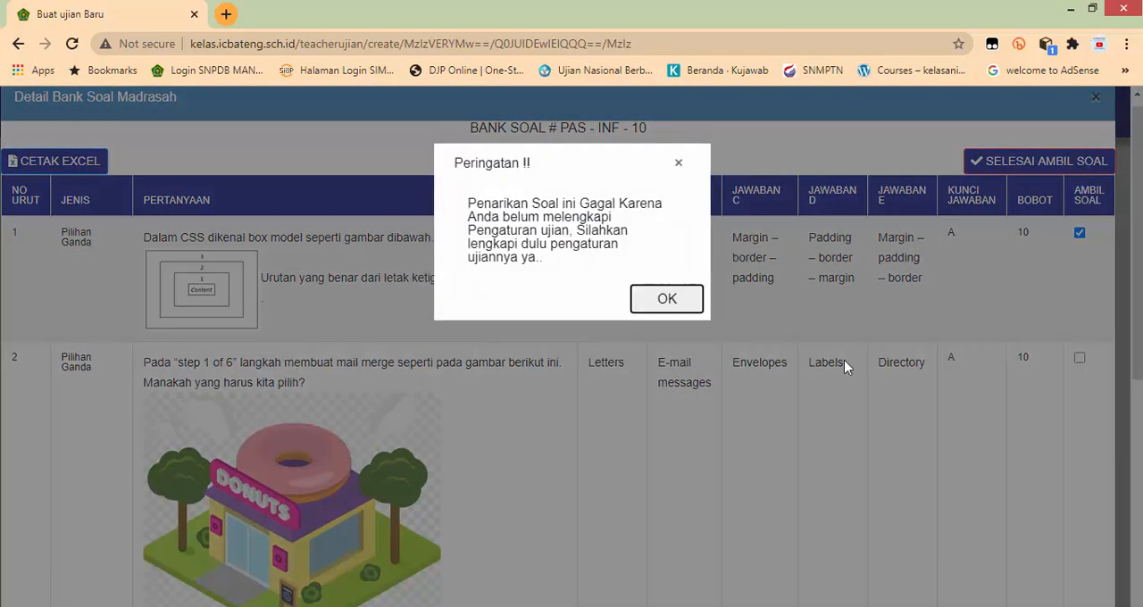
click(672, 303)
click(1080, 358)
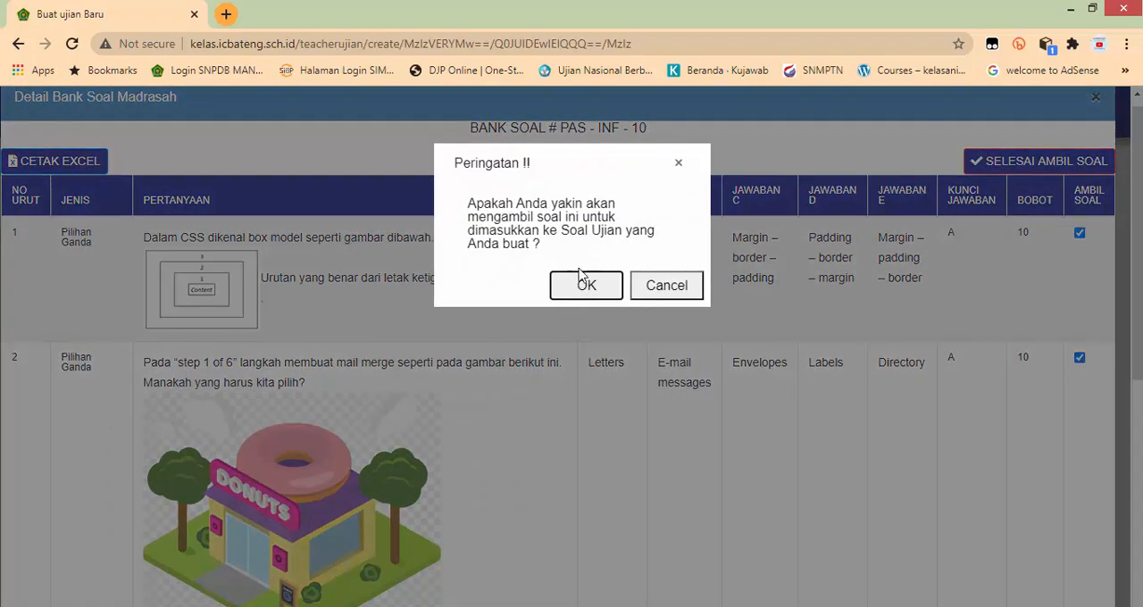
click(589, 284)
click(672, 298)
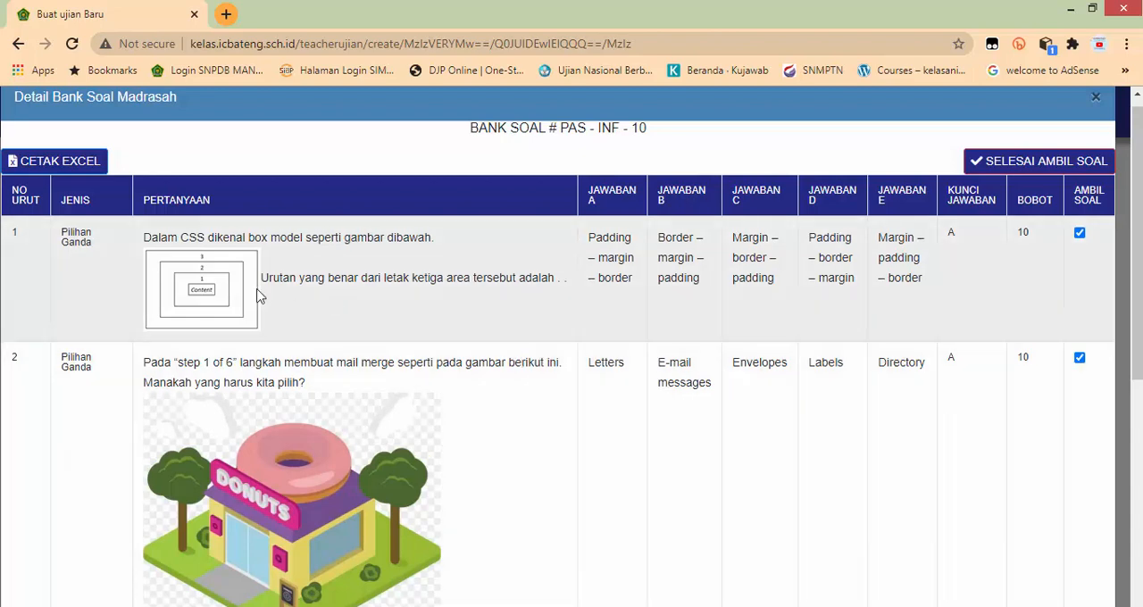
Step: Try to take question 3 about the Morse code tree into the exam and finish taking questions from the bank
scroll(550, 396, down, 5)
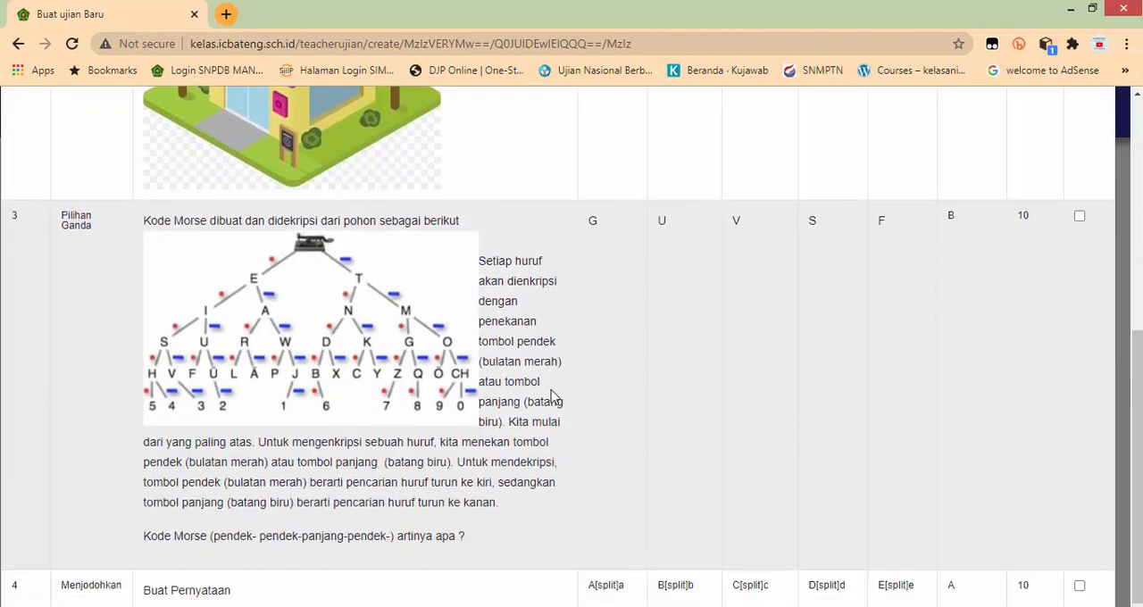
scroll(625, 406, up, 2)
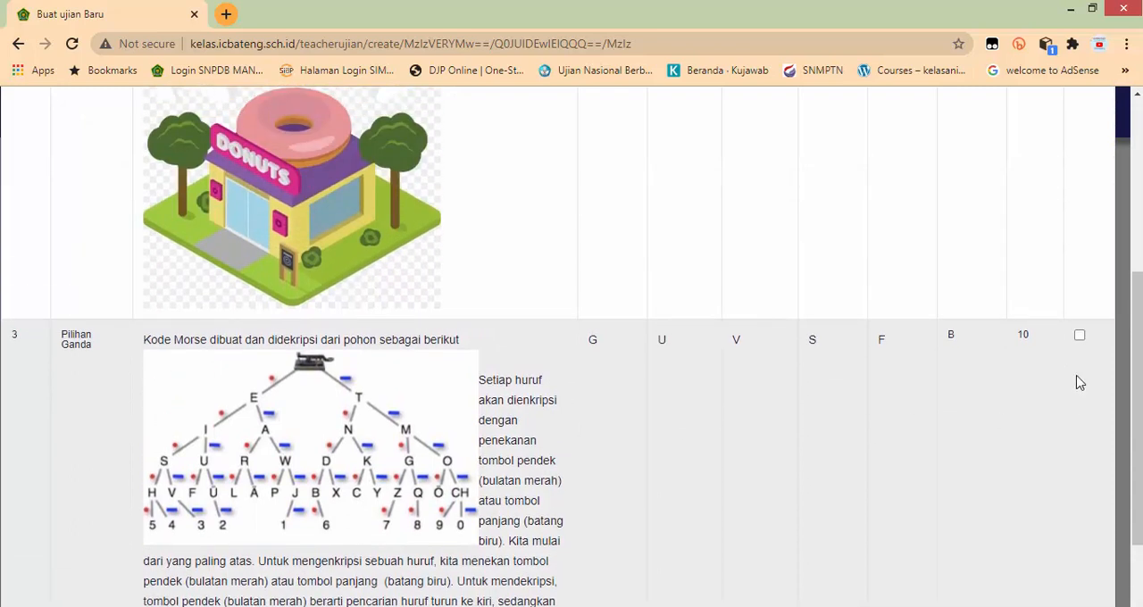
scroll(1069, 375, down, 2)
scroll(1062, 369, up, 1)
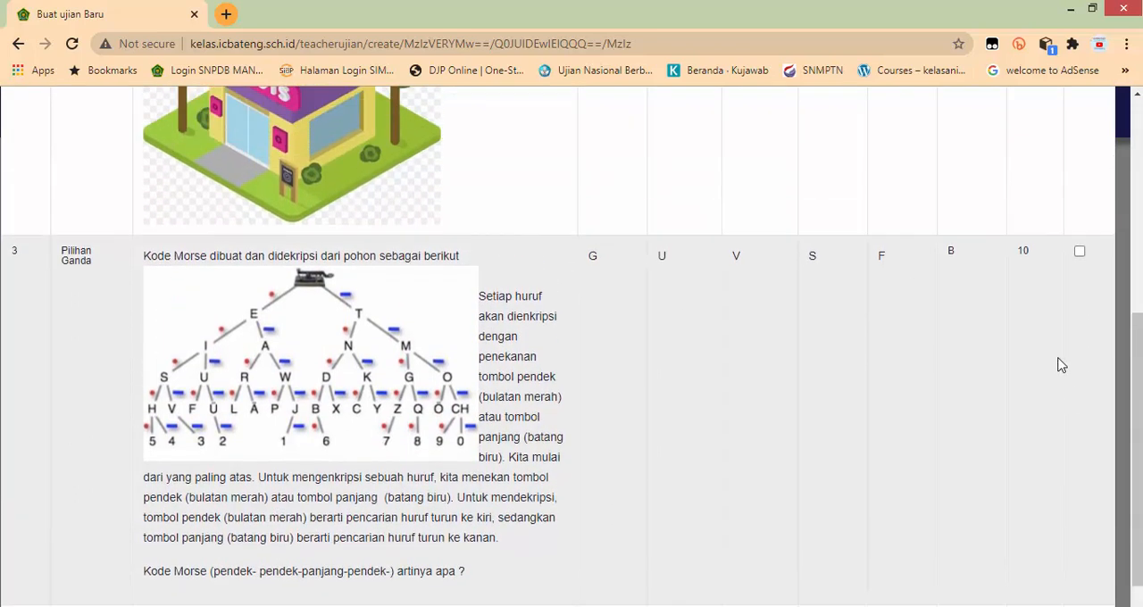
click(1080, 252)
click(591, 284)
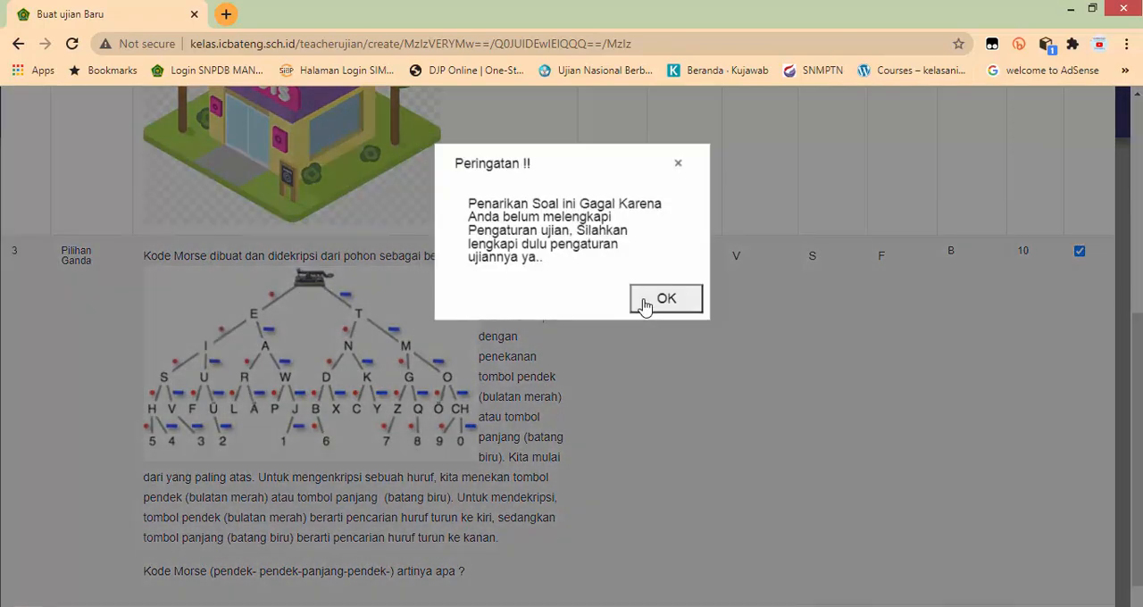
click(648, 300)
scroll(747, 327, down, 1)
scroll(748, 327, up, 7)
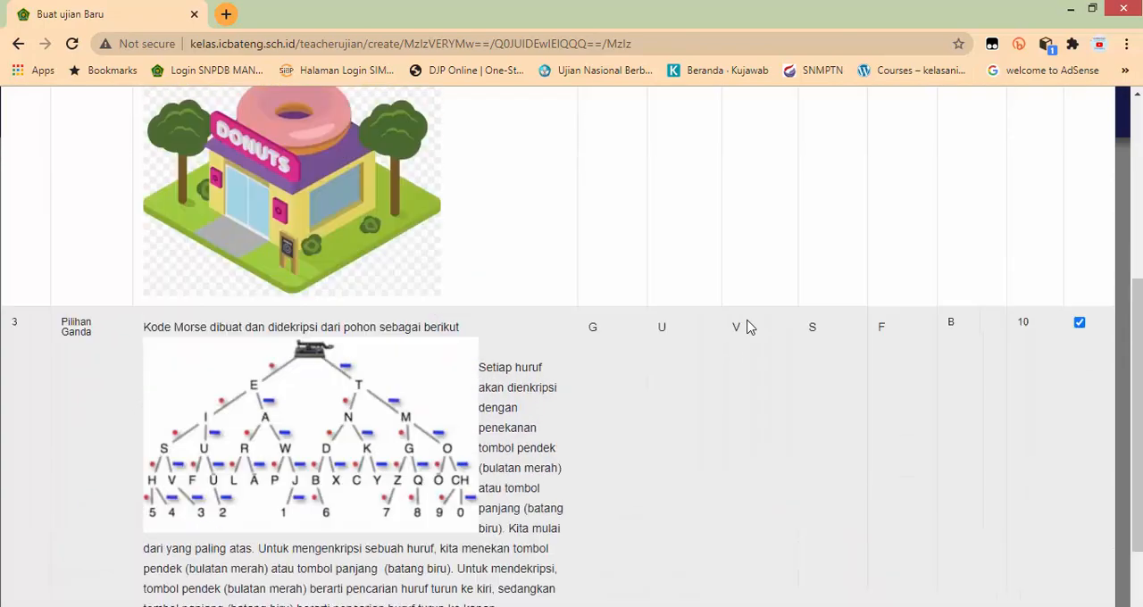
click(1061, 174)
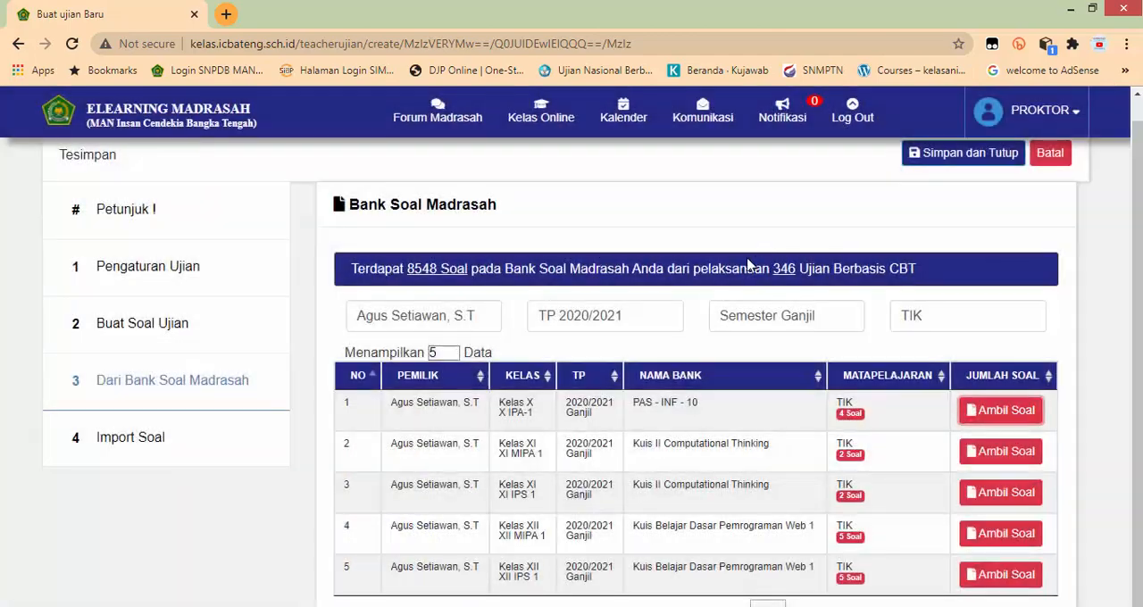
Step: Check Buat Soal Ujian for the questions taken from the bank, comparing it with the Bank Soal Madrasah list
click(132, 325)
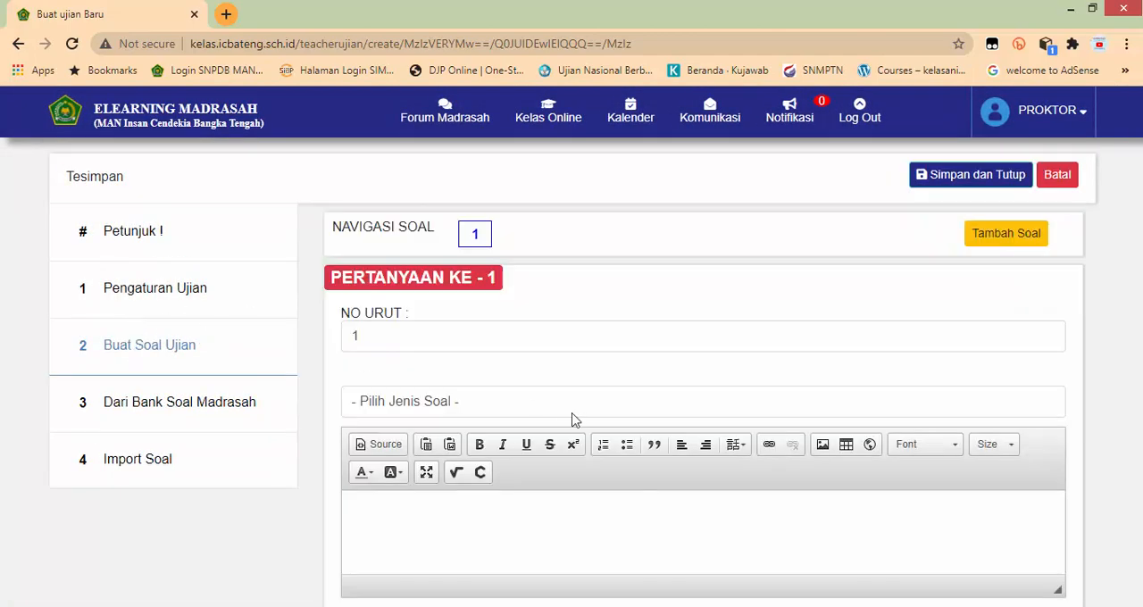
click(182, 413)
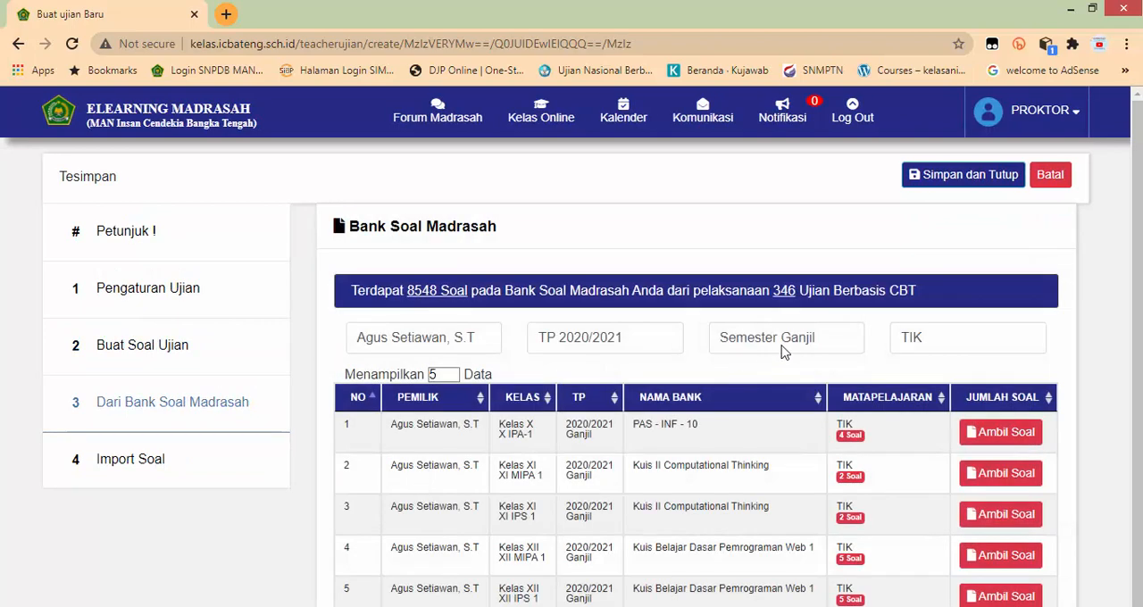
scroll(949, 334, down, 1)
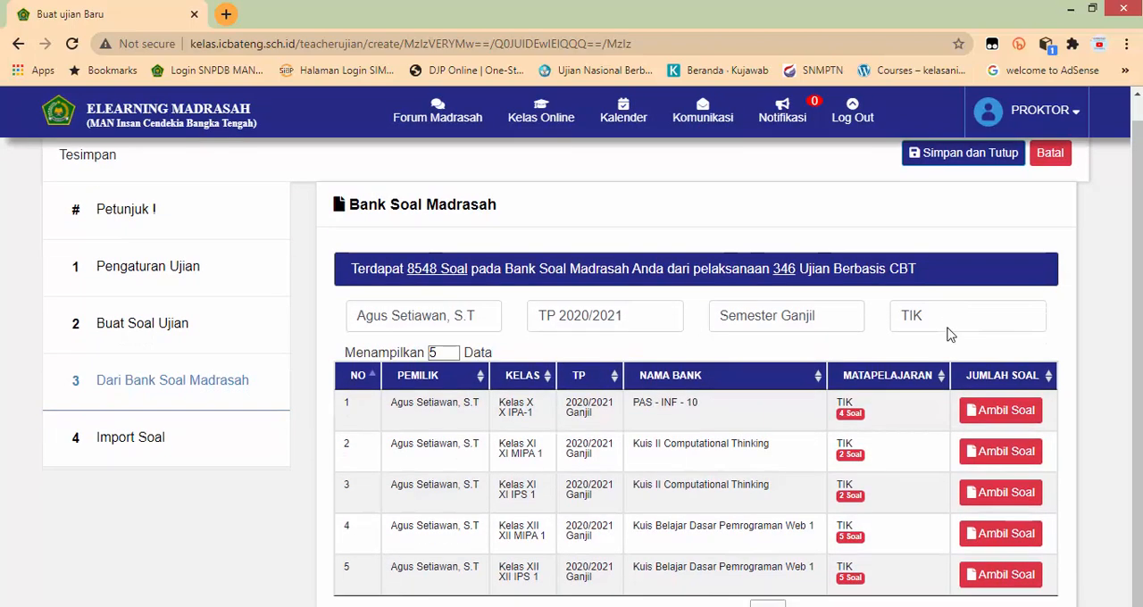
click(97, 332)
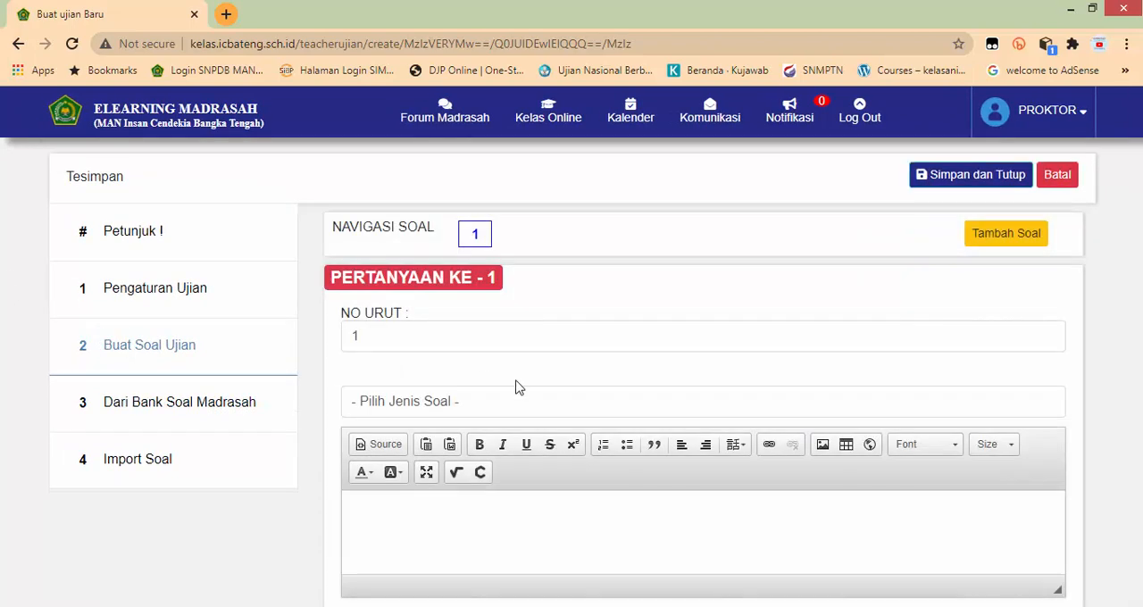